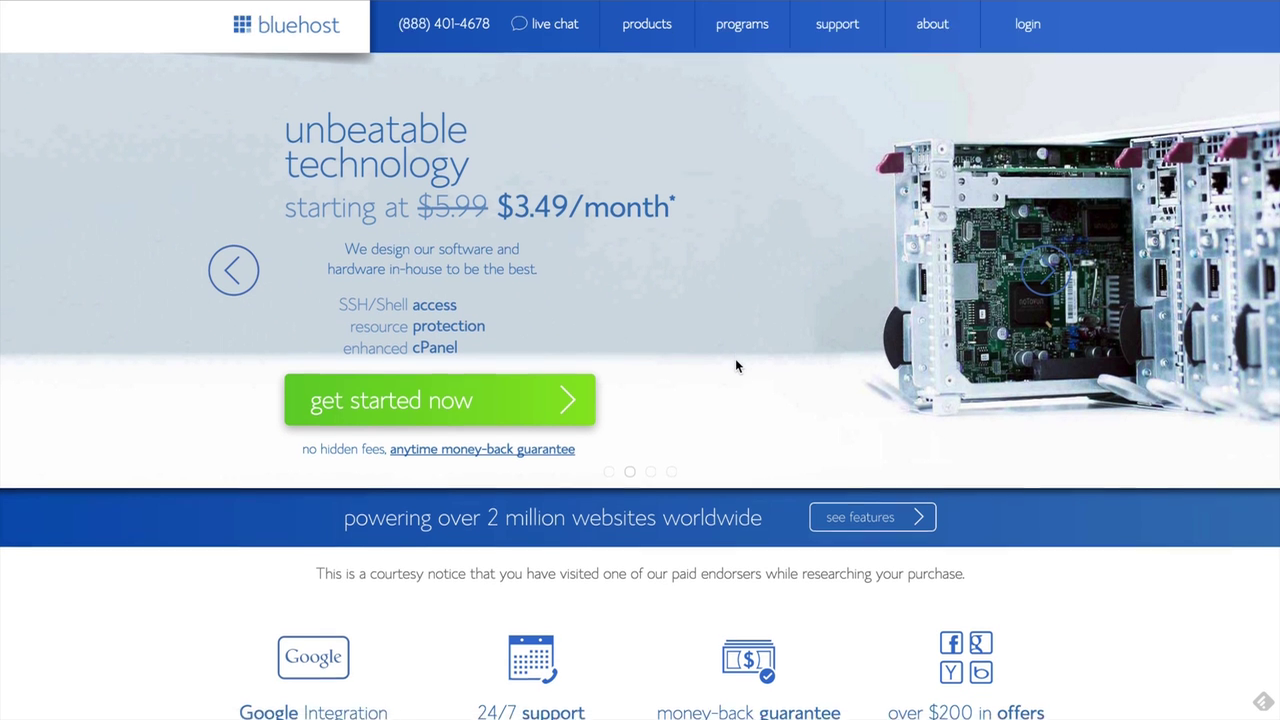
Step: Start the hosting sign-up from the home page and select the Plus plan at $3.95 per month
scroll(735, 360, "down", 3)
scroll(735, 358, "down", 3)
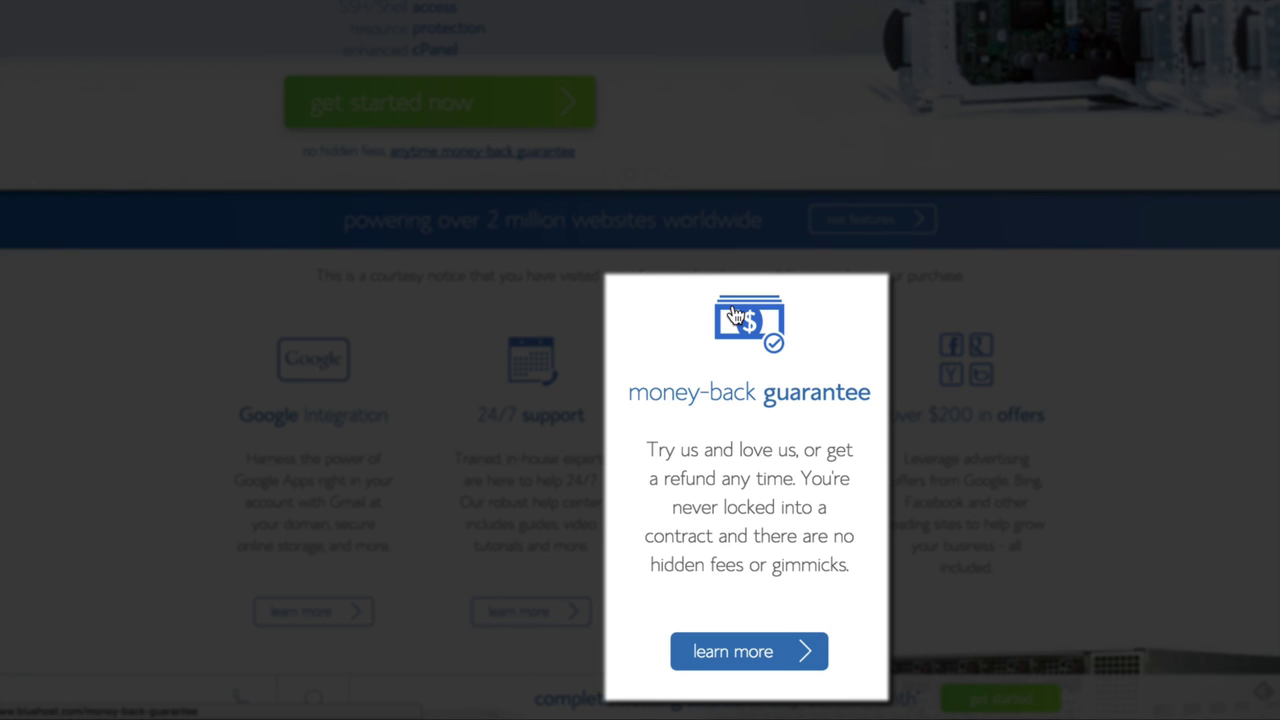
scroll(736, 364, "up", 6)
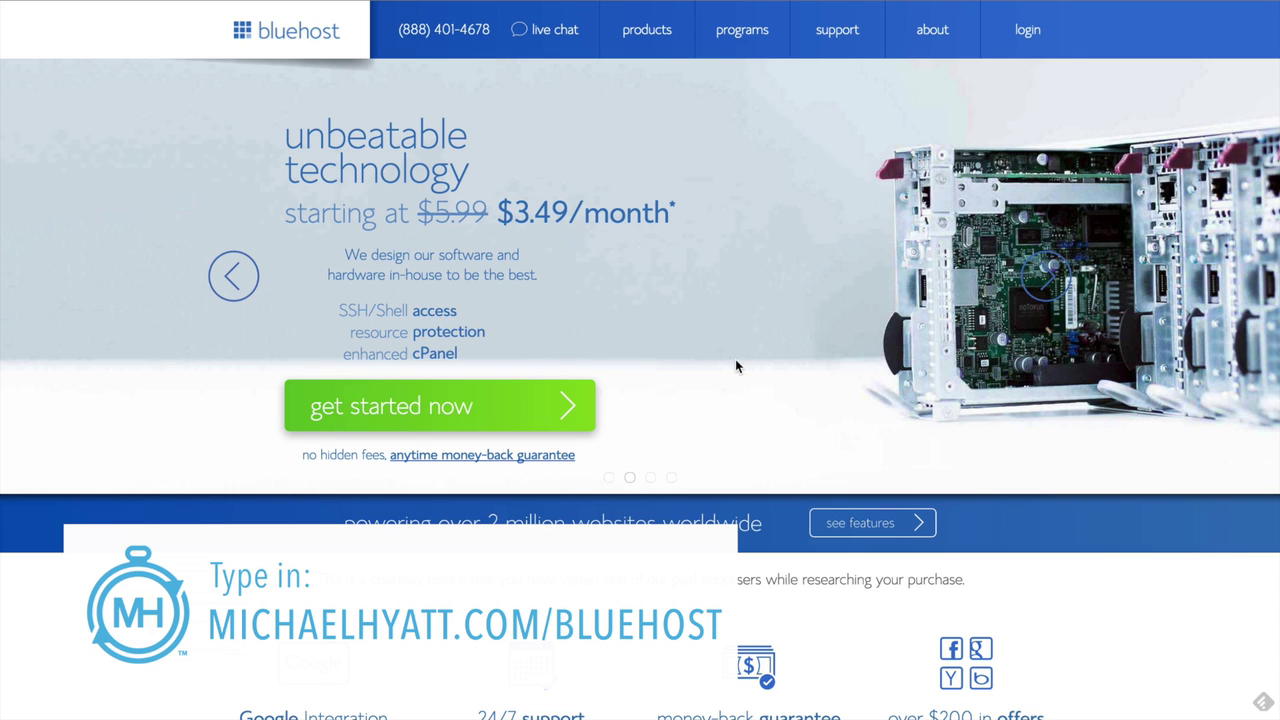
left_click(550, 407)
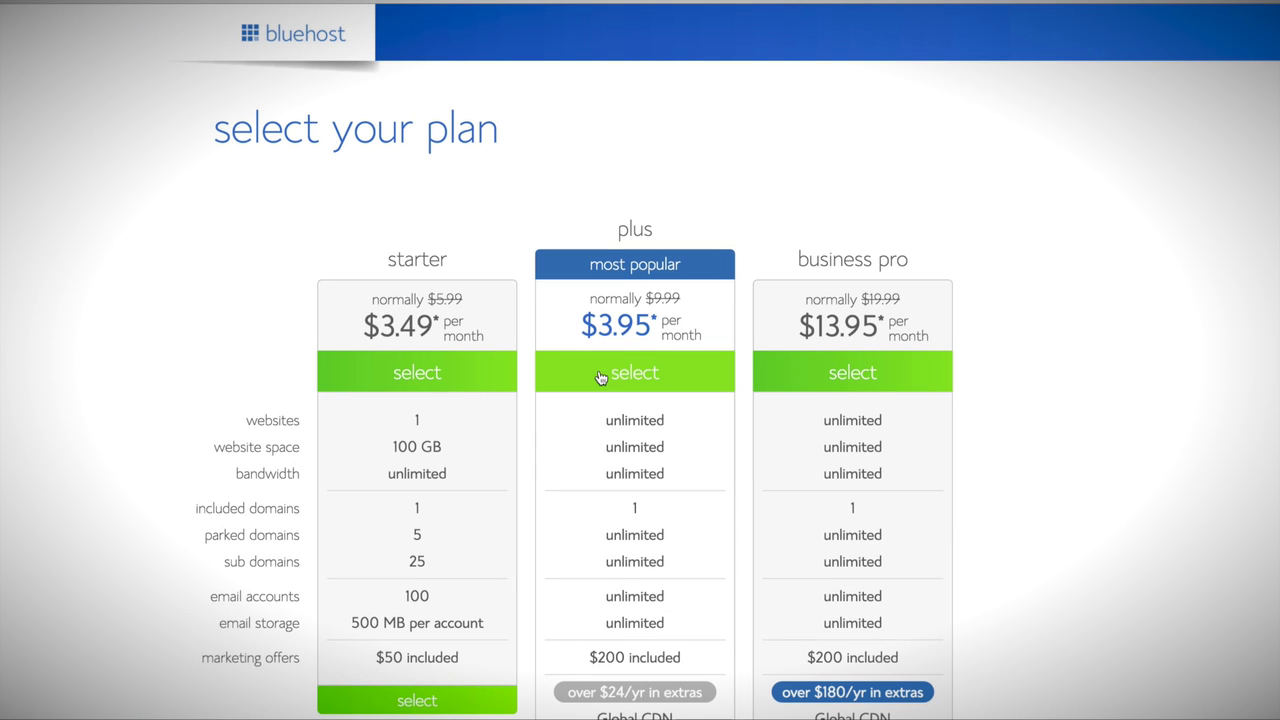
left_click(602, 374)
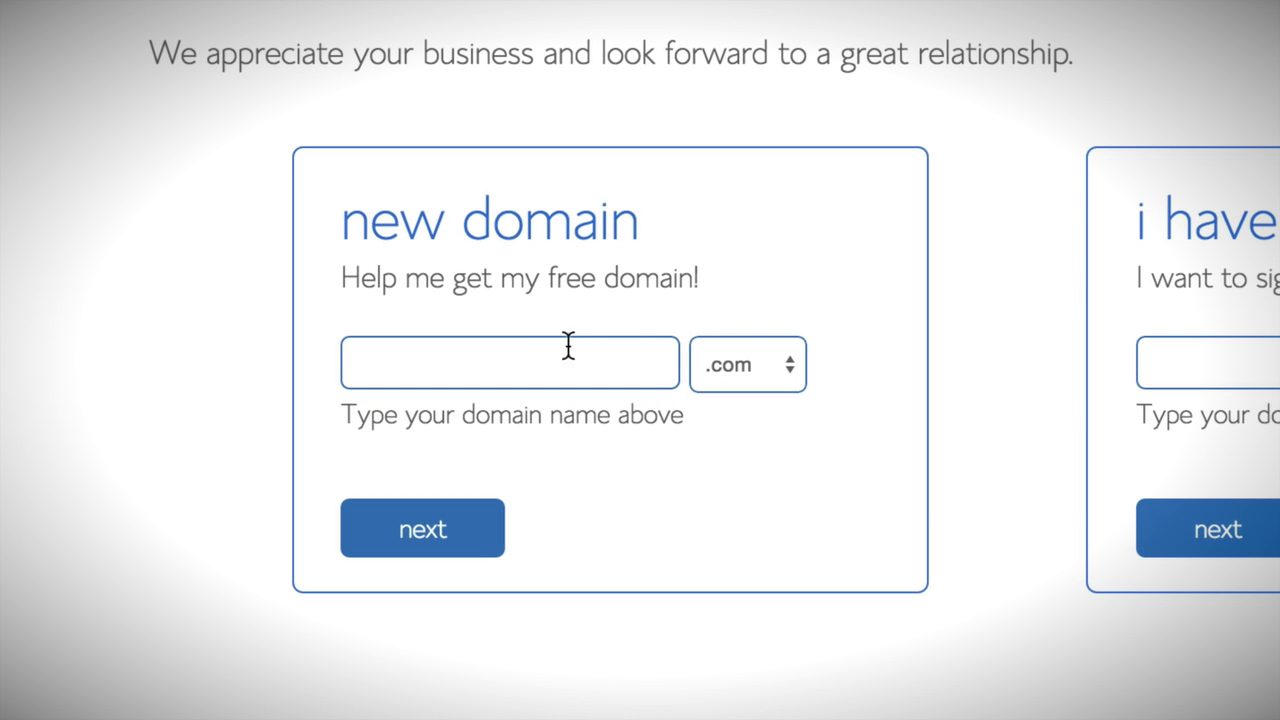
Step: Request the new domain ezeewpdemo with the .com extension and continue to the account details
left_click(536, 356)
type("ez")
key("Down")
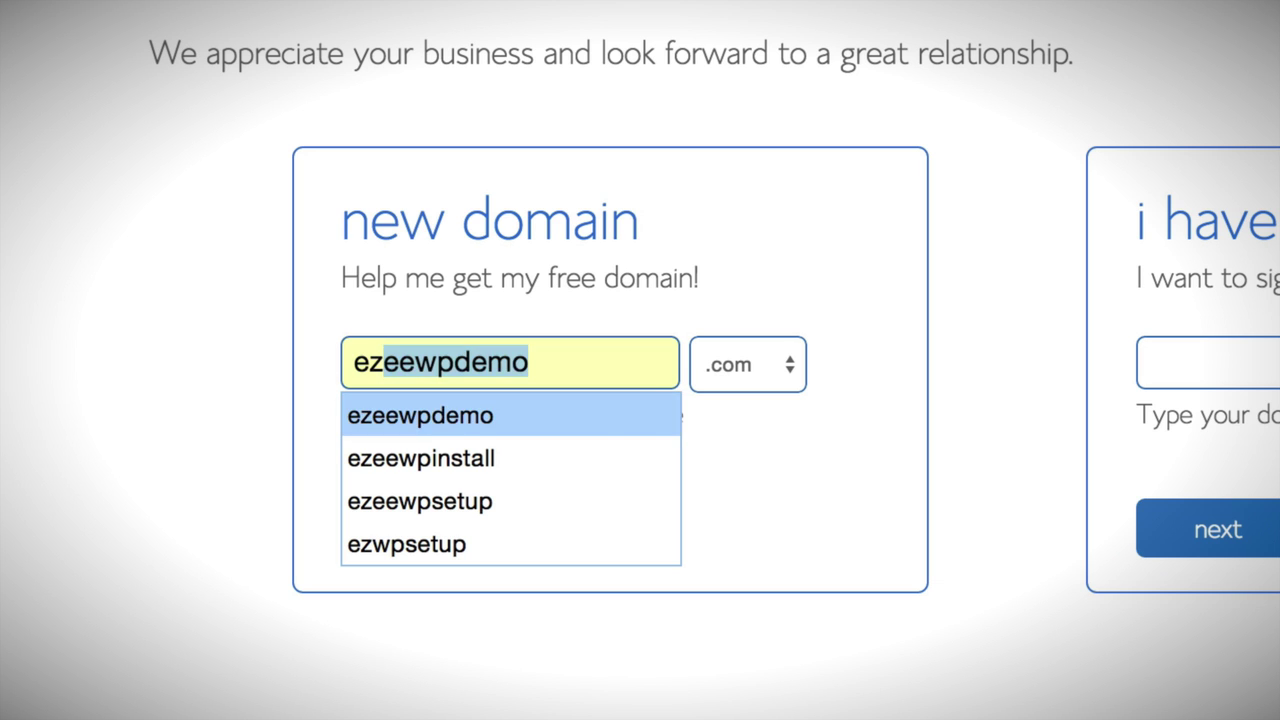
key("Return")
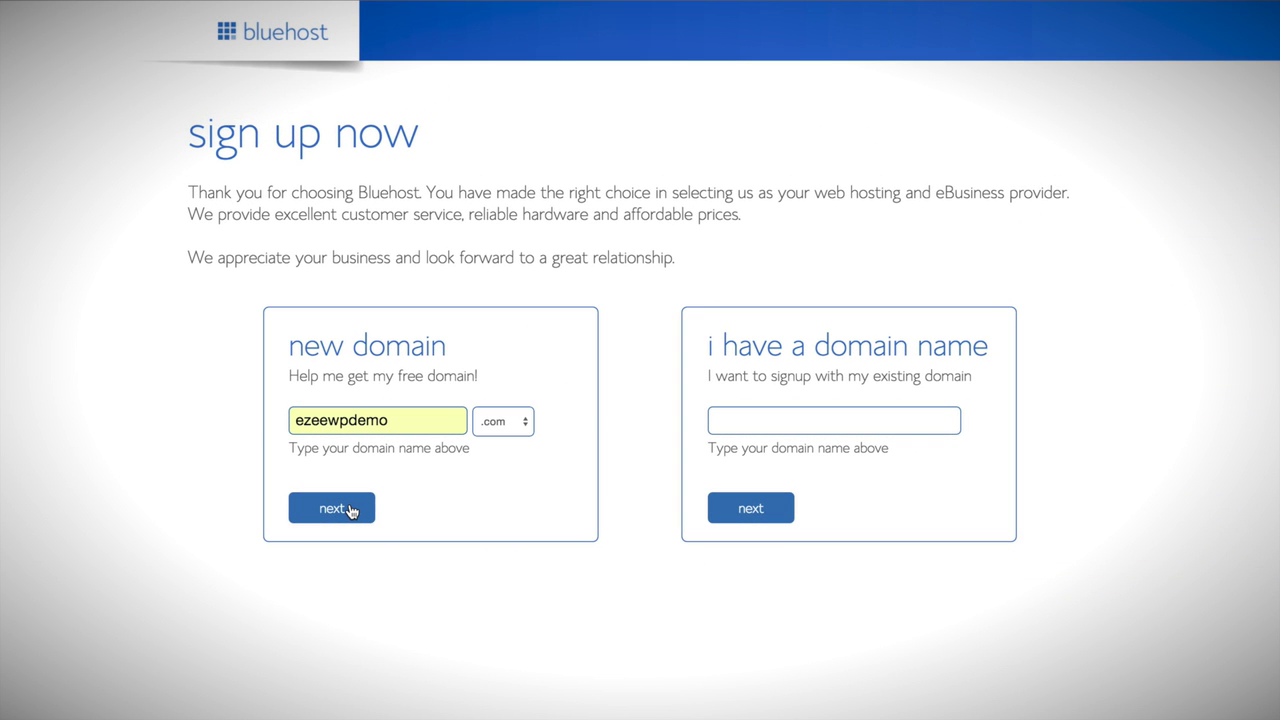
left_click(350, 511)
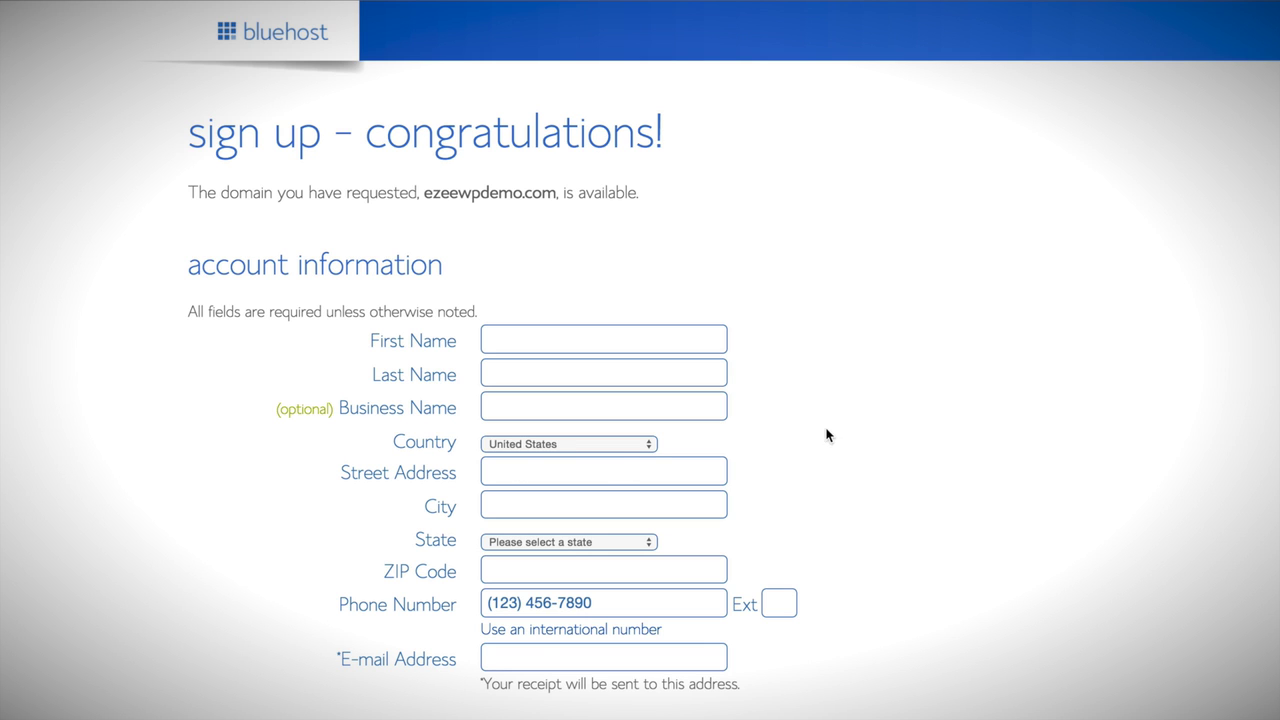
Step: Fill in the account information form from the first saved identity in 1Password
left_click(1190, 2)
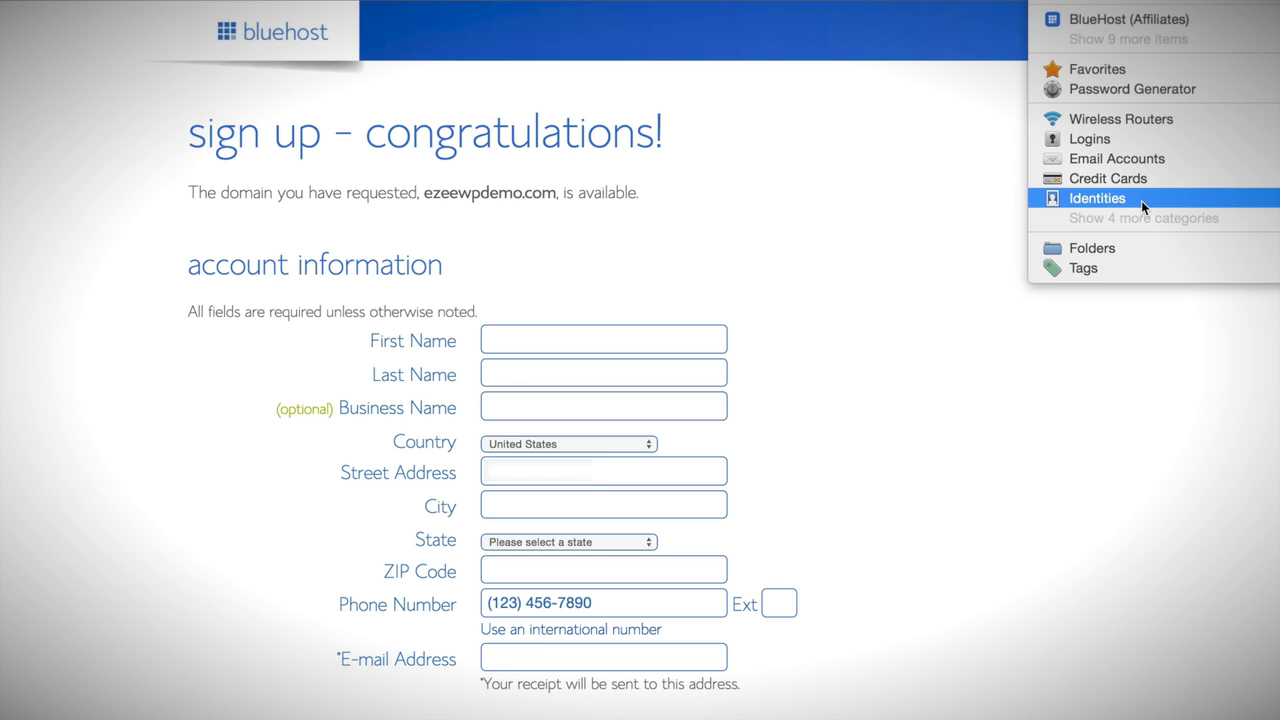
mouse_move(1141, 200)
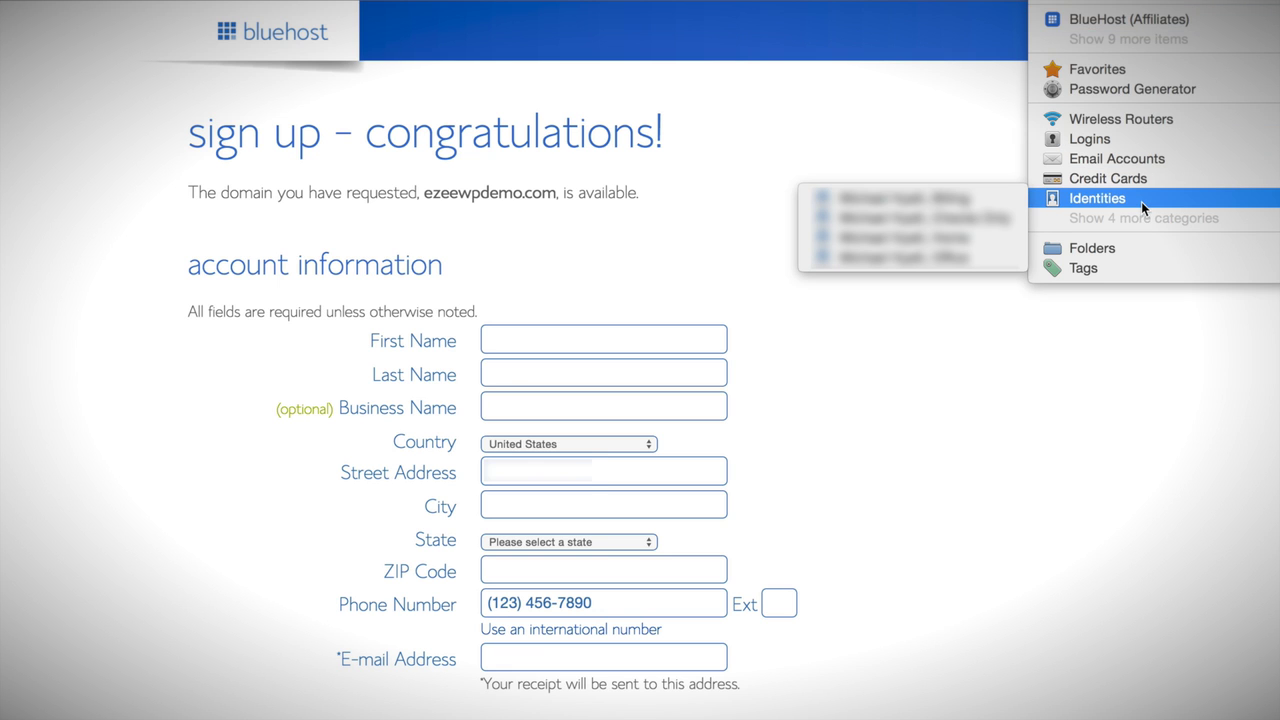
left_click(990, 197)
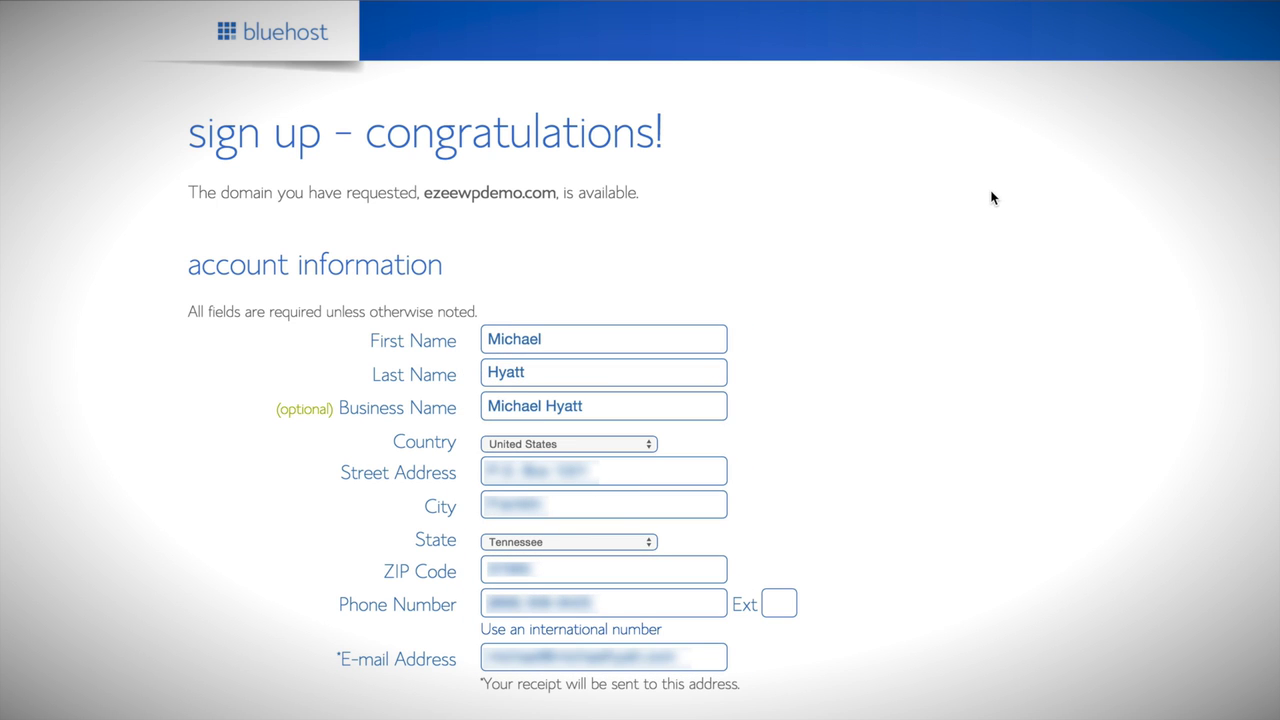
Step: Replace the part before the @ sign in the account's e-mail address with the preferred mailbox name
left_click(696, 655)
key("super+Left")
key("shift+Right")
key("shift+Right")
key("shift+Right")
key("shift+Right")
key("shift+Right")
key("shift+Right")
key("shift+Right")
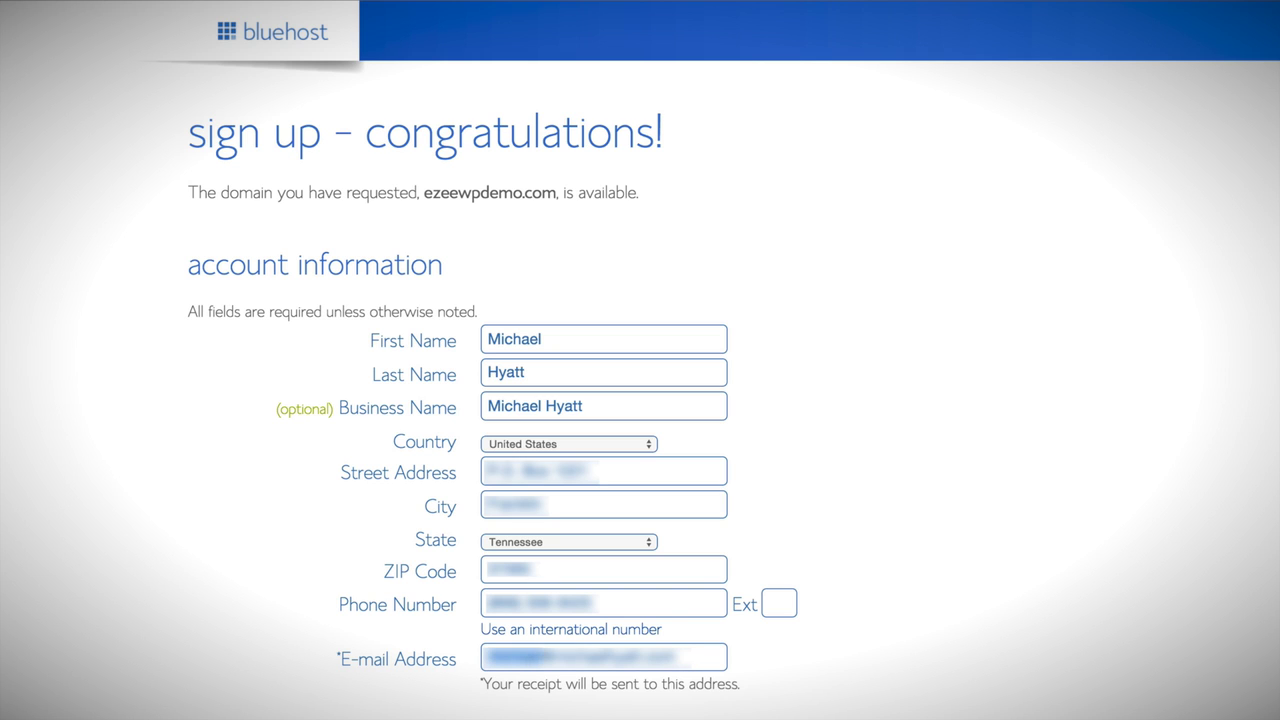
type("mh")
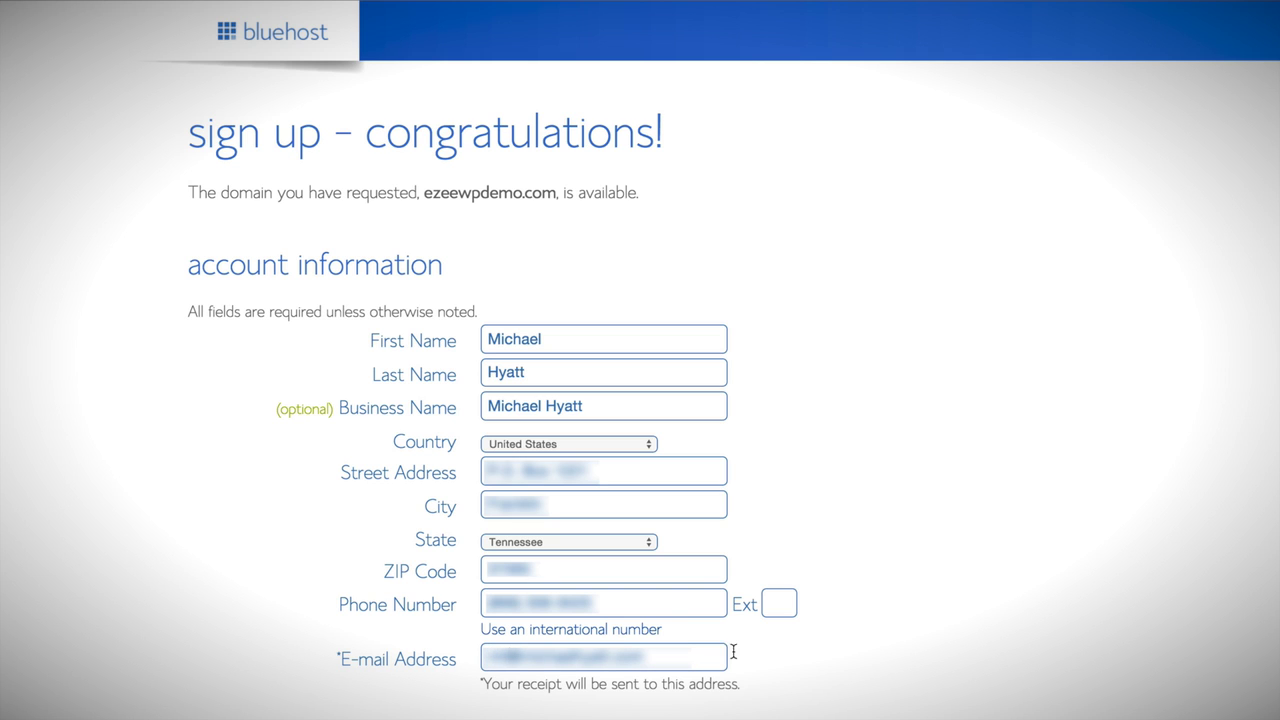
Step: Choose the Plus 36 Month Price plan and deselect Domain Privacy Protection, Site Backup Pro and SiteLock Domain Security
scroll(866, 697, "down", 5)
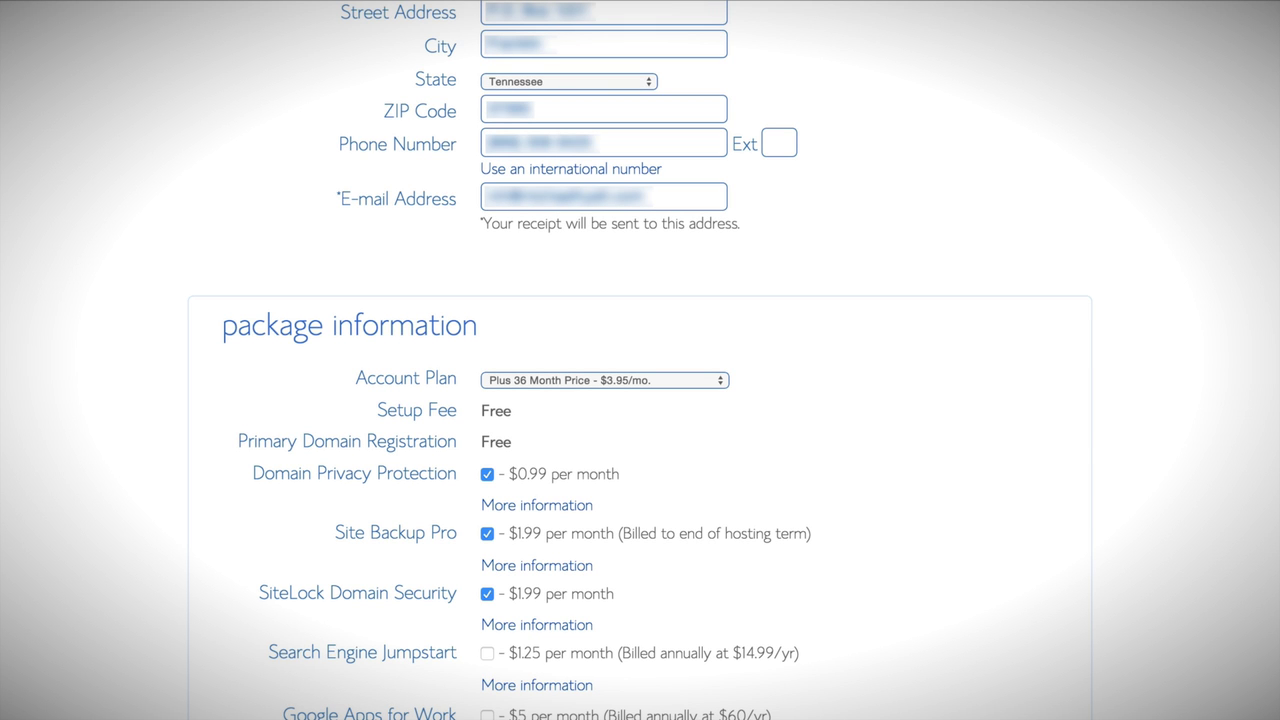
left_click(679, 380)
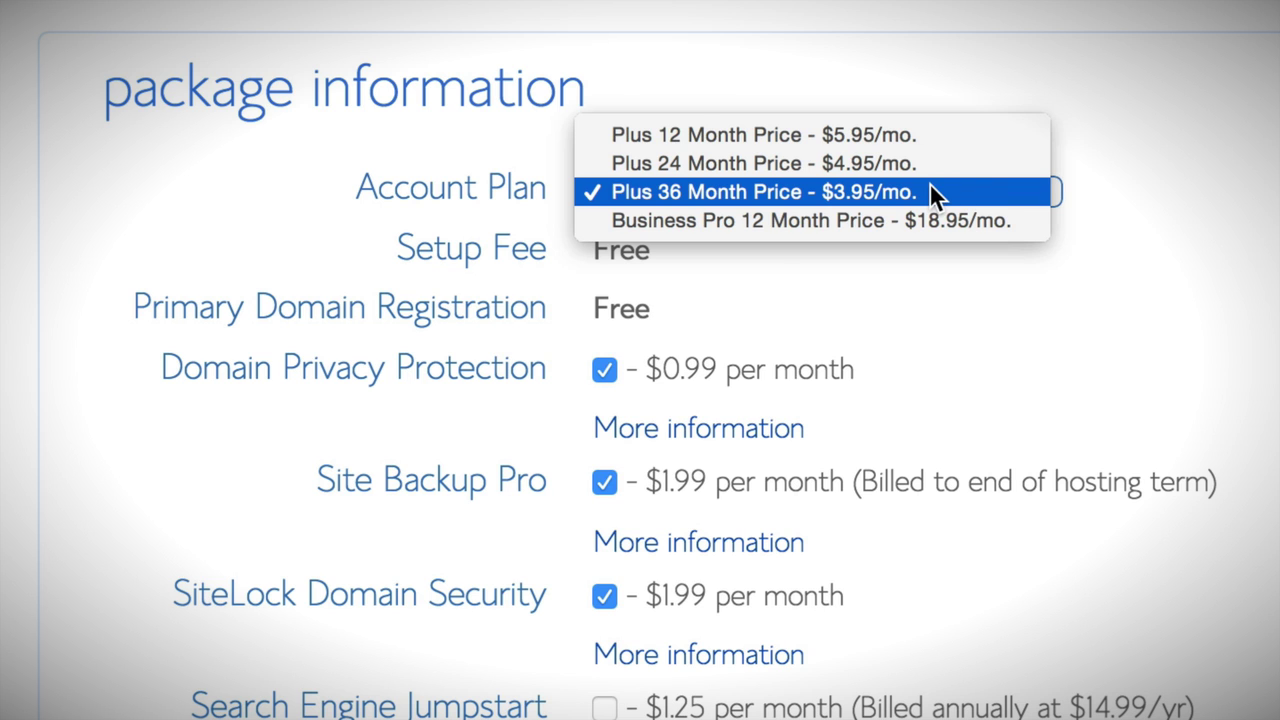
left_click(930, 186)
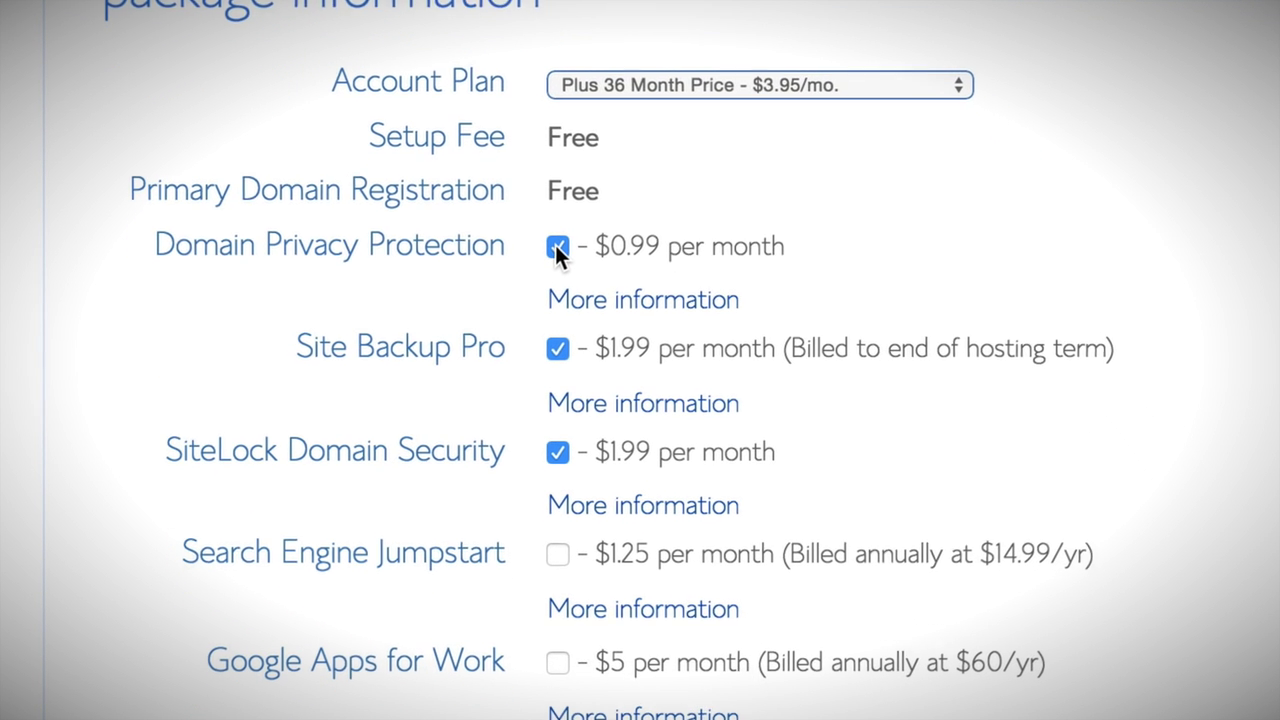
left_click(552, 238)
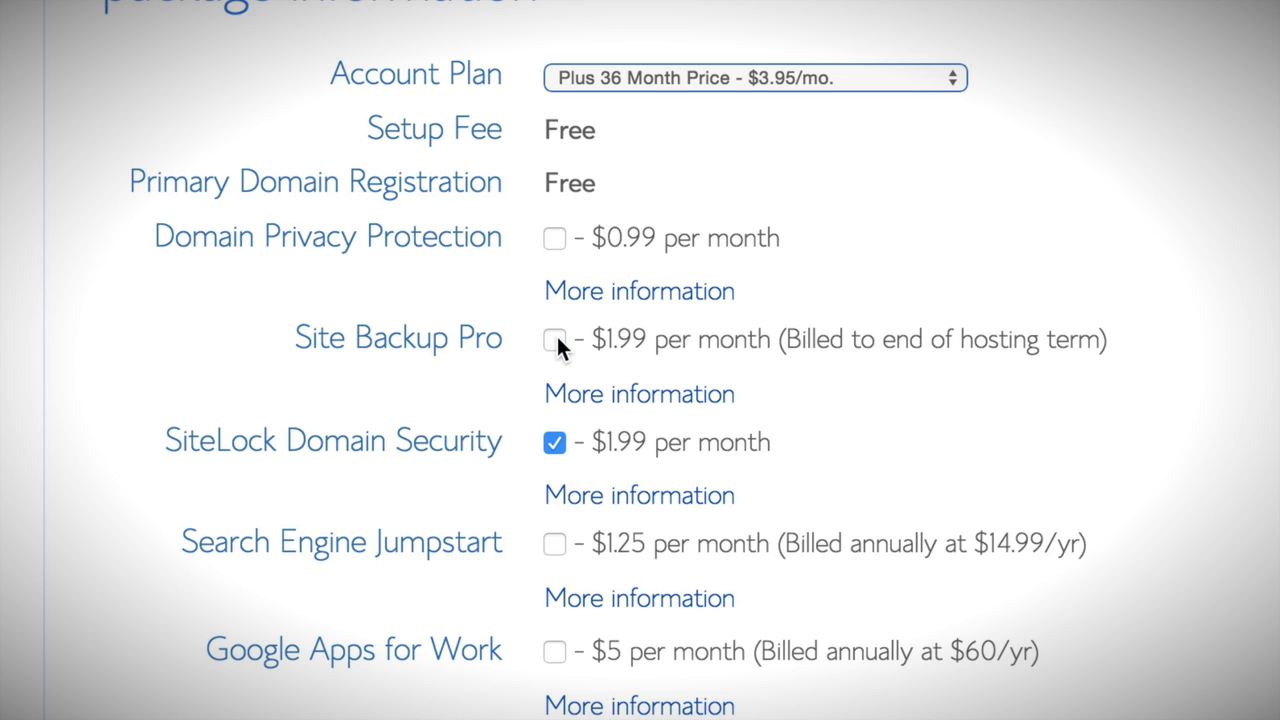
left_click(555, 446)
Step: Fill in the credit card number, expiration date and CVV2 code from the first card saved in 1Password and submit the order form
scroll(952, 462, "down", 5)
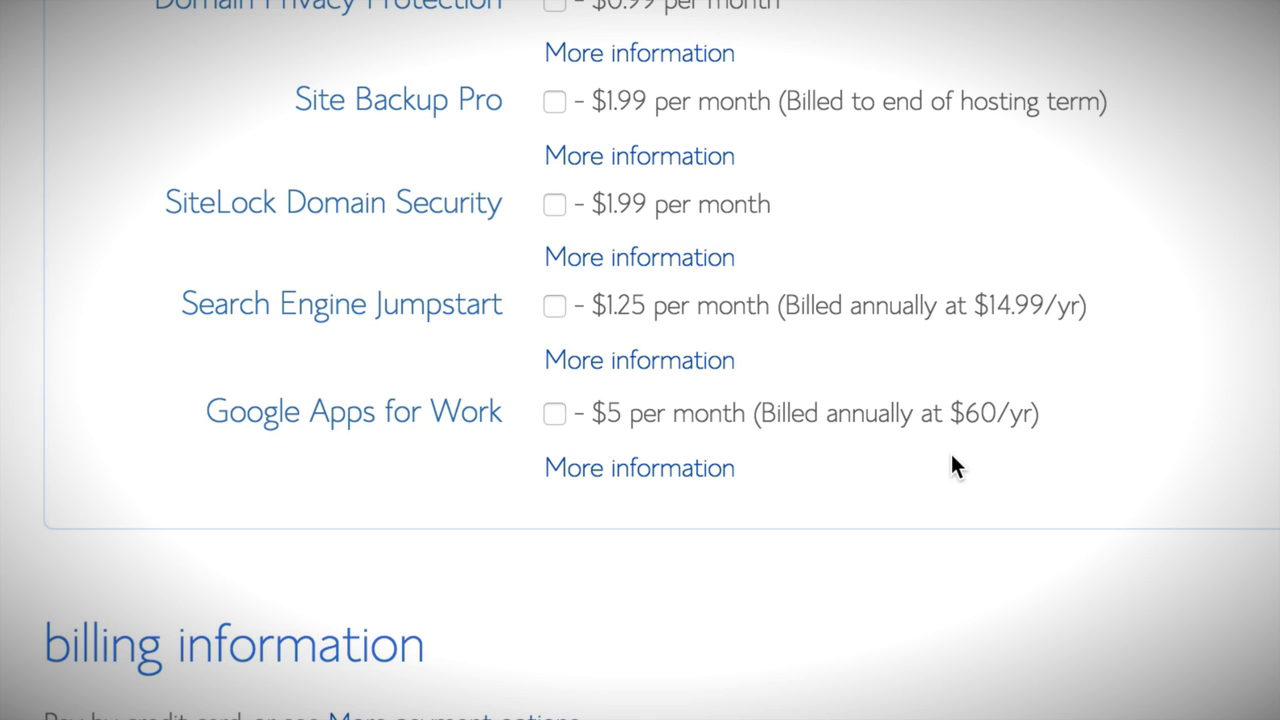
scroll(940, 470, "down", 10)
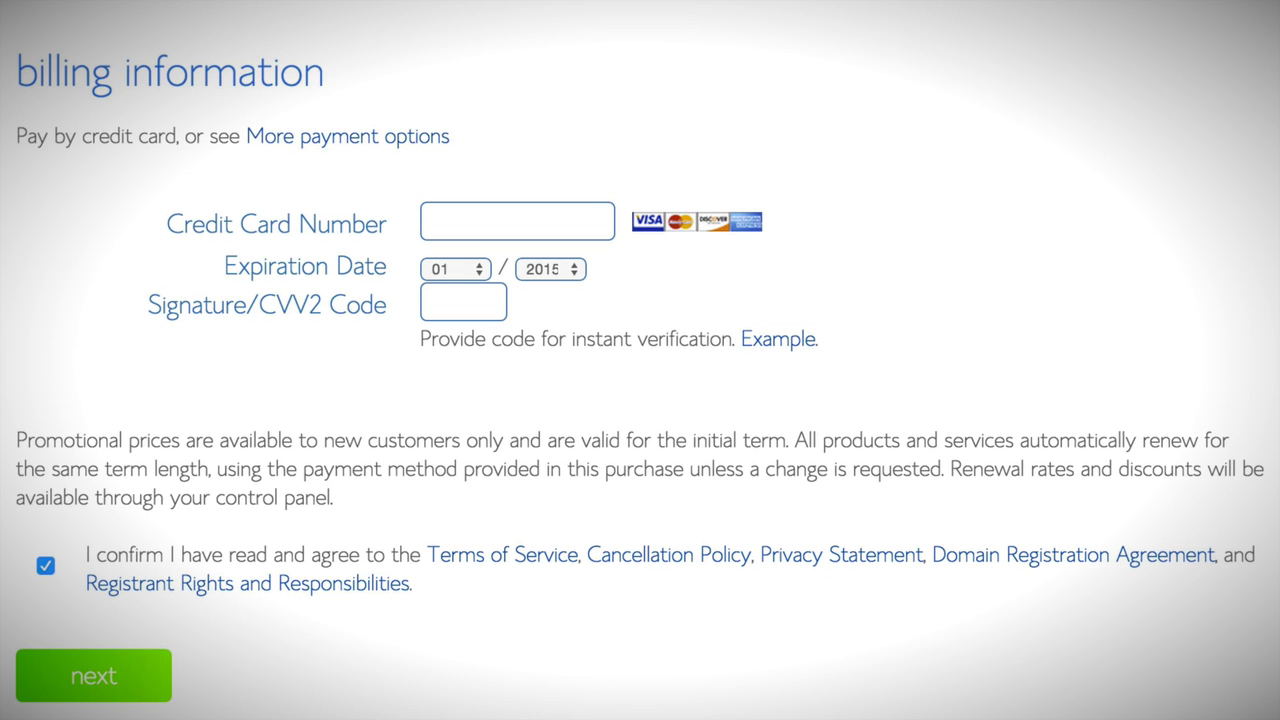
key("super+backslash")
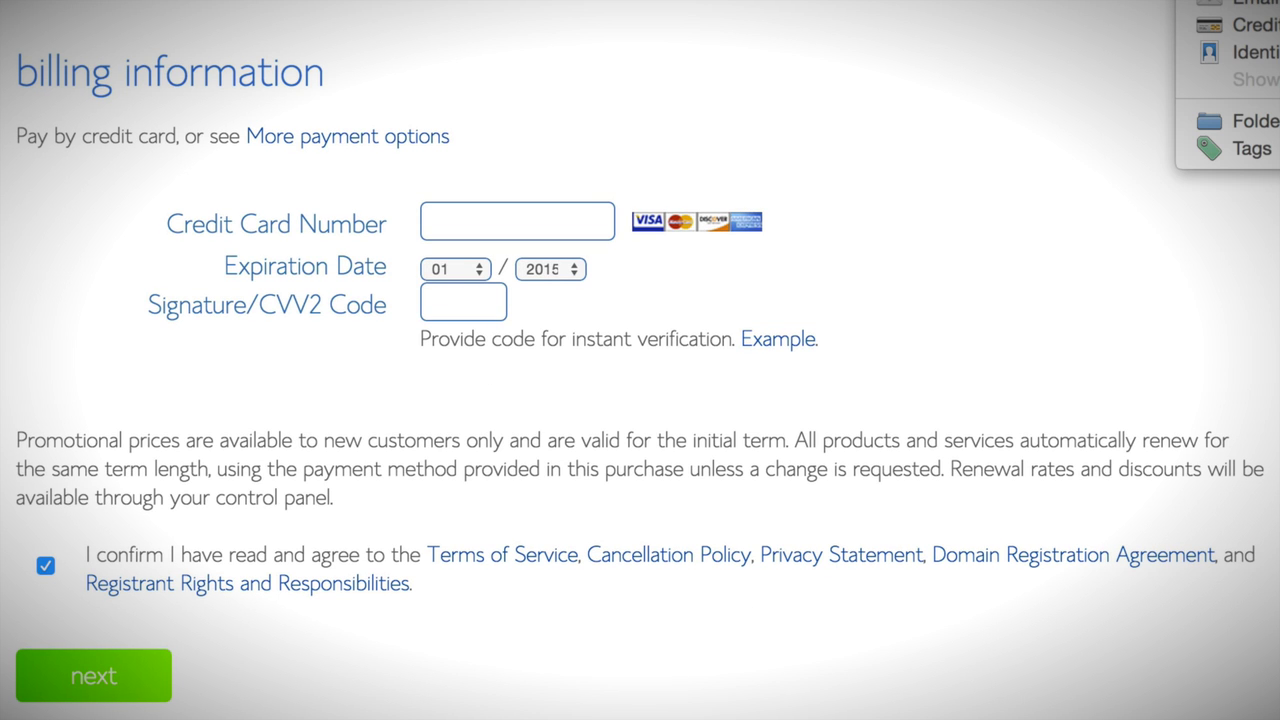
mouse_move(1232, 25)
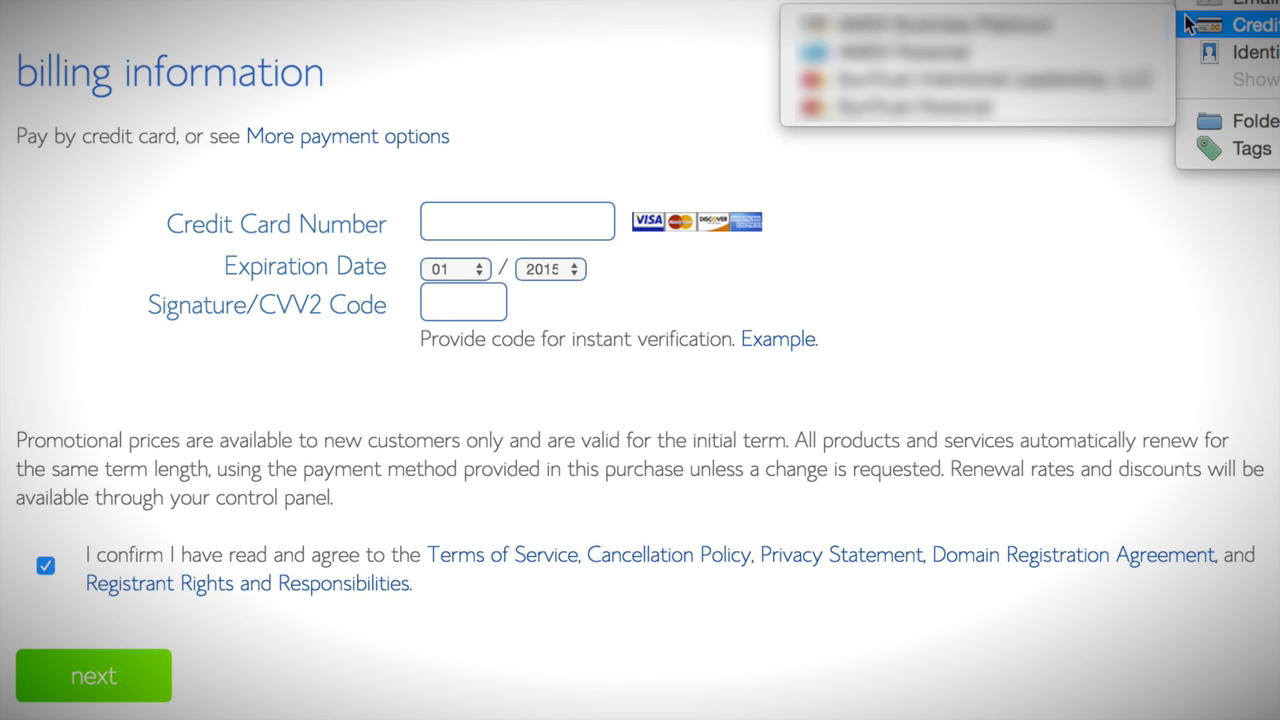
left_click(1100, 30)
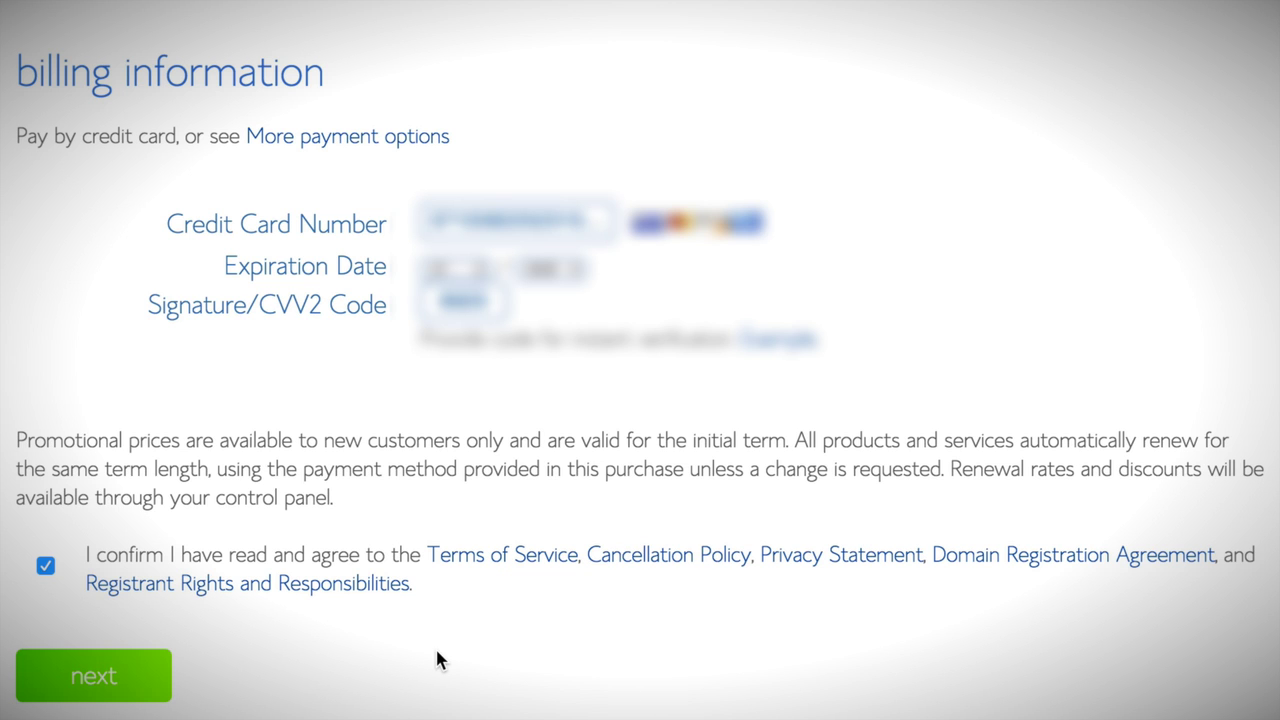
left_click(128, 688)
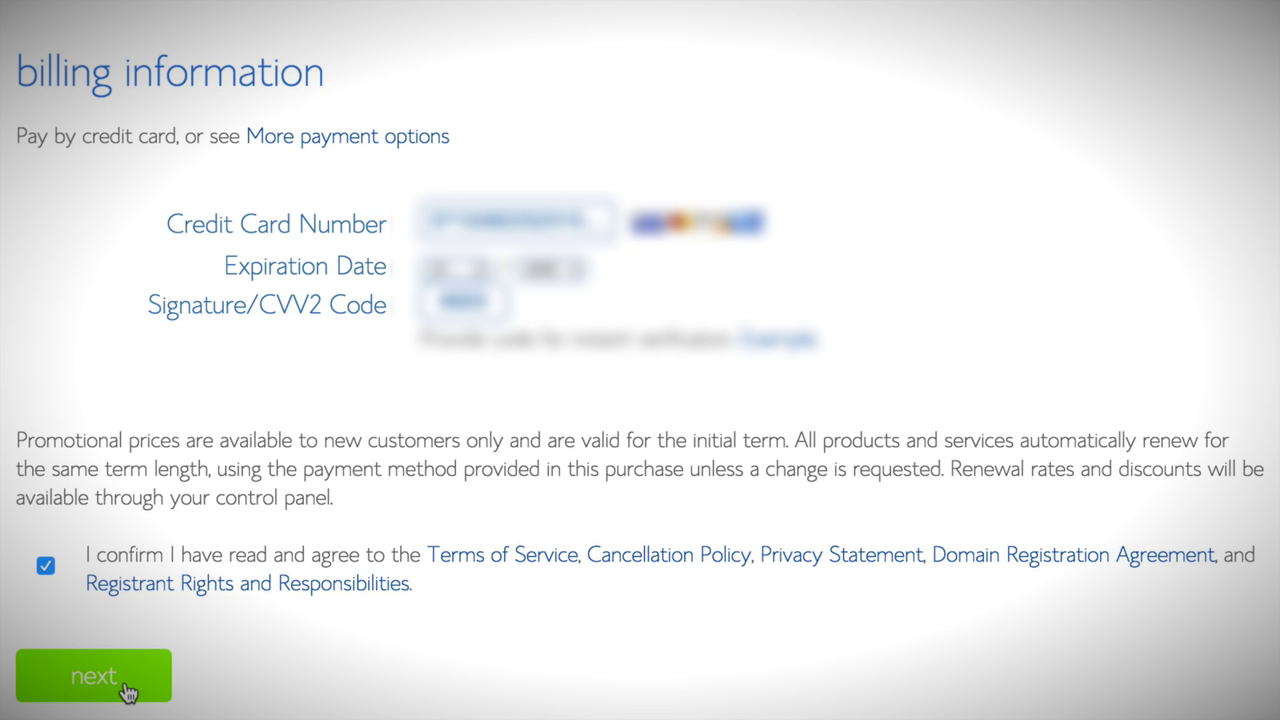
left_click(127, 690)
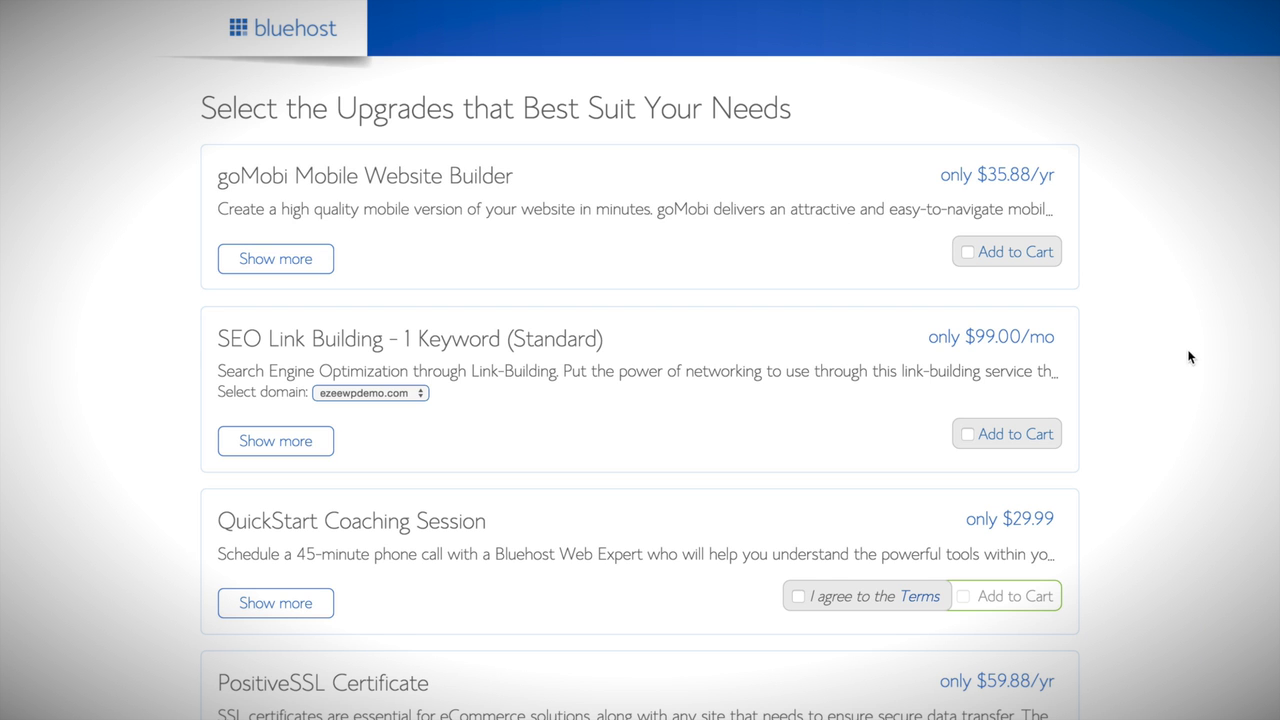
Step: Go through the offered upgrades and complete the purchase without adding any of them
scroll(1171, 418, "down", 3)
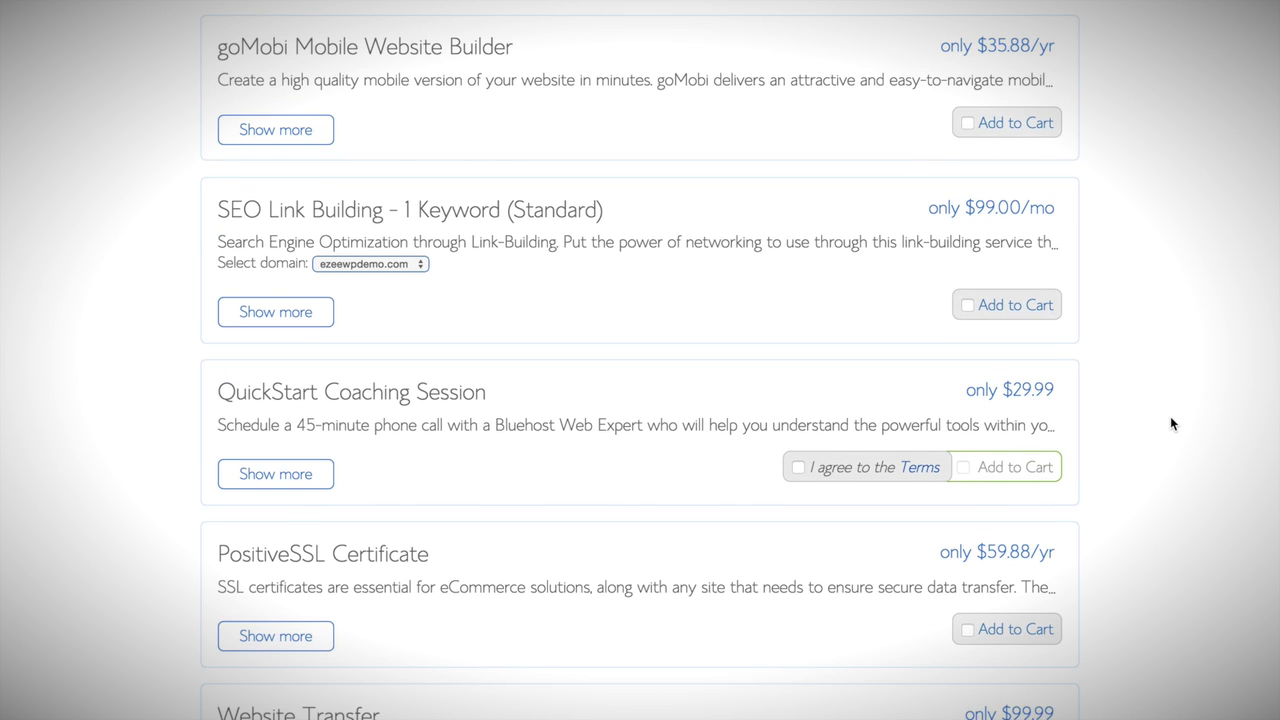
scroll(1171, 424, "down", 2)
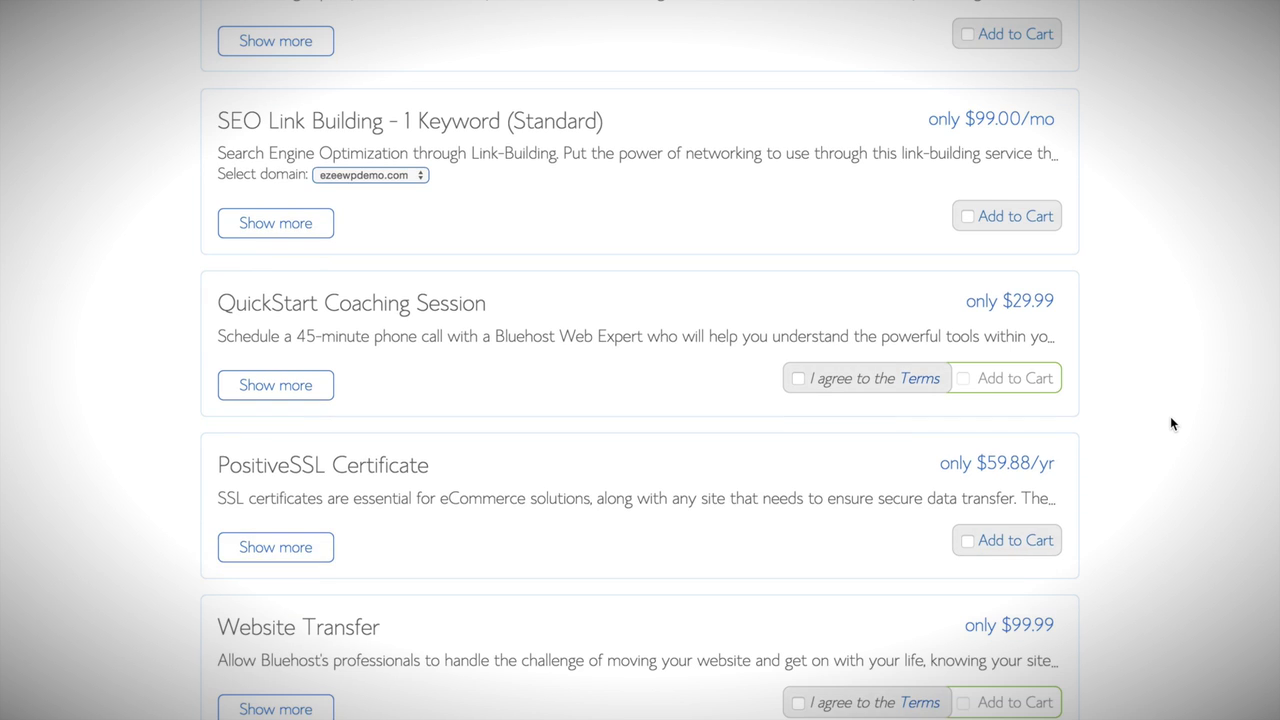
scroll(1171, 424, "down", 10)
scroll(1172, 424, "down", 5)
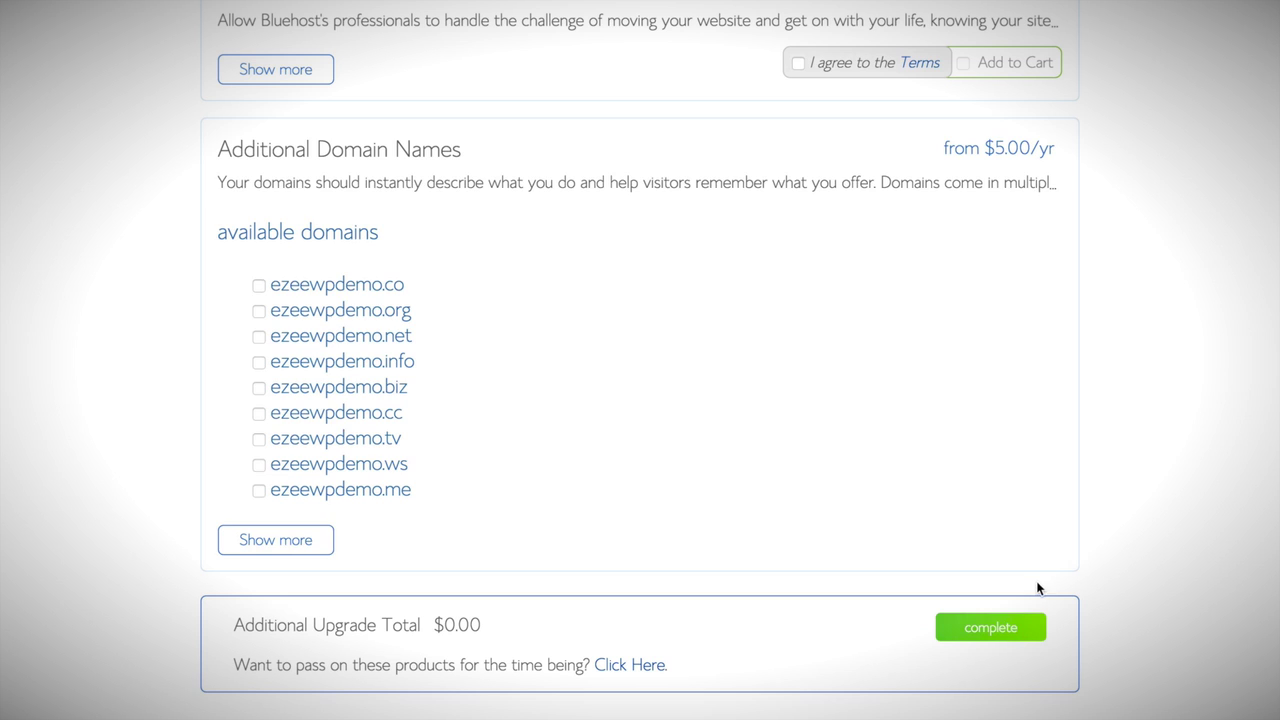
left_click(994, 628)
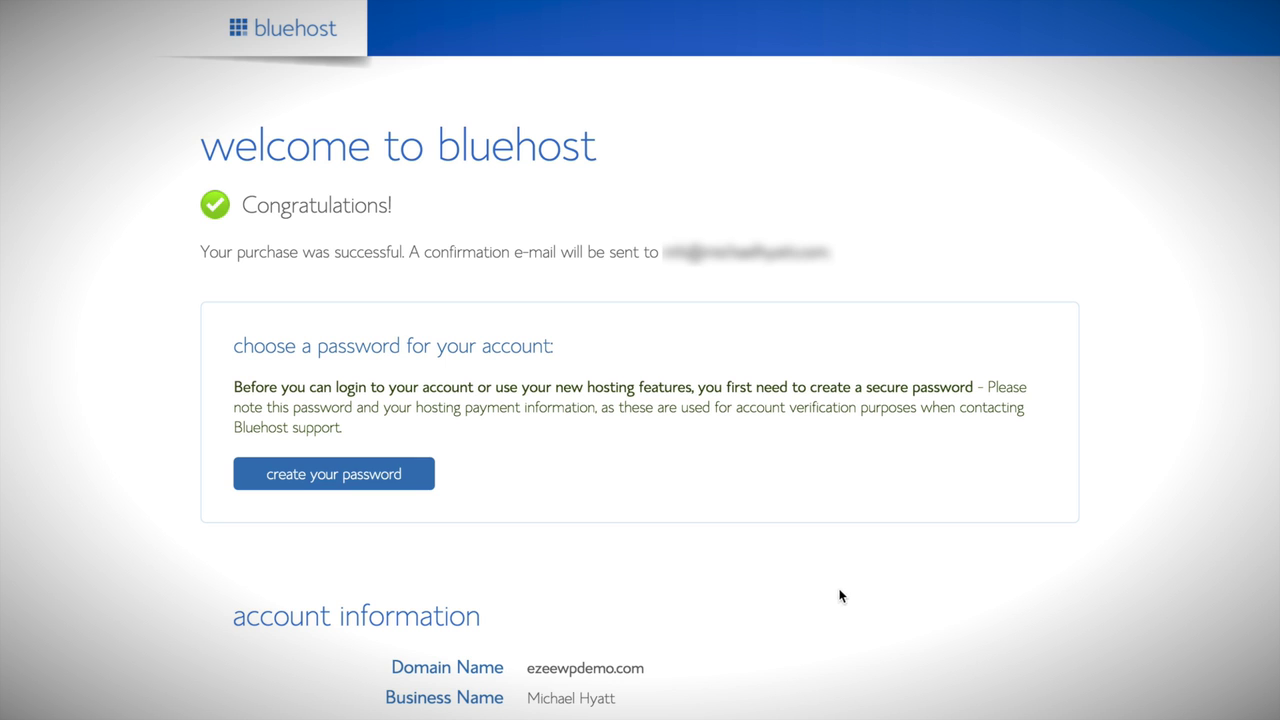
Step: Open the account password creation page and fill both new password fields with a generated password
left_click(402, 473)
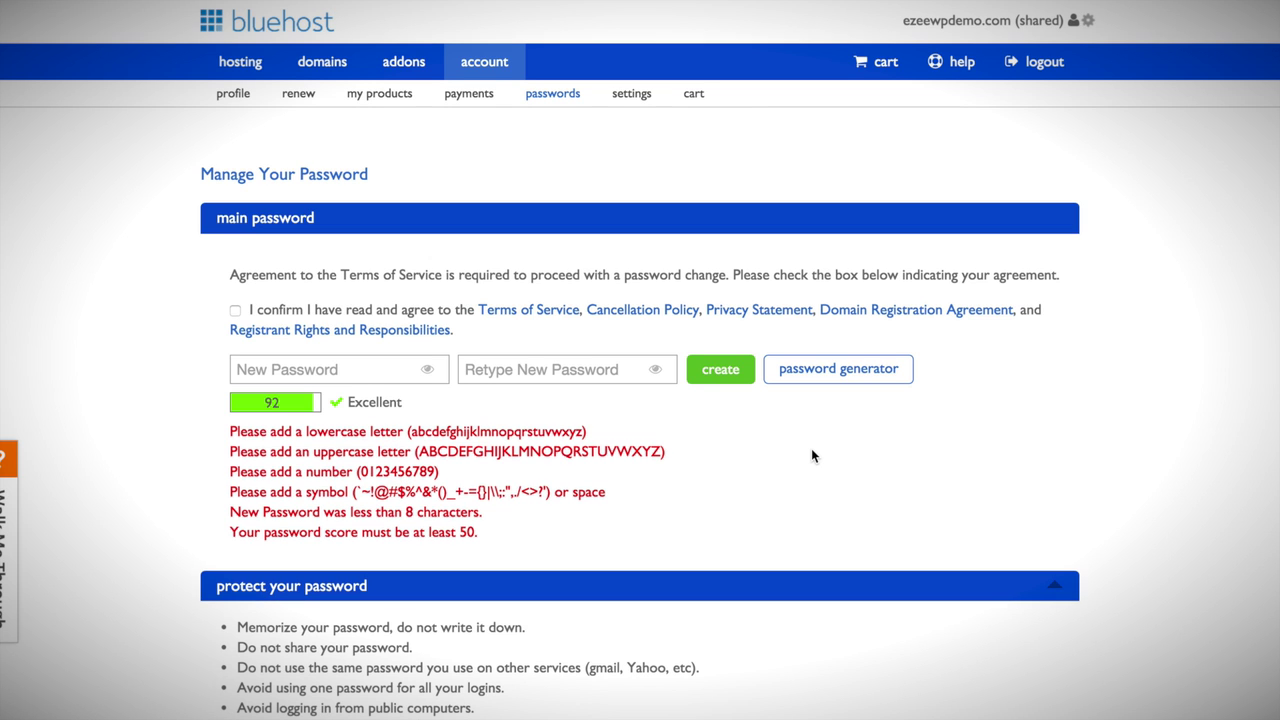
left_click(823, 378)
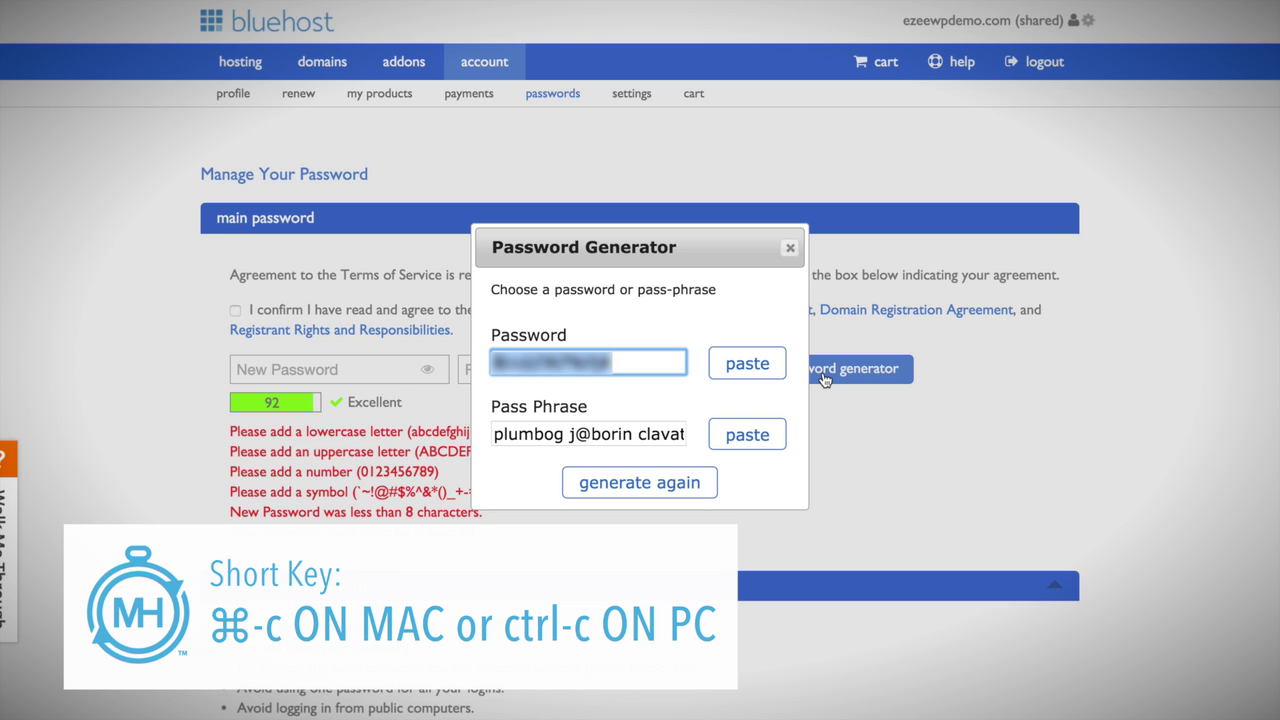
left_click(766, 362)
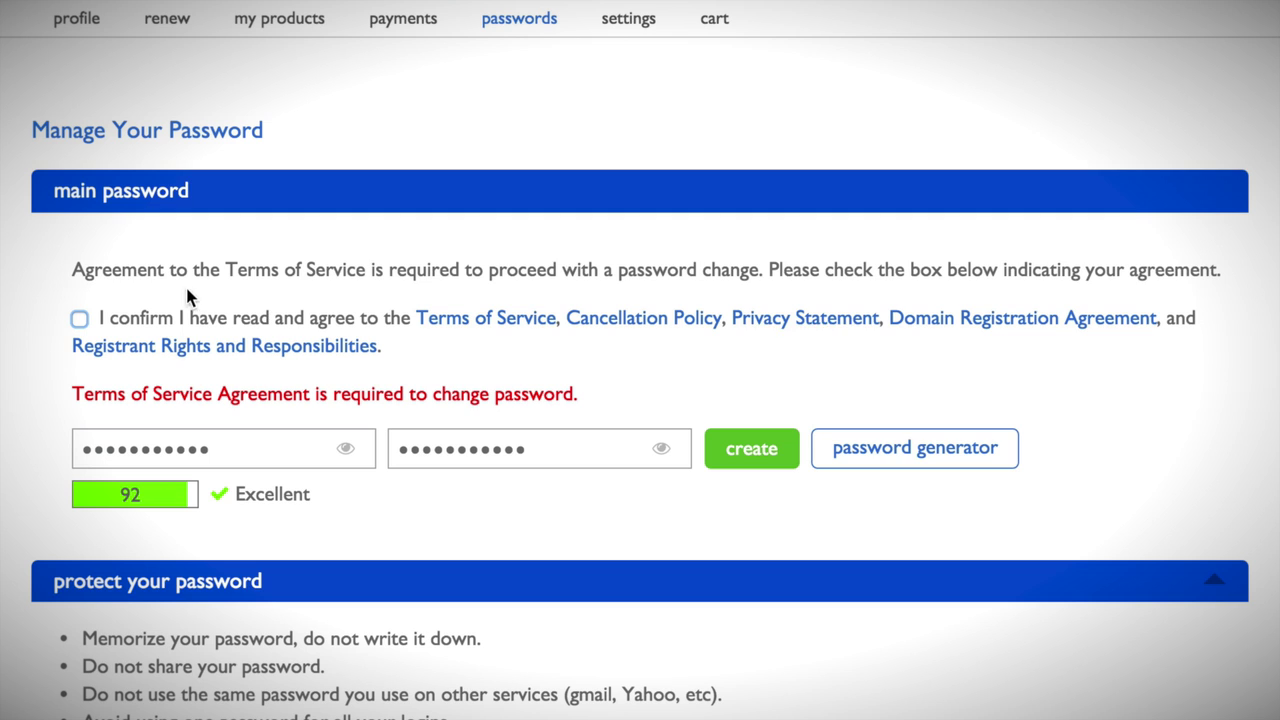
Step: Agree to the Terms of Service and related policies and create the main account password
left_click(82, 322)
left_click(754, 456)
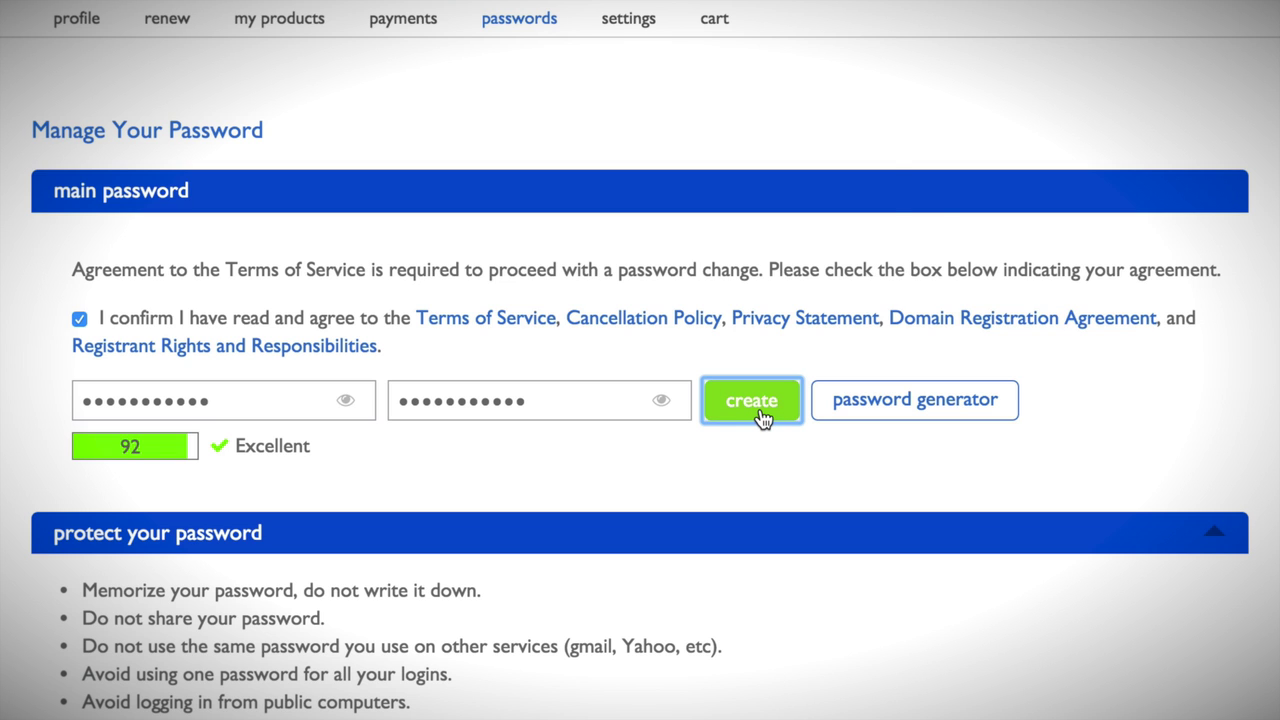
left_click(760, 416)
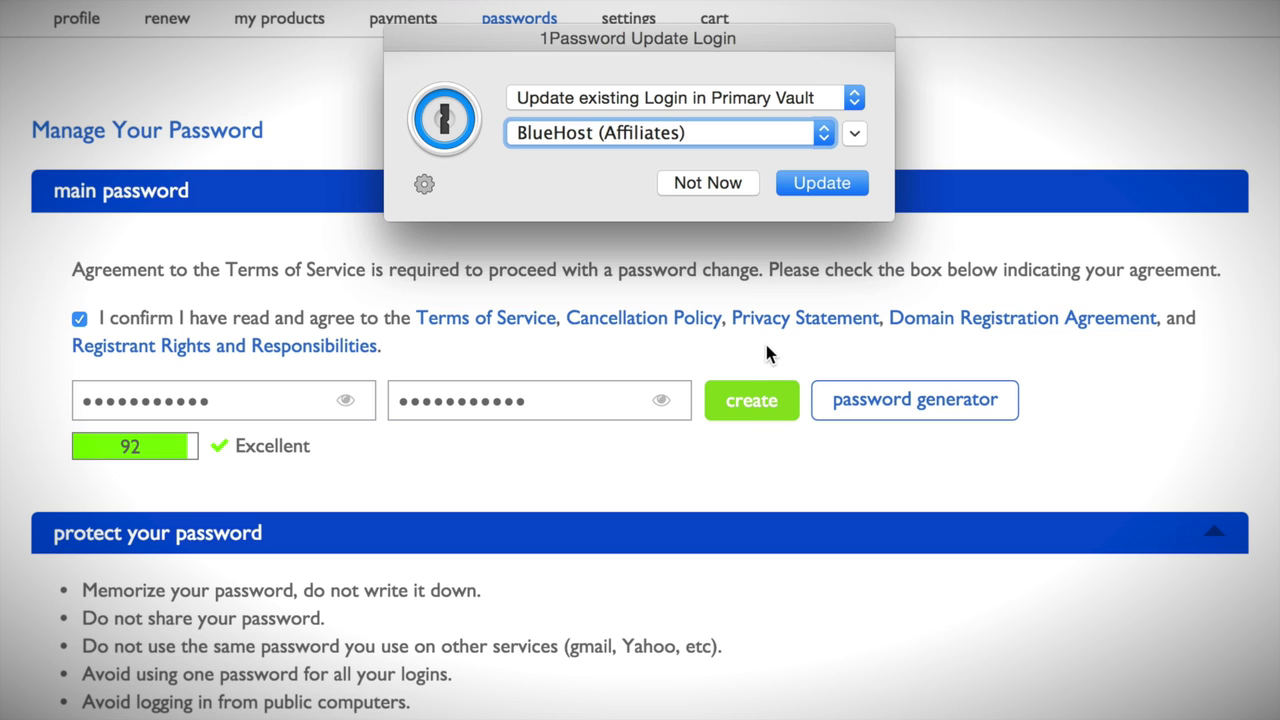
Step: Save the account credentials in 1Password as a new login in the Primary Vault named "Bluehostn(EzeeWPDemo.com)"
left_click(744, 97)
left_click(737, 75)
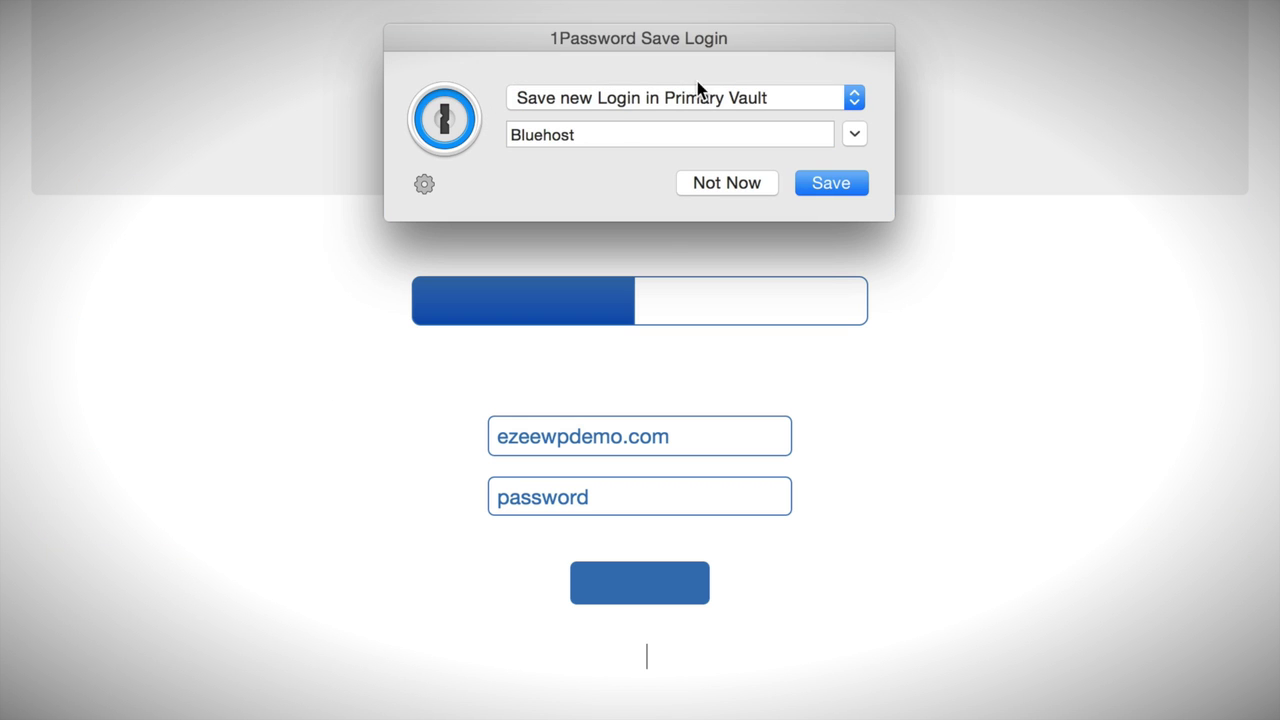
left_click(616, 135)
type("n(")
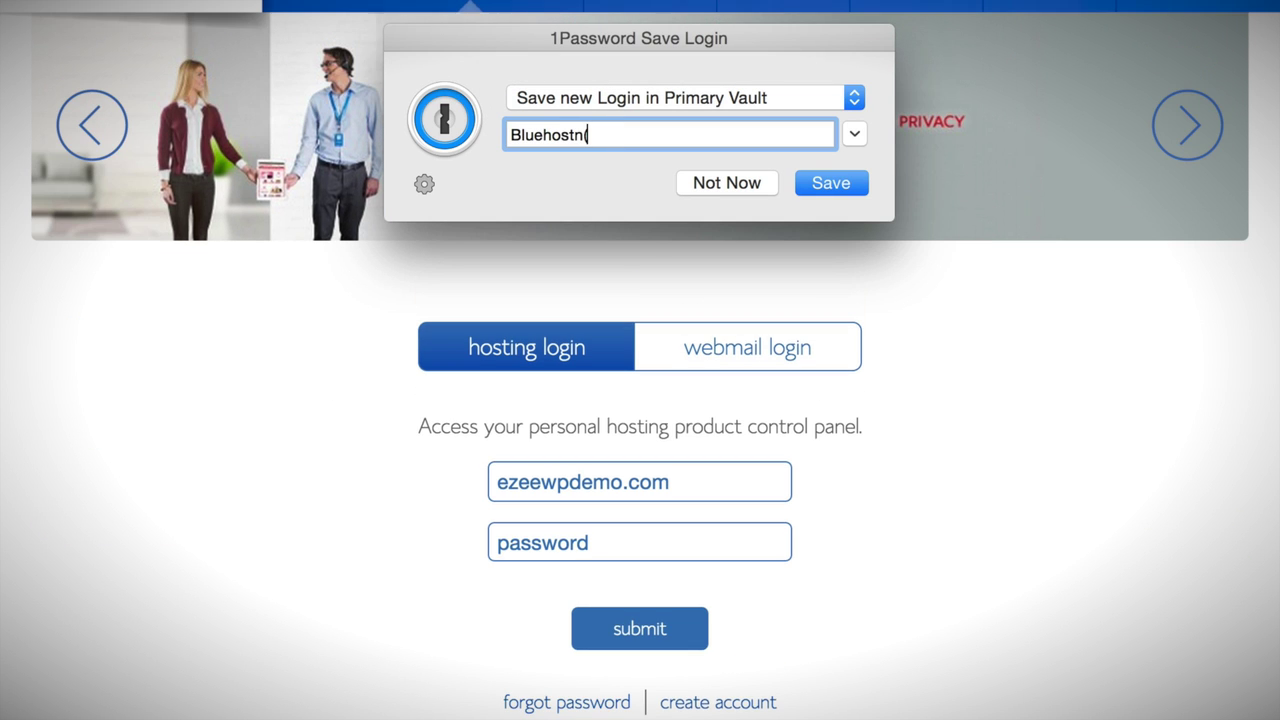
type("Ezee")
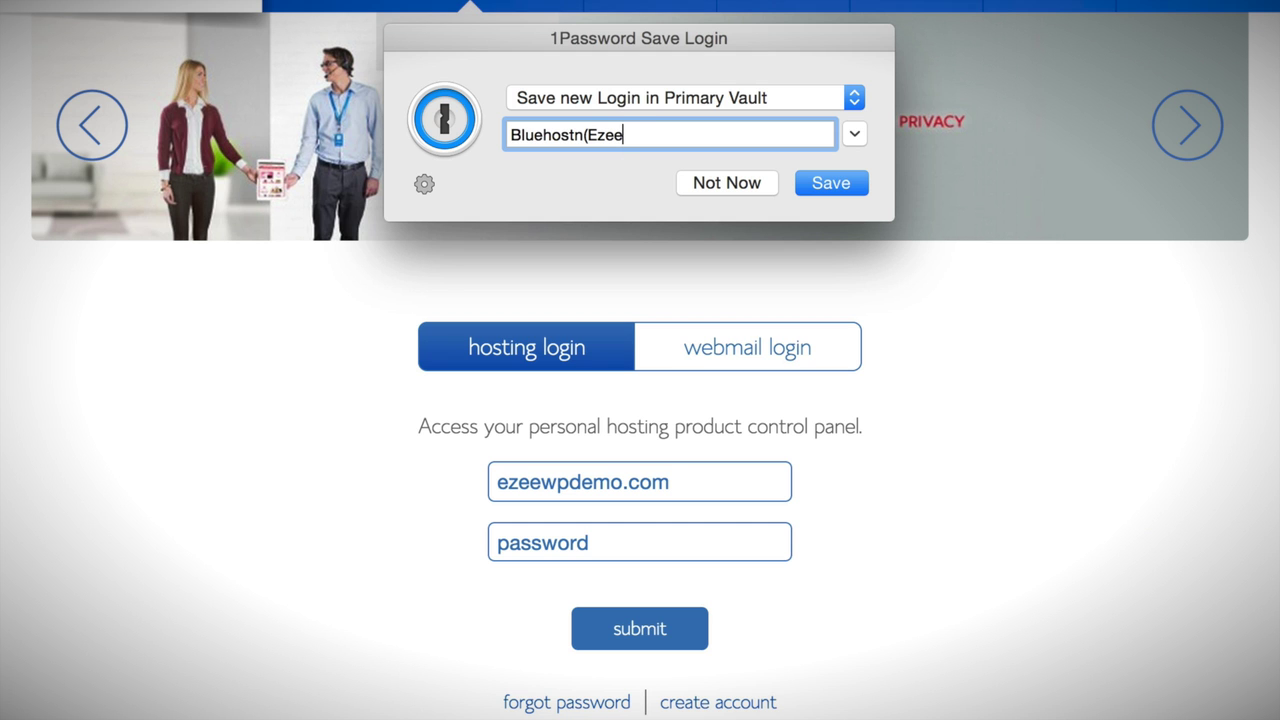
type("WPDmo")
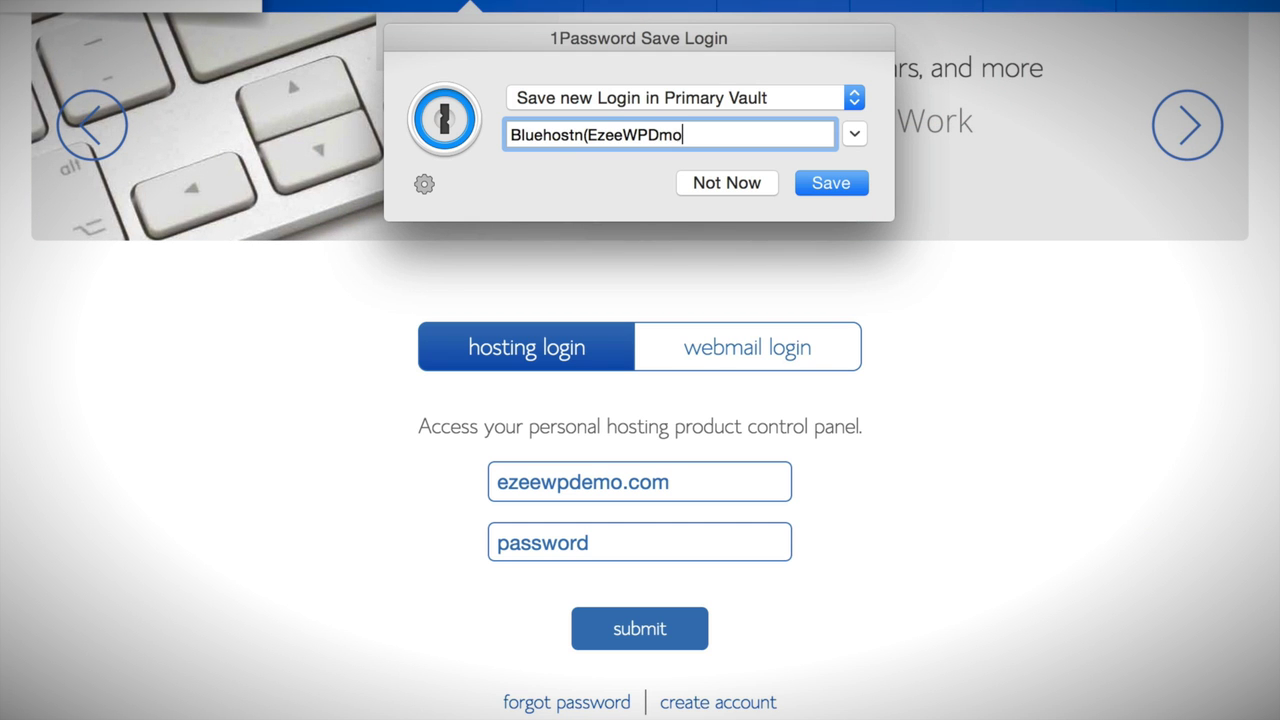
key("BackSpace")
key("BackSpace")
type("emo.")
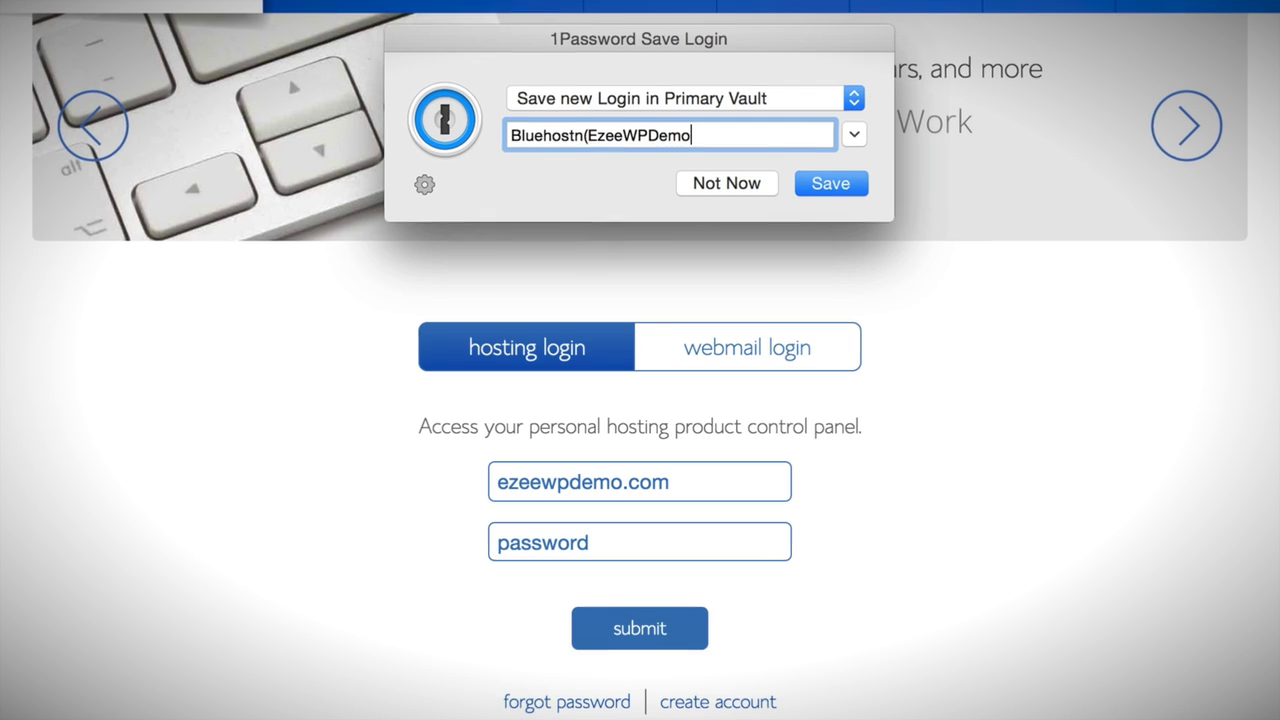
type("com)")
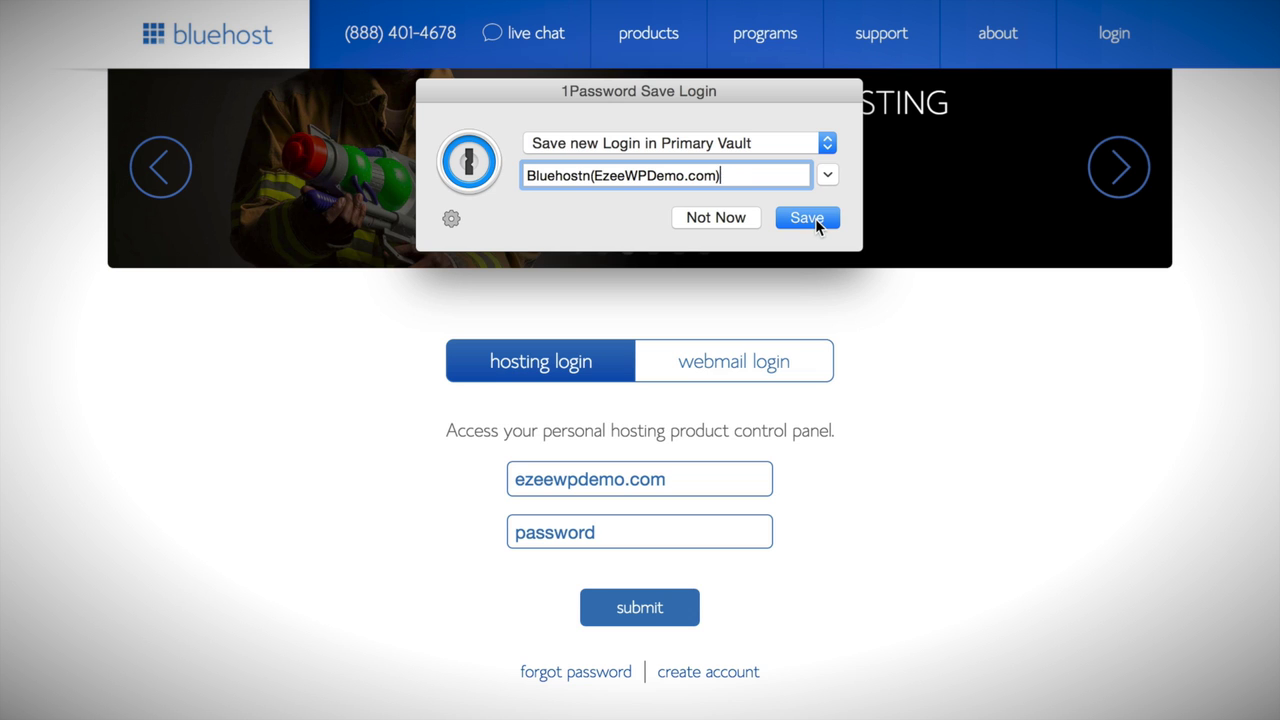
left_click(815, 218)
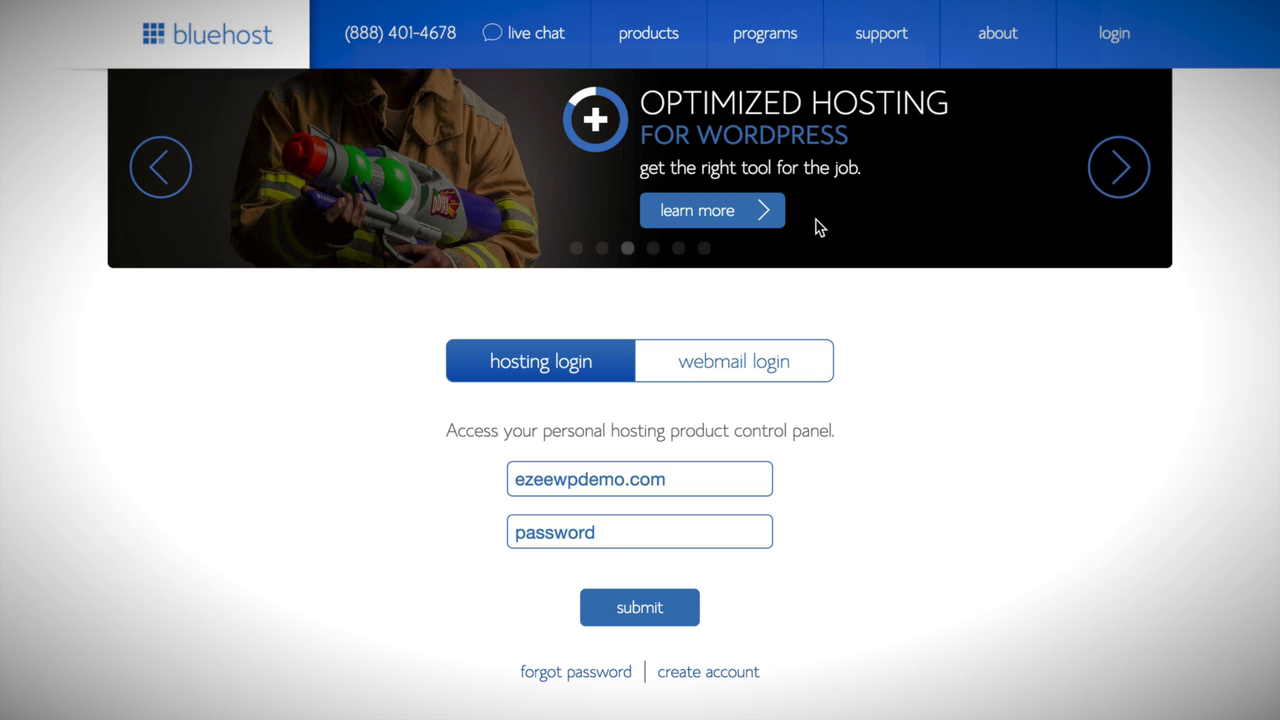
Step: Log in to the ezeewpdemo.com hosting account with the copied account password and decline saving the login again in 1Password
left_click(583, 537)
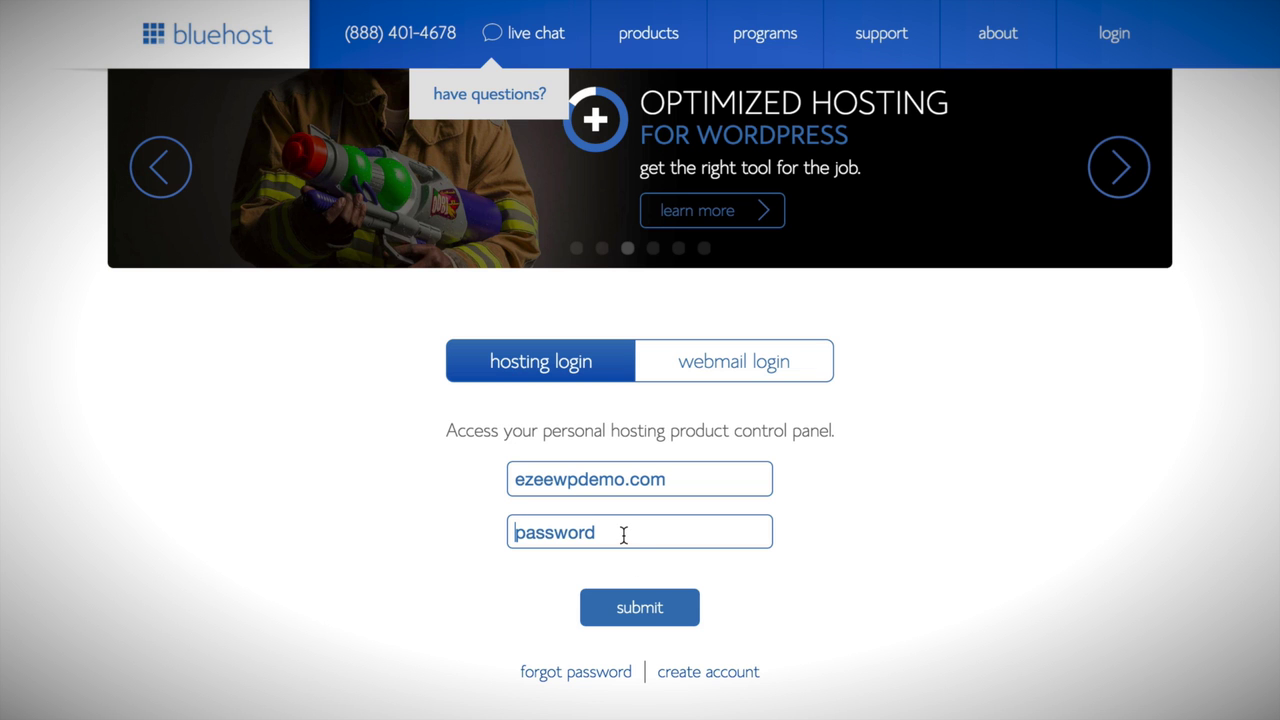
key("super+v")
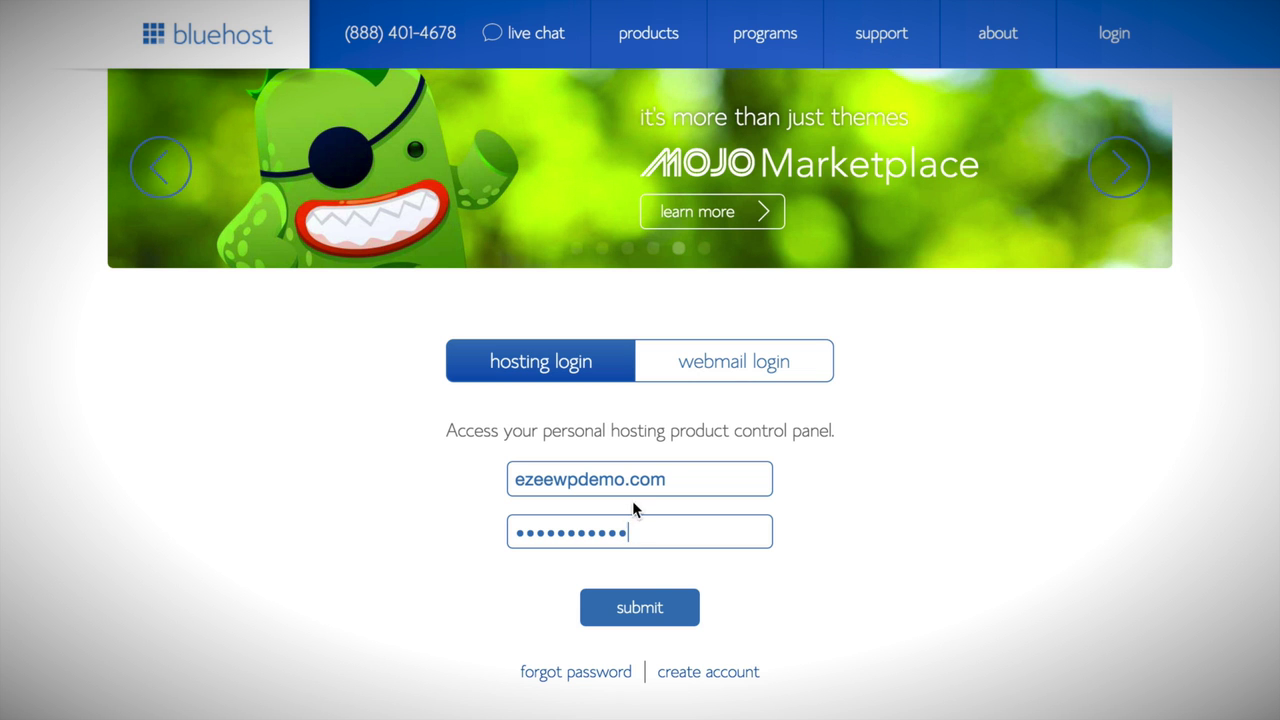
left_click(645, 609)
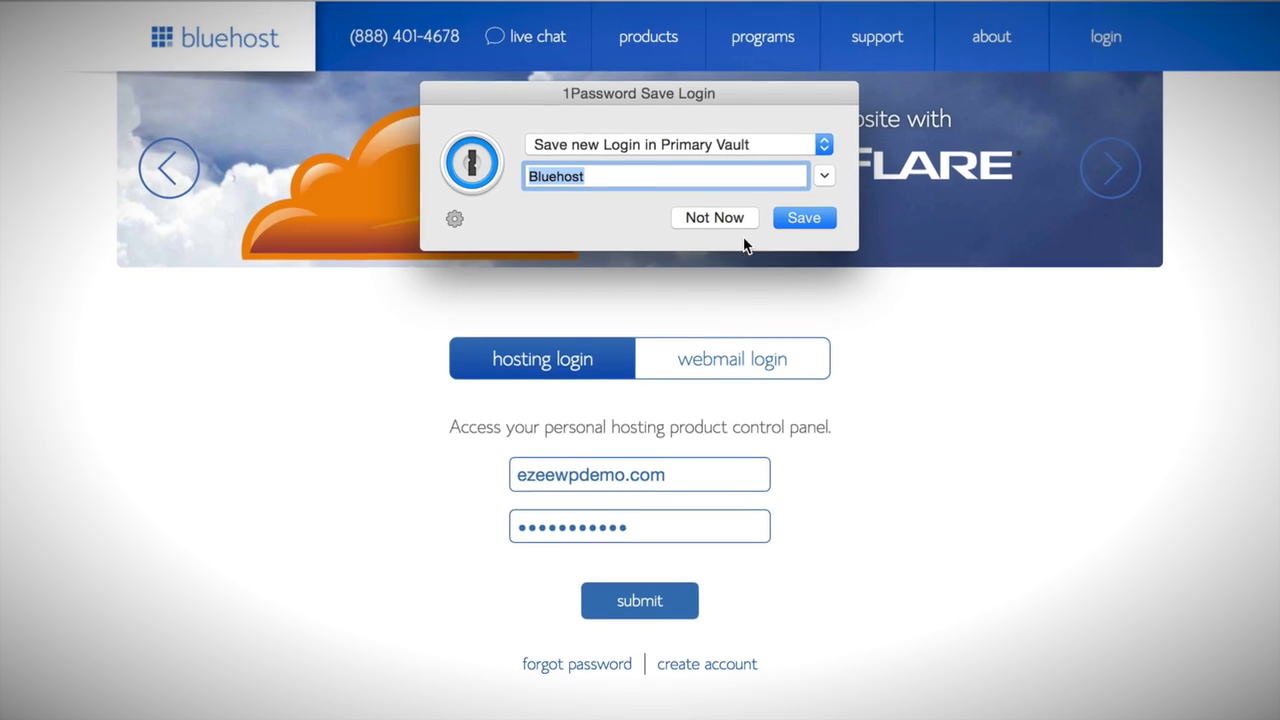
left_click(726, 216)
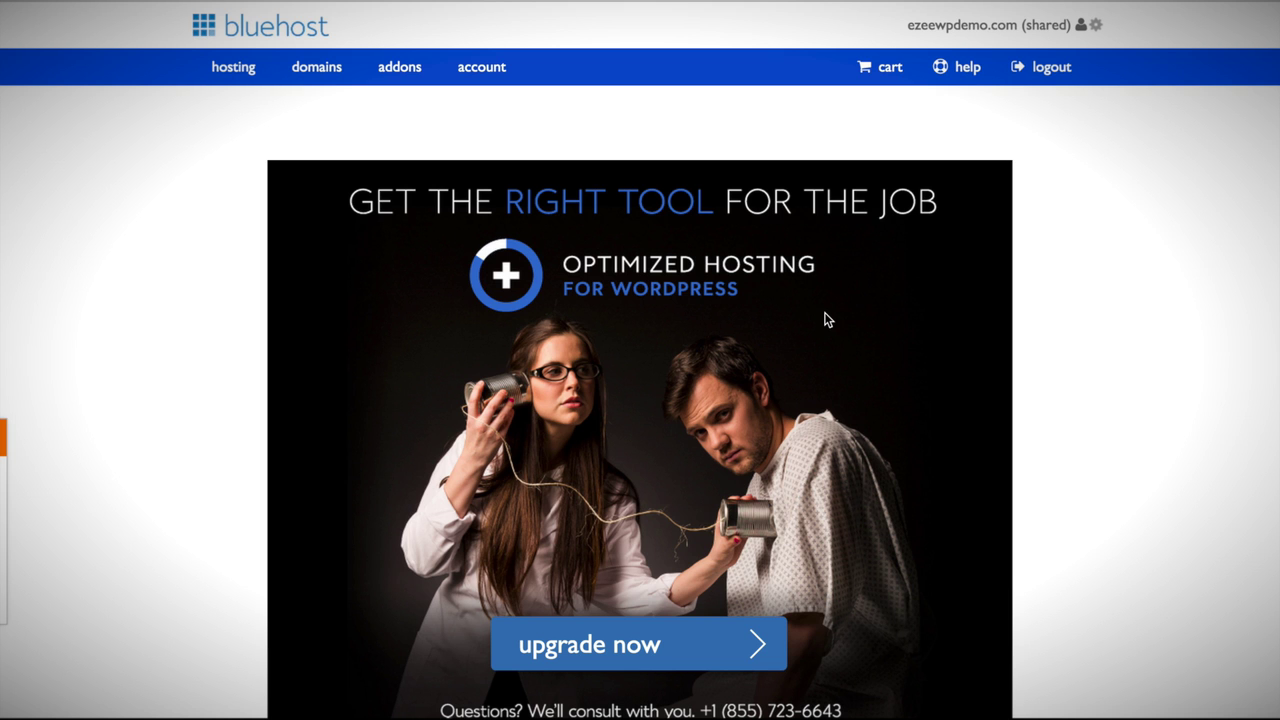
Step: Go to the hosting control panel and dismiss the "new tools for a new year" announcement
scroll(826, 318, "down", 4)
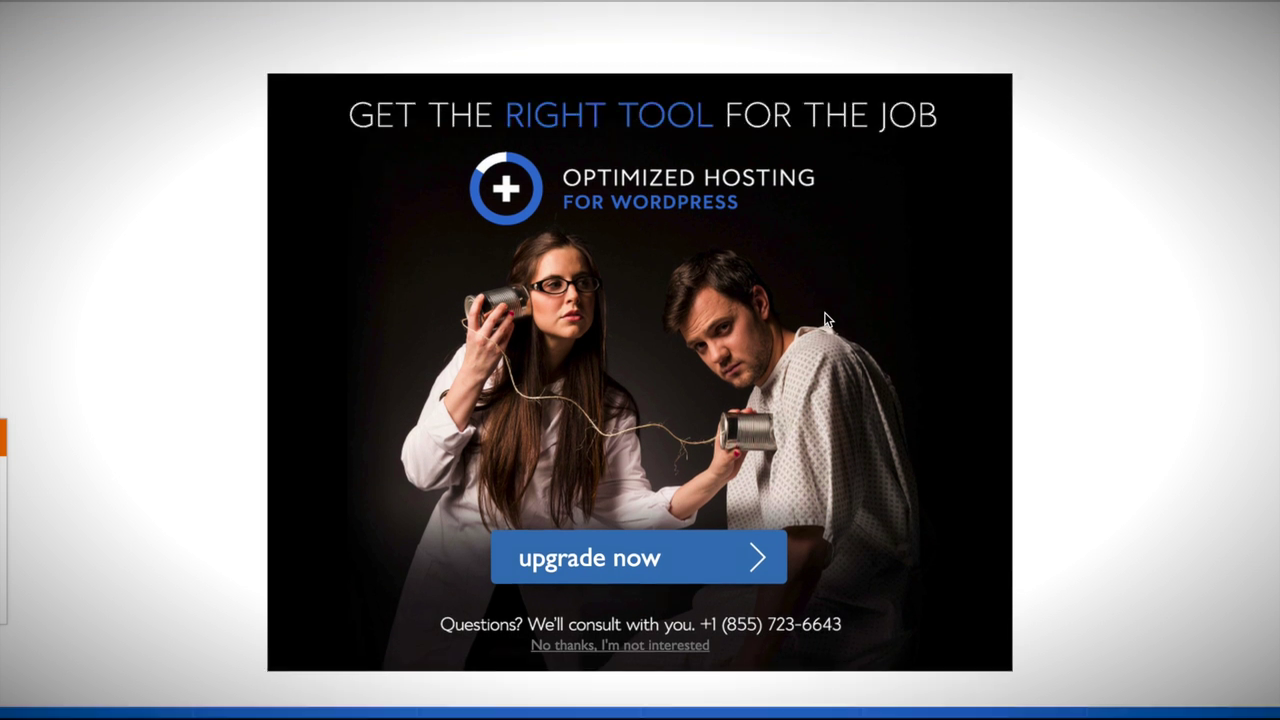
scroll(826, 318, "up", 4)
scroll(826, 318, "down", 1)
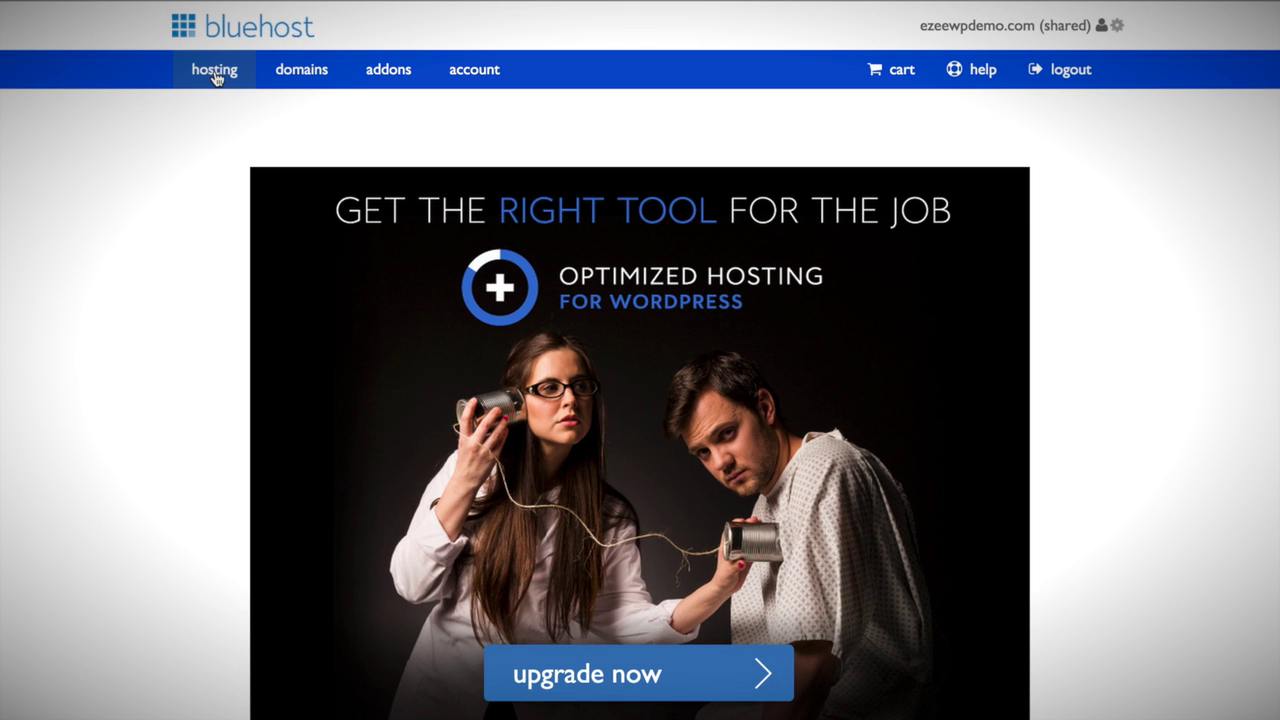
left_click(215, 72)
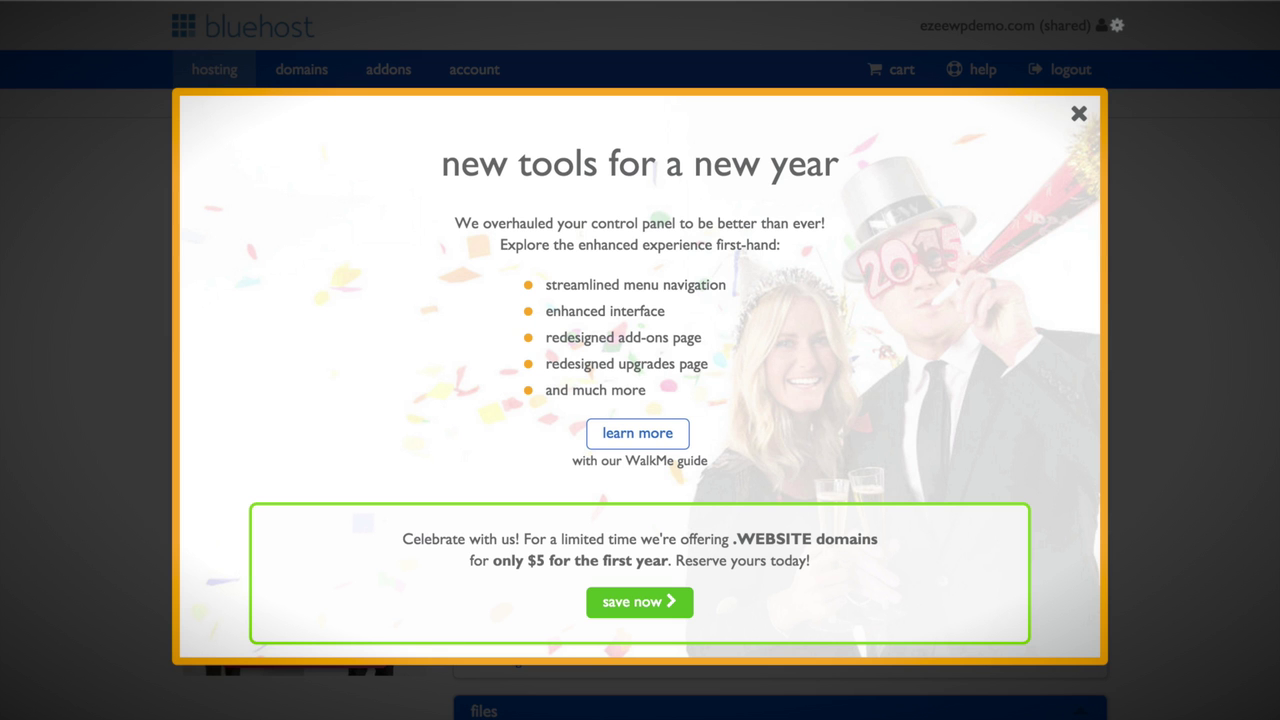
left_click(1079, 116)
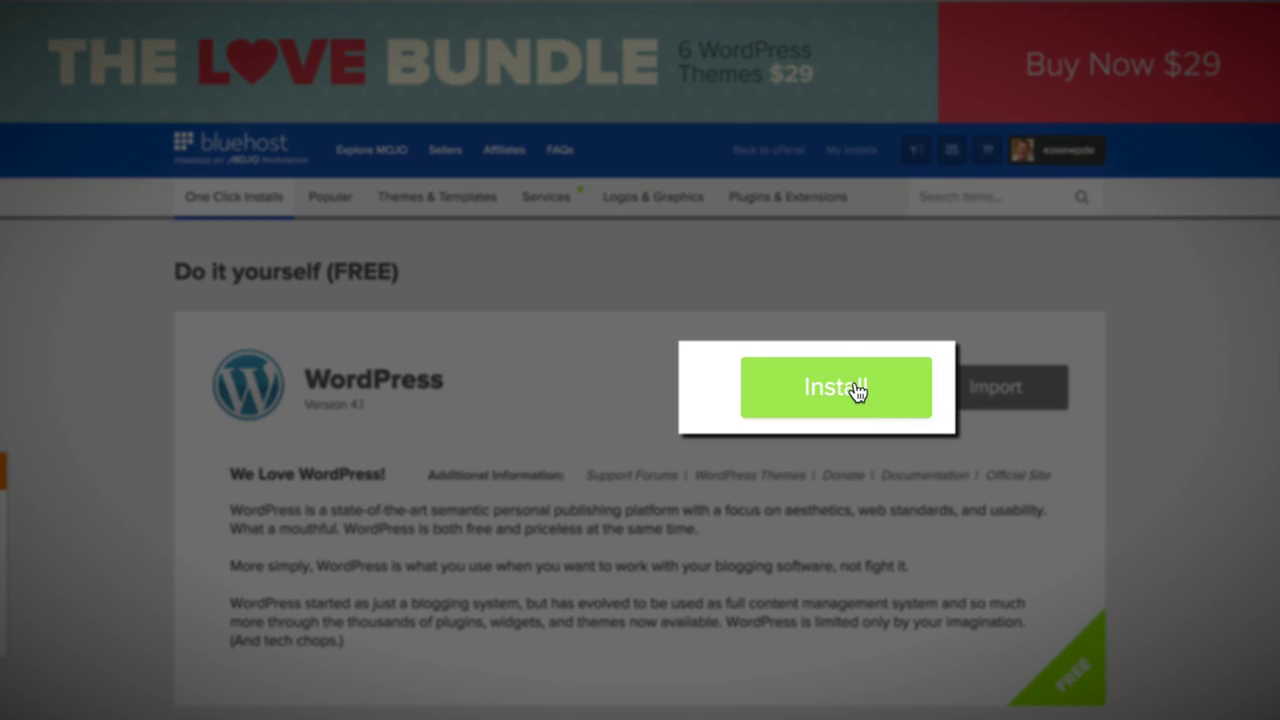
left_click(855, 391)
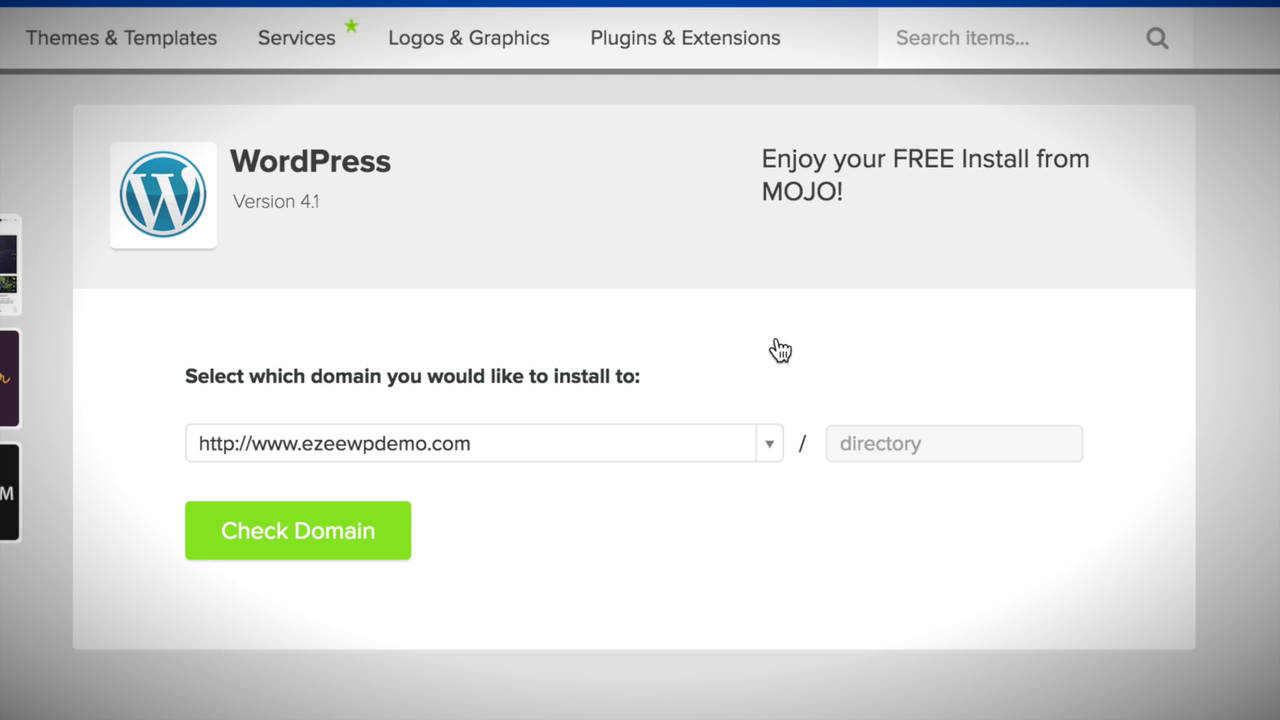
left_click(768, 445)
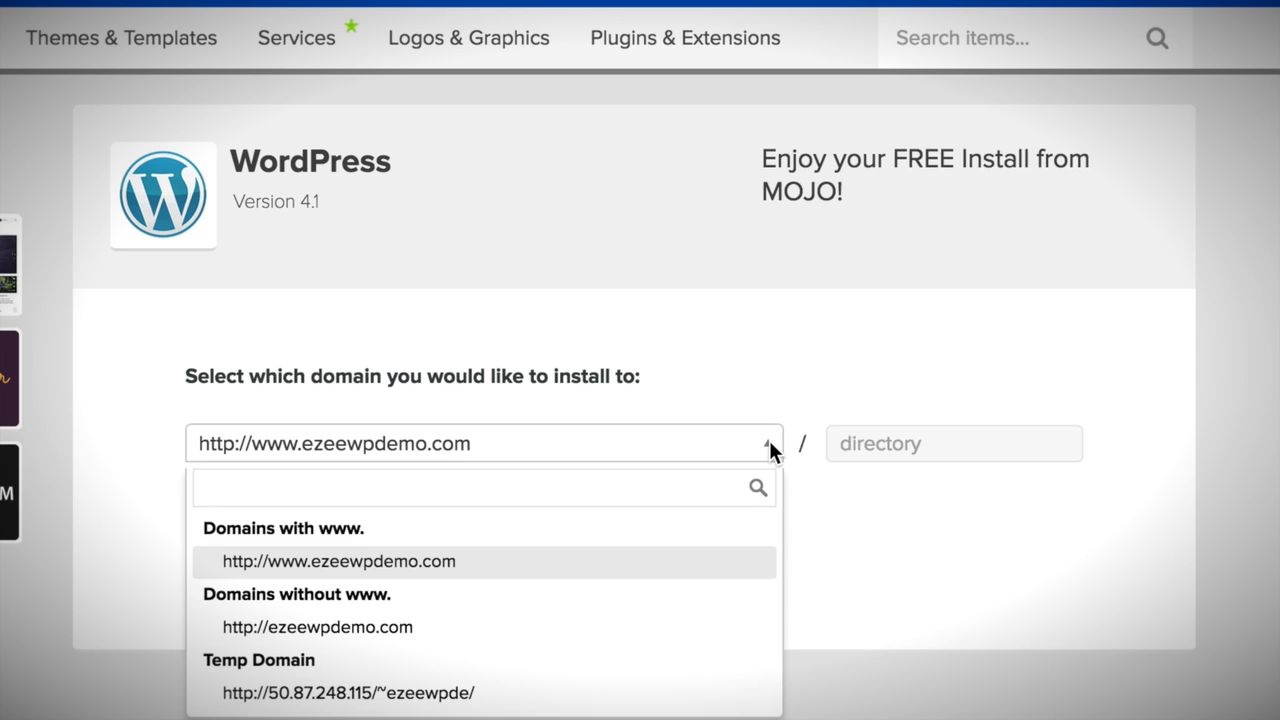
left_click(747, 391)
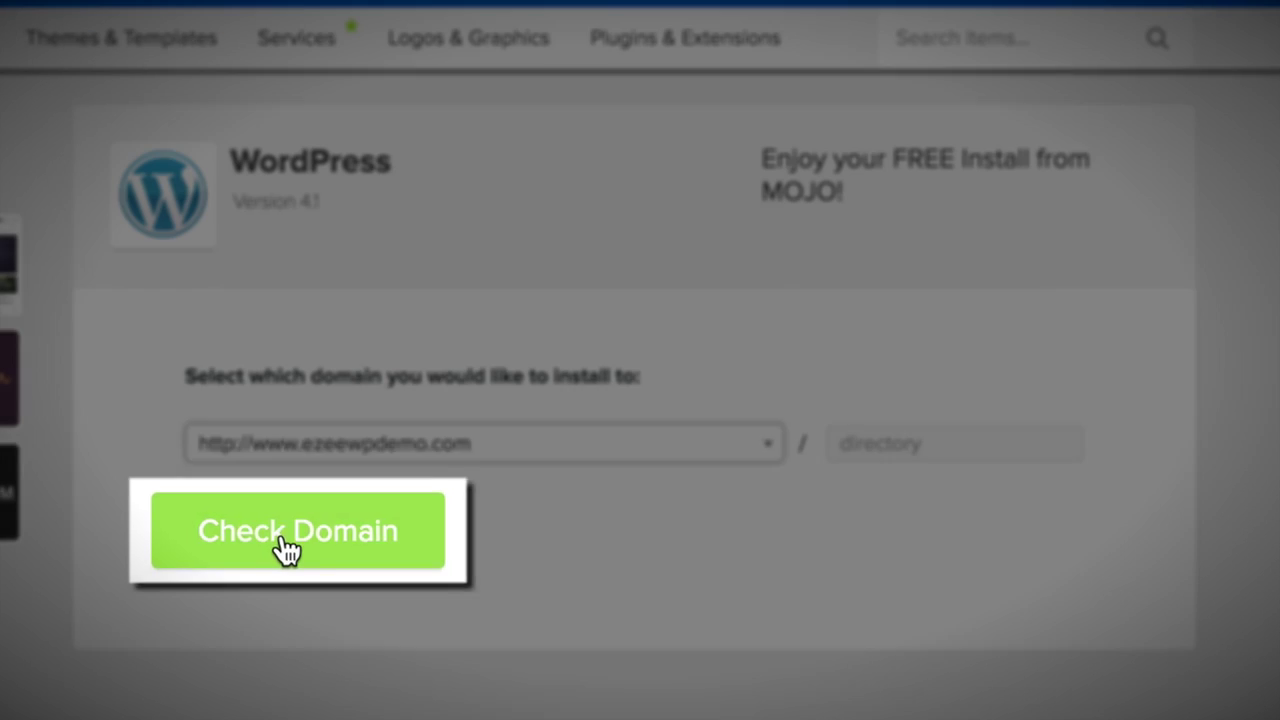
left_click(285, 540)
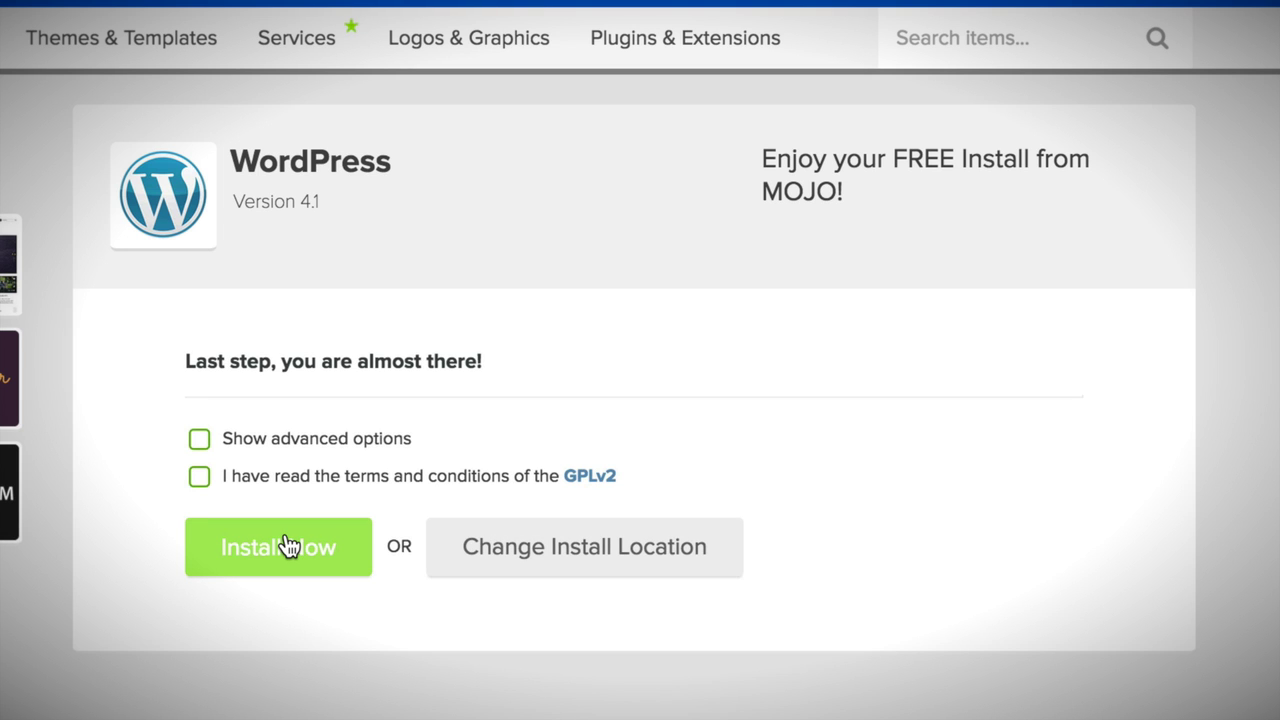
Step: Show the advanced install options and set the site name to "EzeeWPDemo.com"
left_click(207, 437)
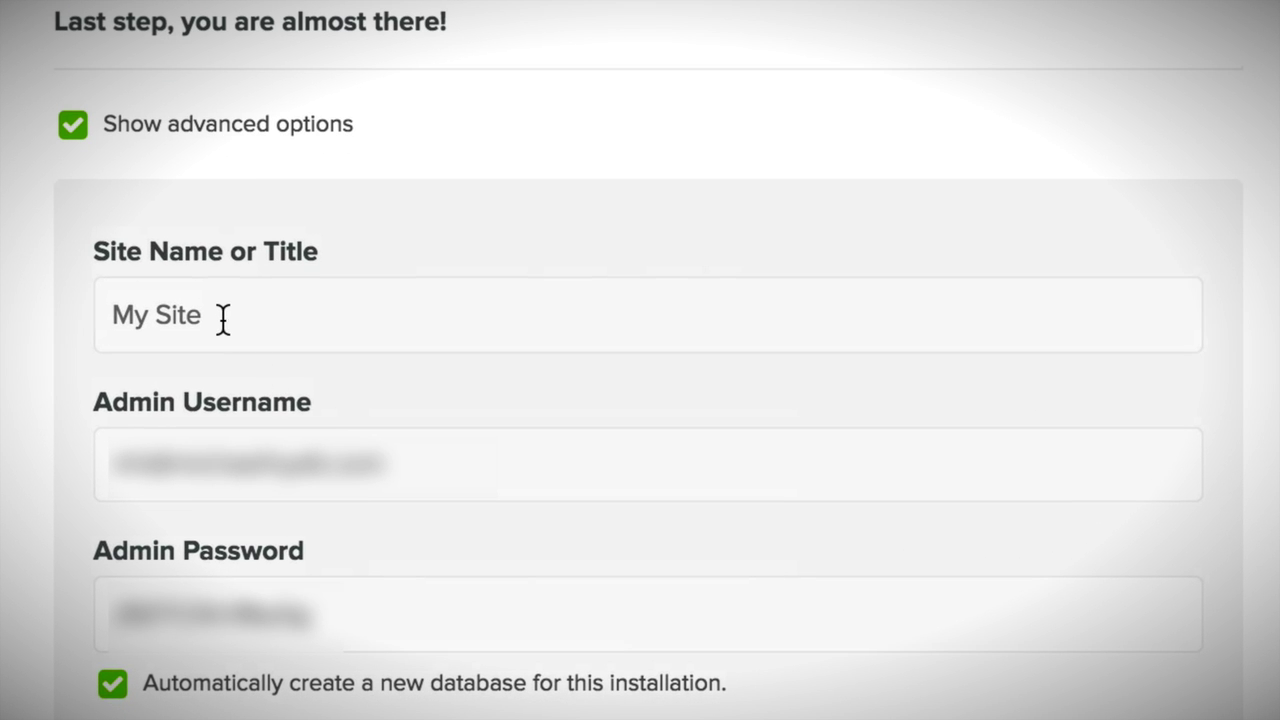
left_click(222, 318)
key("BackSpace")
key("BackSpace")
key("BackSpace")
key("BackSpace")
key("BackSpace")
key("BackSpace")
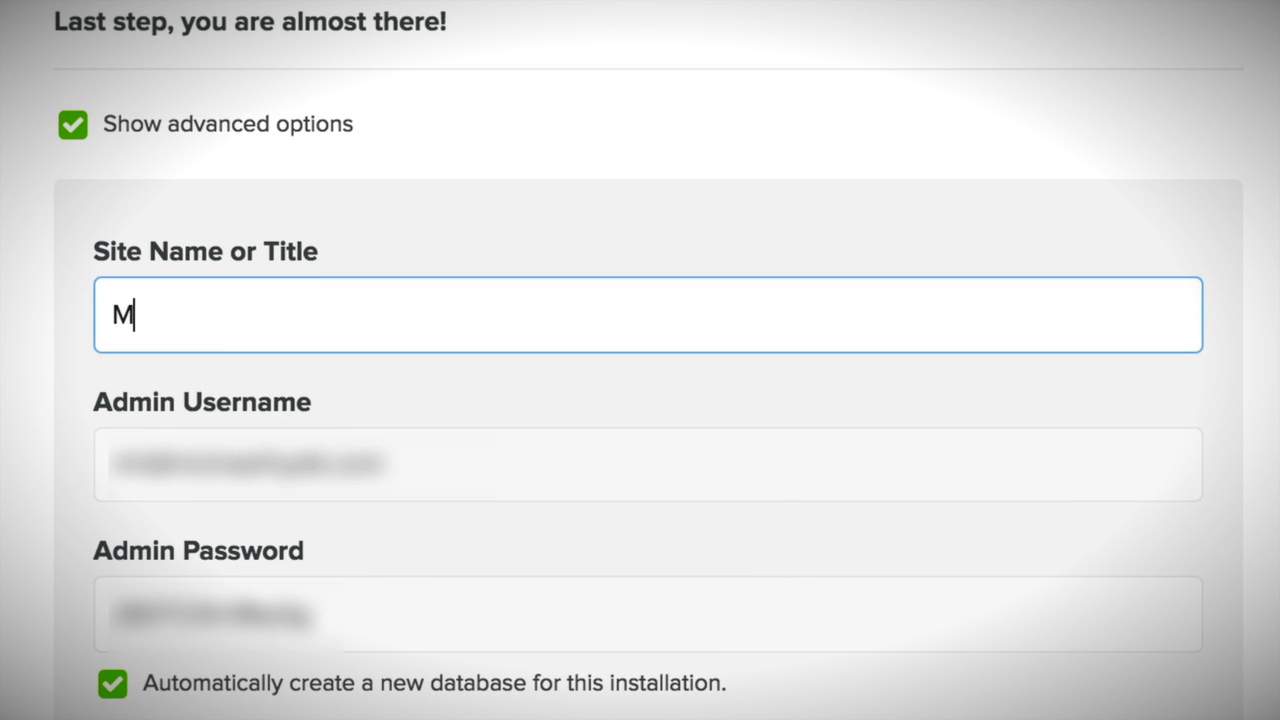
key("BackSpace")
type("EzeeWP")
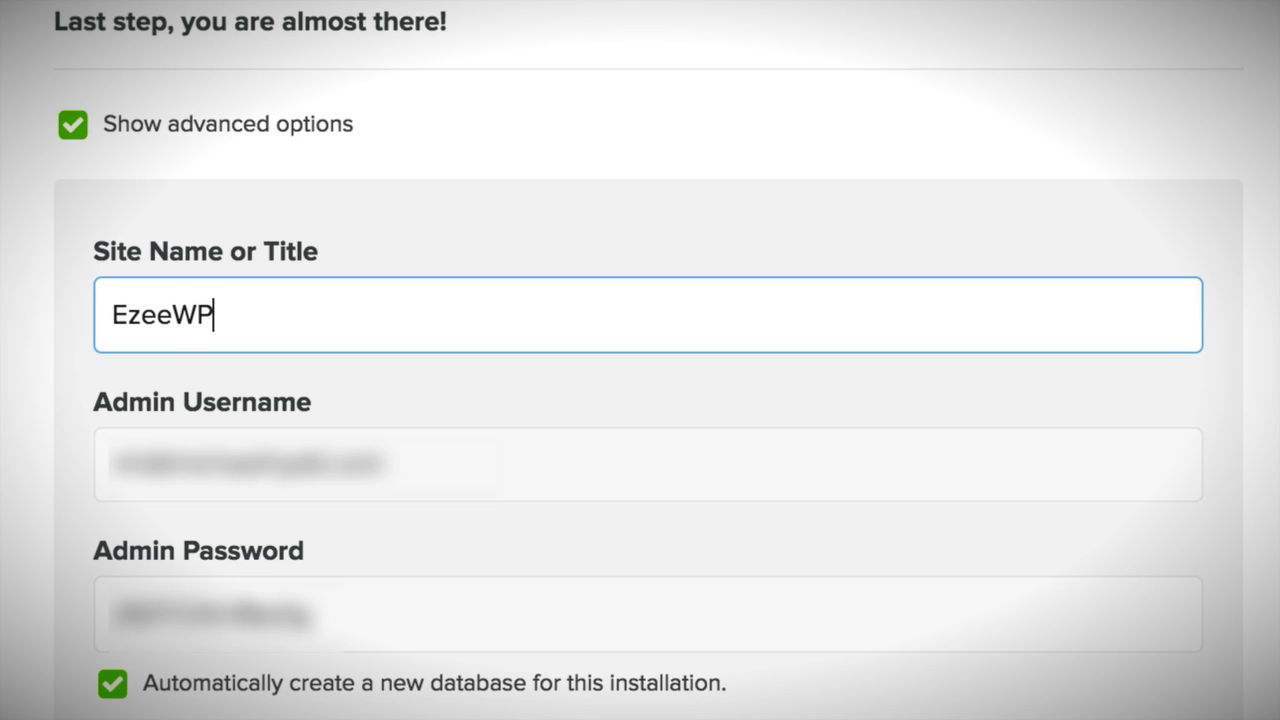
type("Demo")
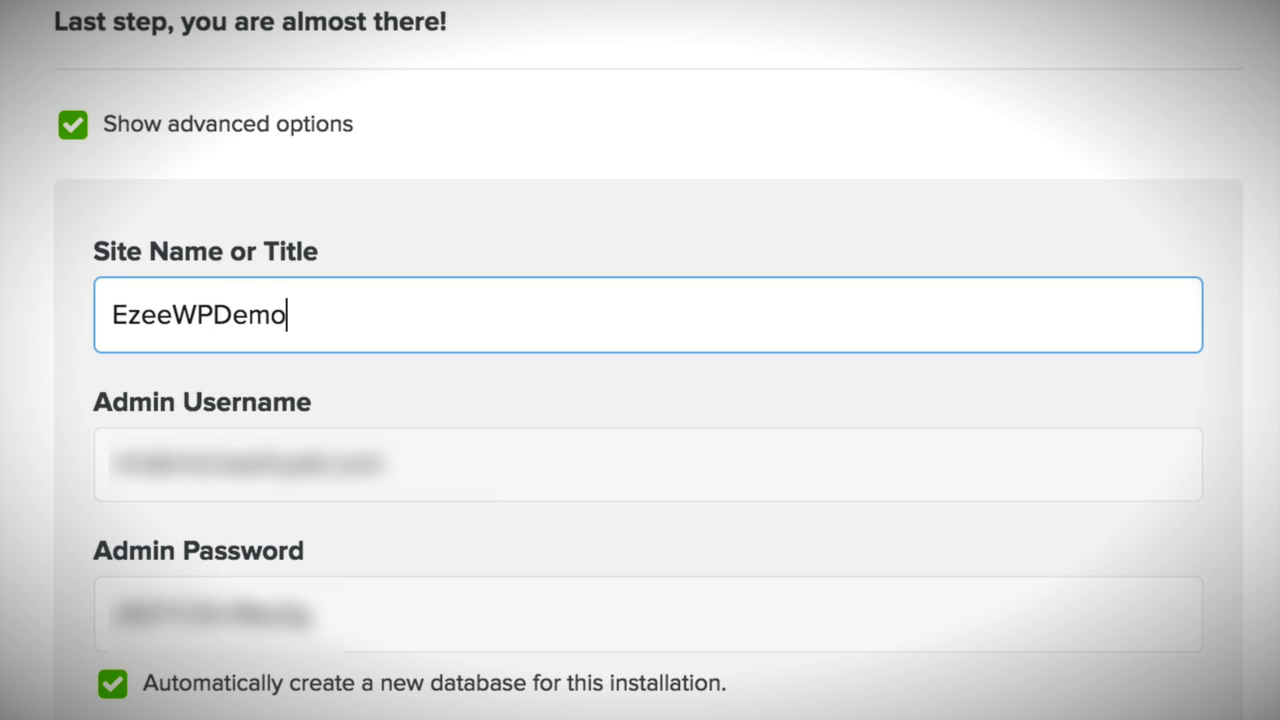
type(".com")
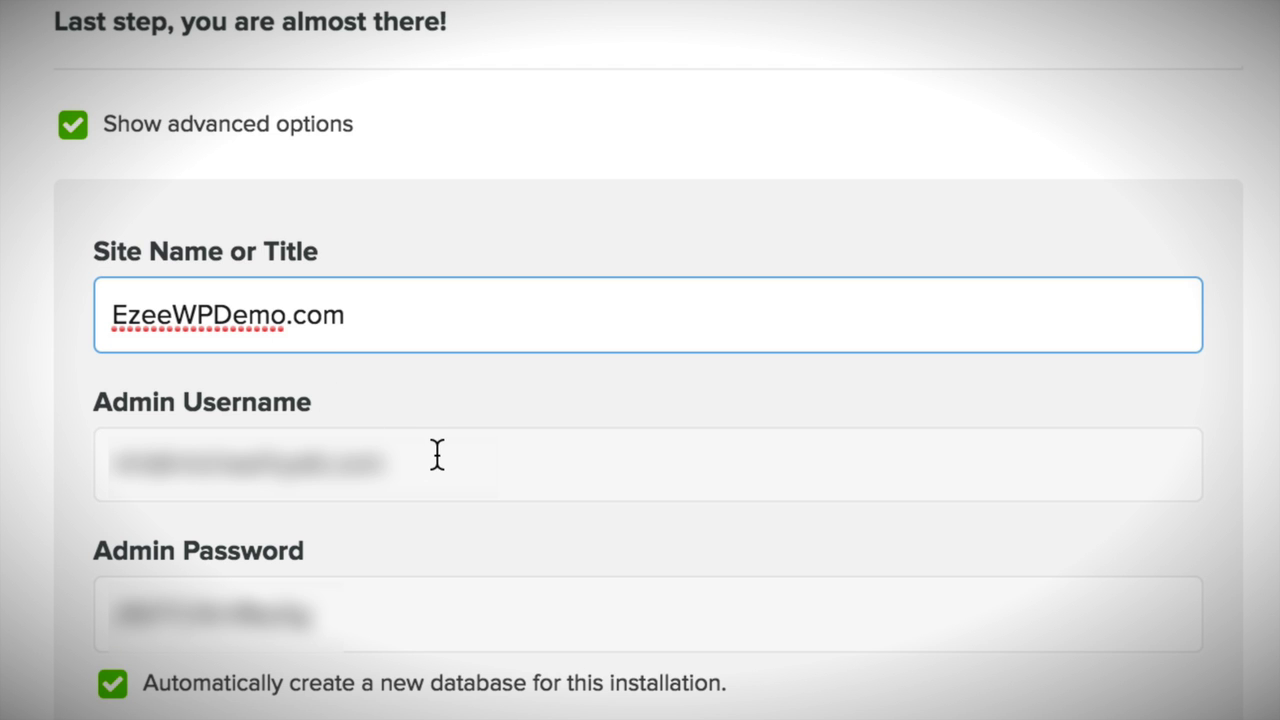
Step: Agree to the GPLv2 terms and conditions and select the generated admin password
scroll(437, 455, "down", 3)
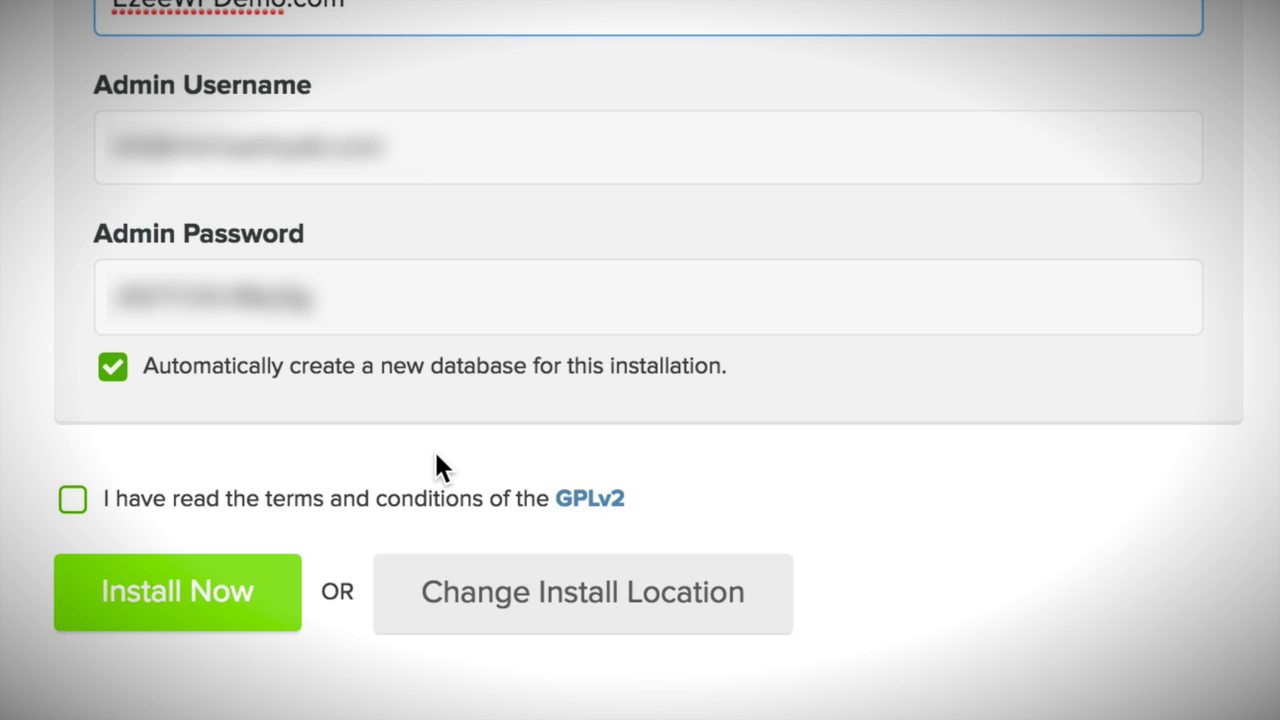
left_click(68, 496)
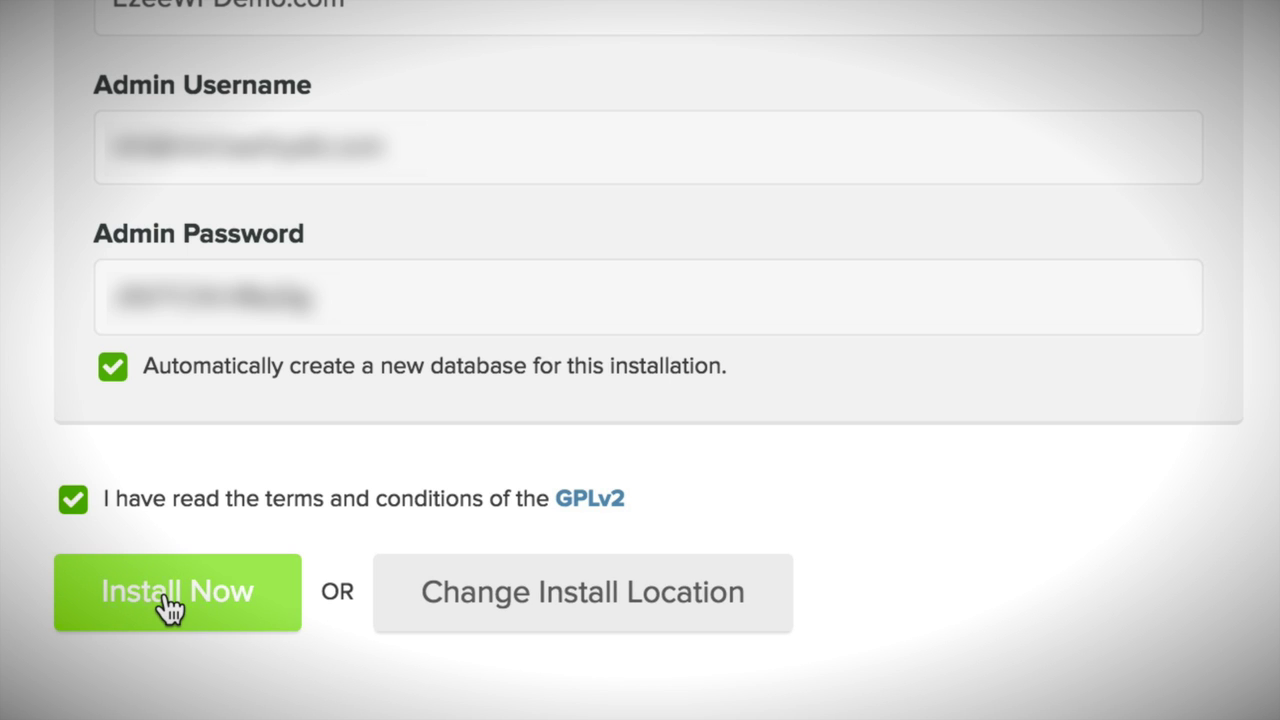
double_click(177, 297)
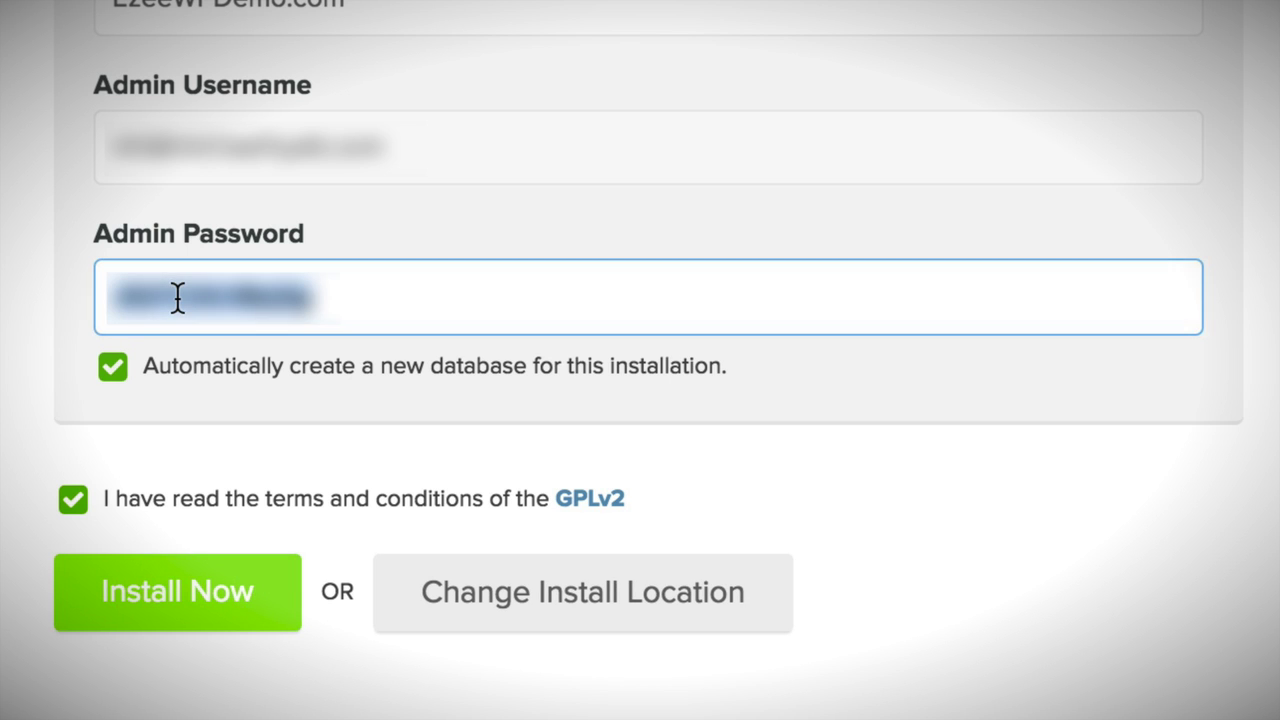
Step: Start the WordPress installation and close the theme offer without choosing a theme
left_click(216, 600)
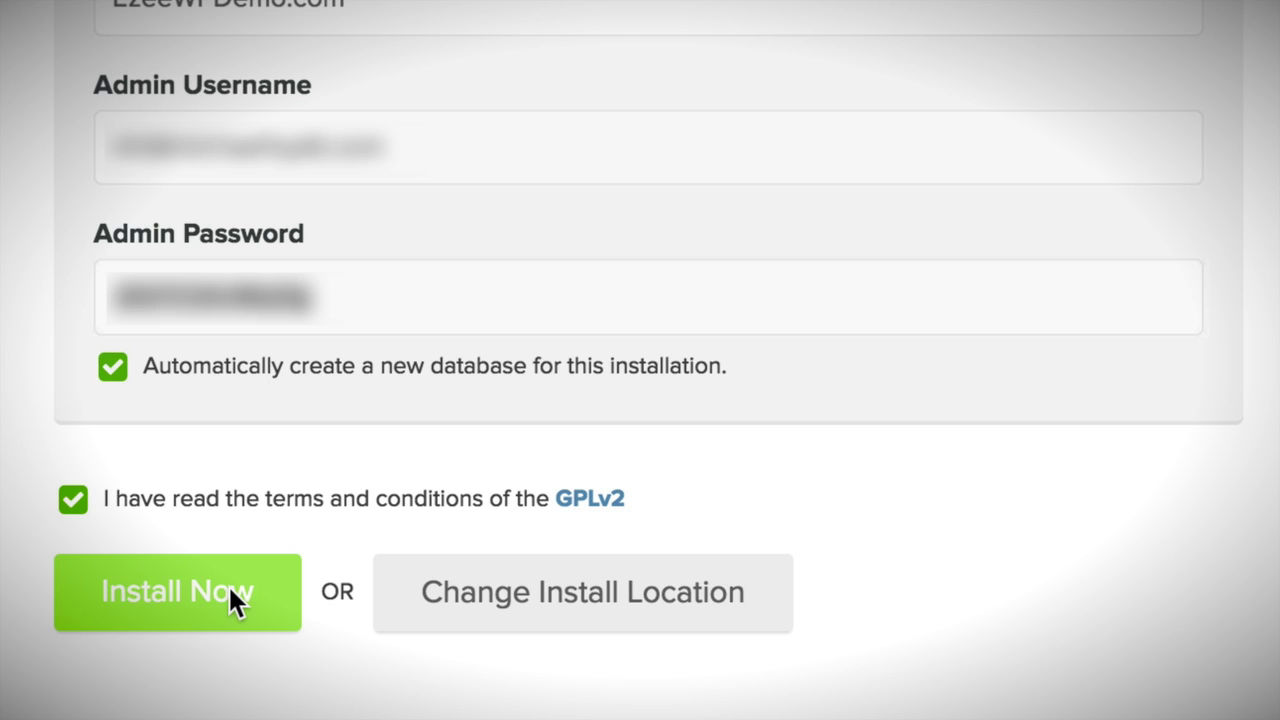
left_click(230, 590)
left_click(235, 600)
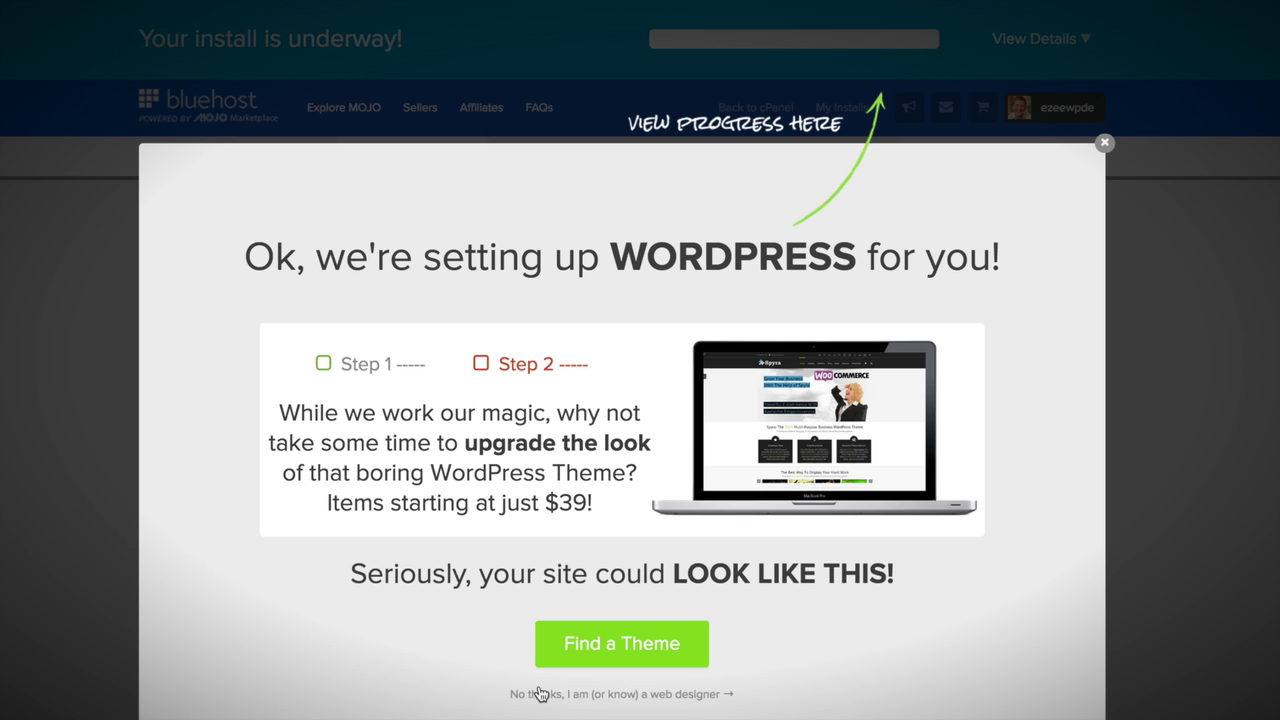
left_click(1105, 145)
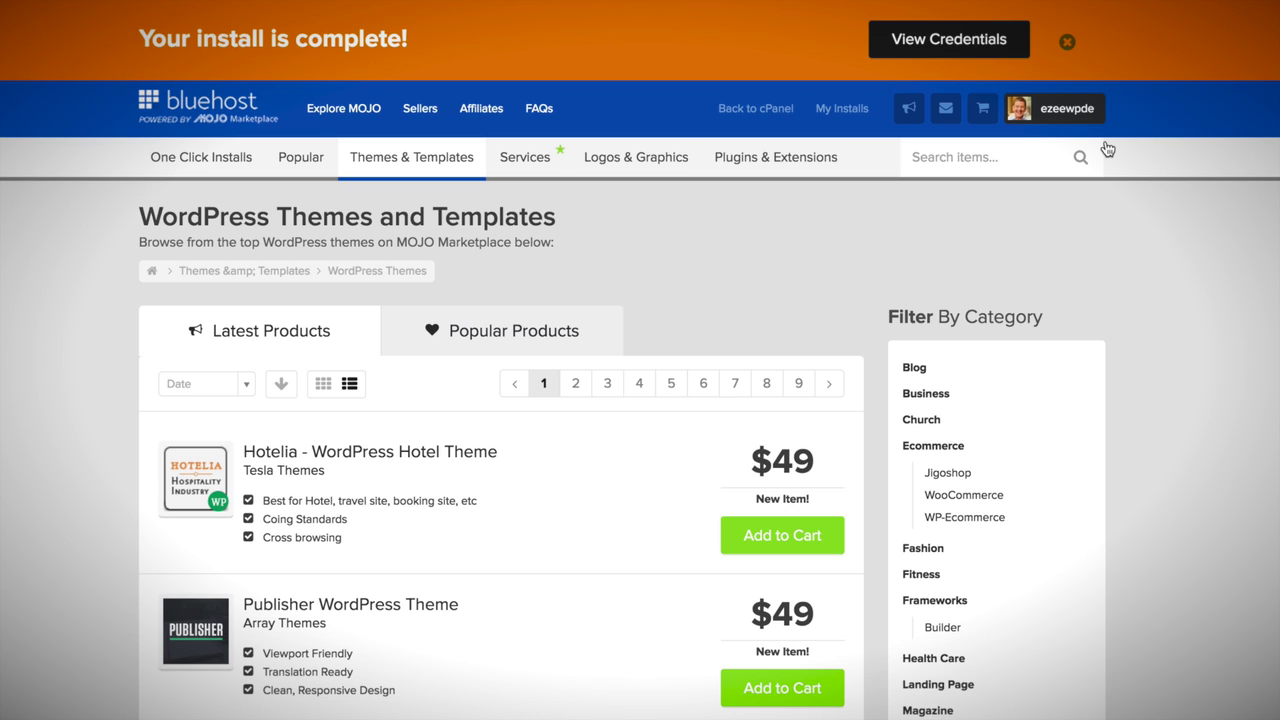
Step: Open the installation credentials from the finished WordPress install notification and try to select the admin password
left_click(949, 40)
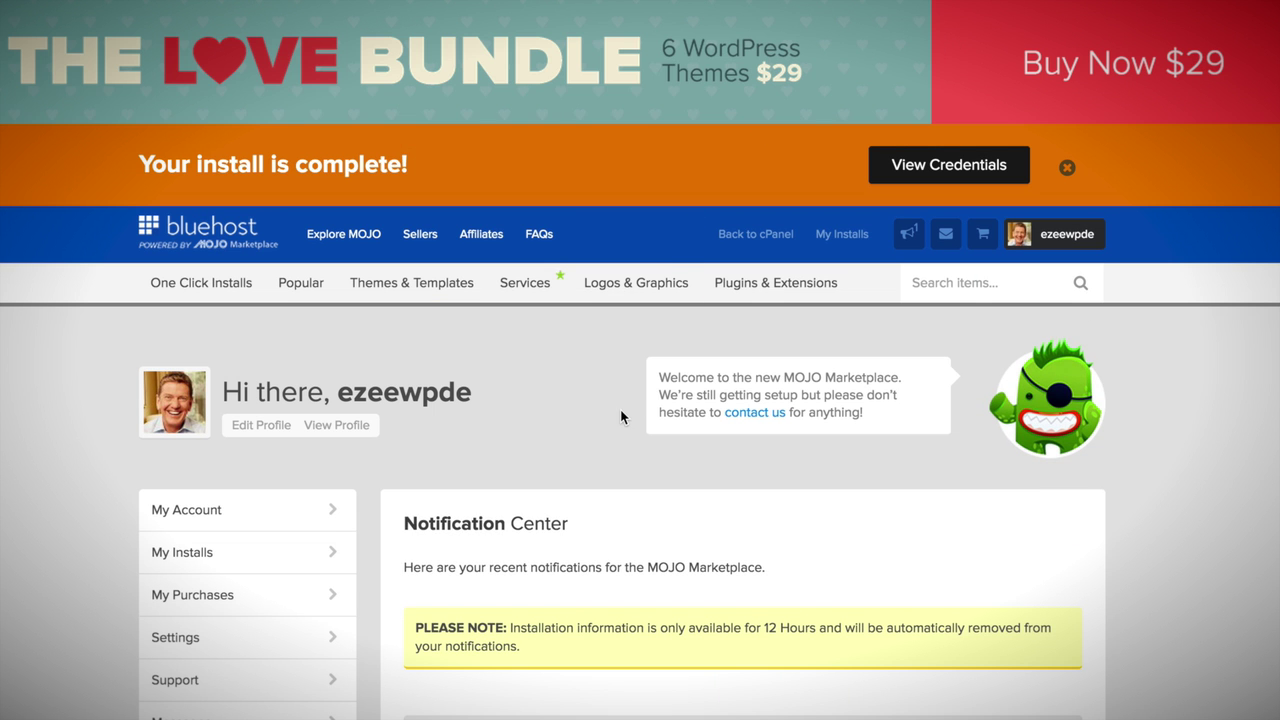
scroll(660, 508, "down", 3)
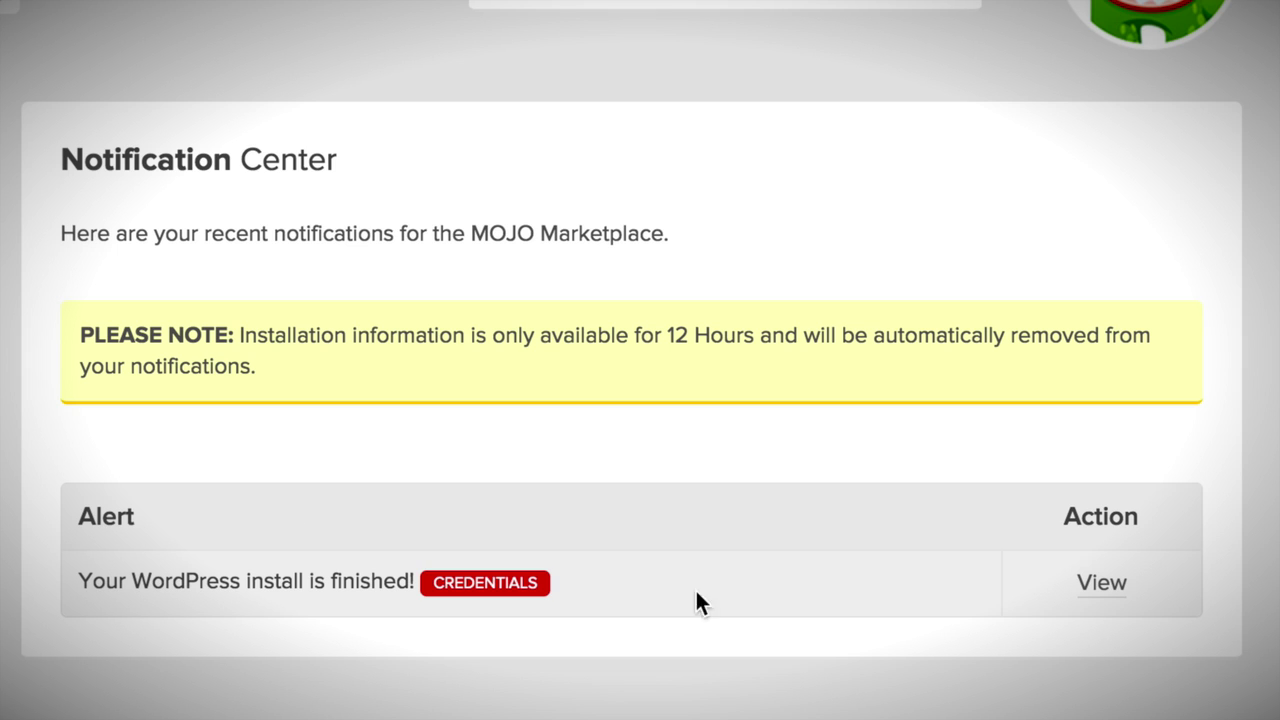
left_click(1102, 584)
scroll(1104, 592, "down", 5)
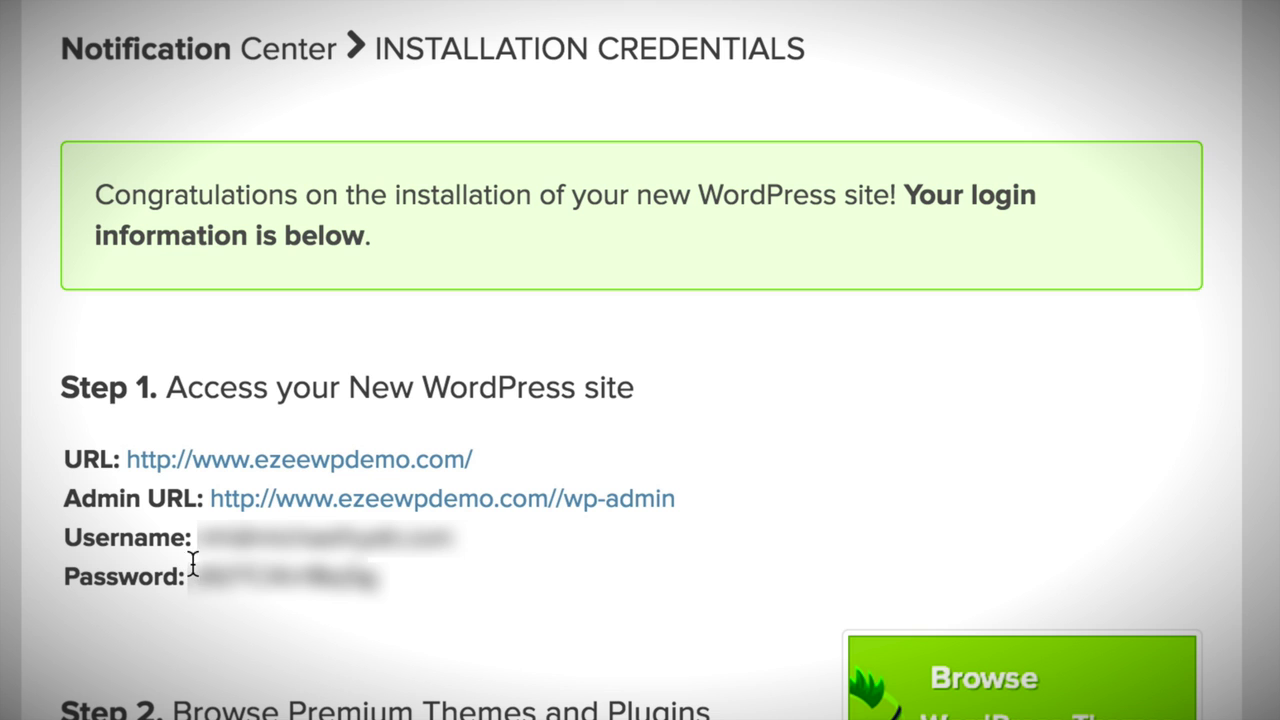
mouse_move(199, 575)
left_mouse_down()
mouse_move(400, 566)
mouse_move(189, 576)
left_mouse_up()
left_click(400, 569)
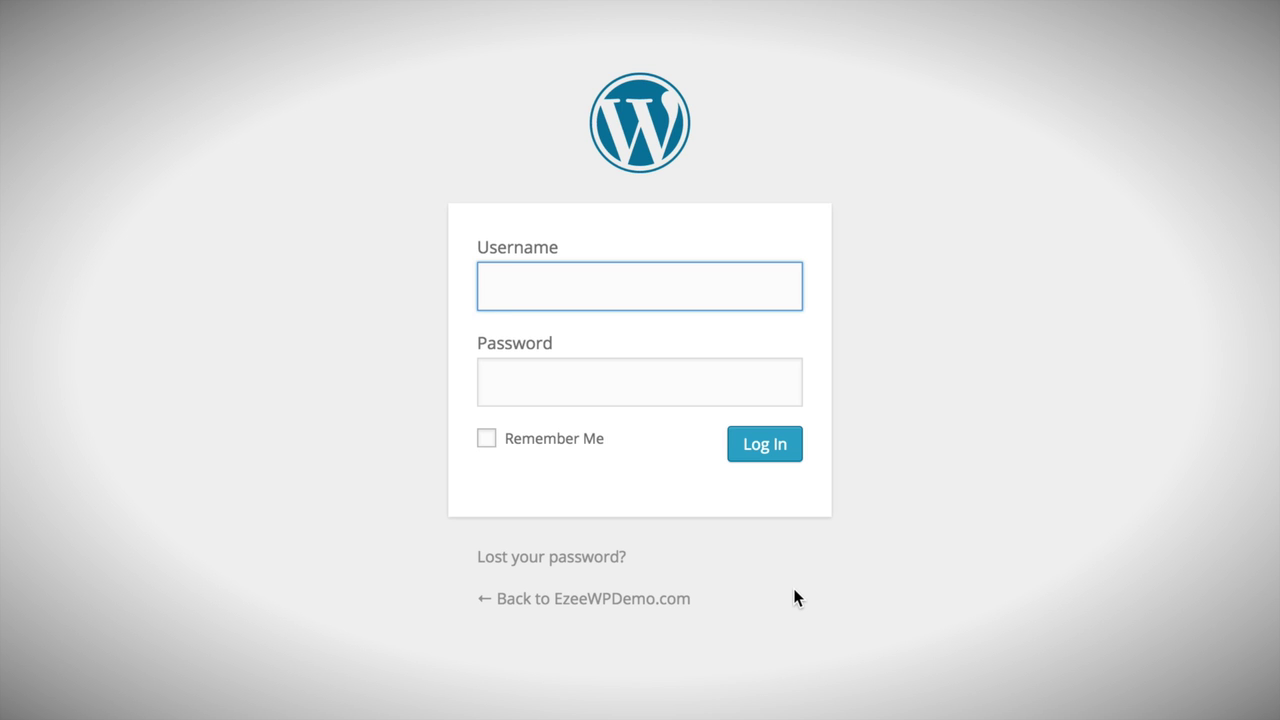
Step: Fill in the WordPress login with the admin's e-mail as username and the password copied from the installation credentials
type("mh")
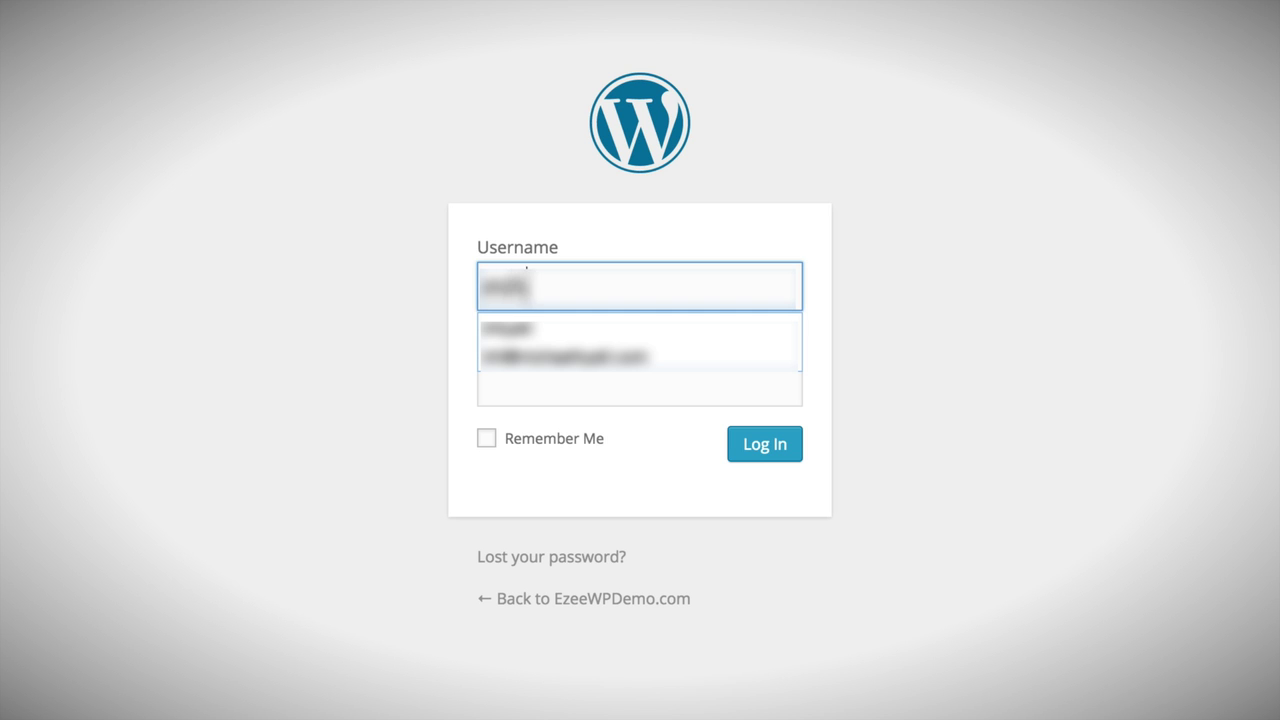
key("Down")
key("Down")
key("Return")
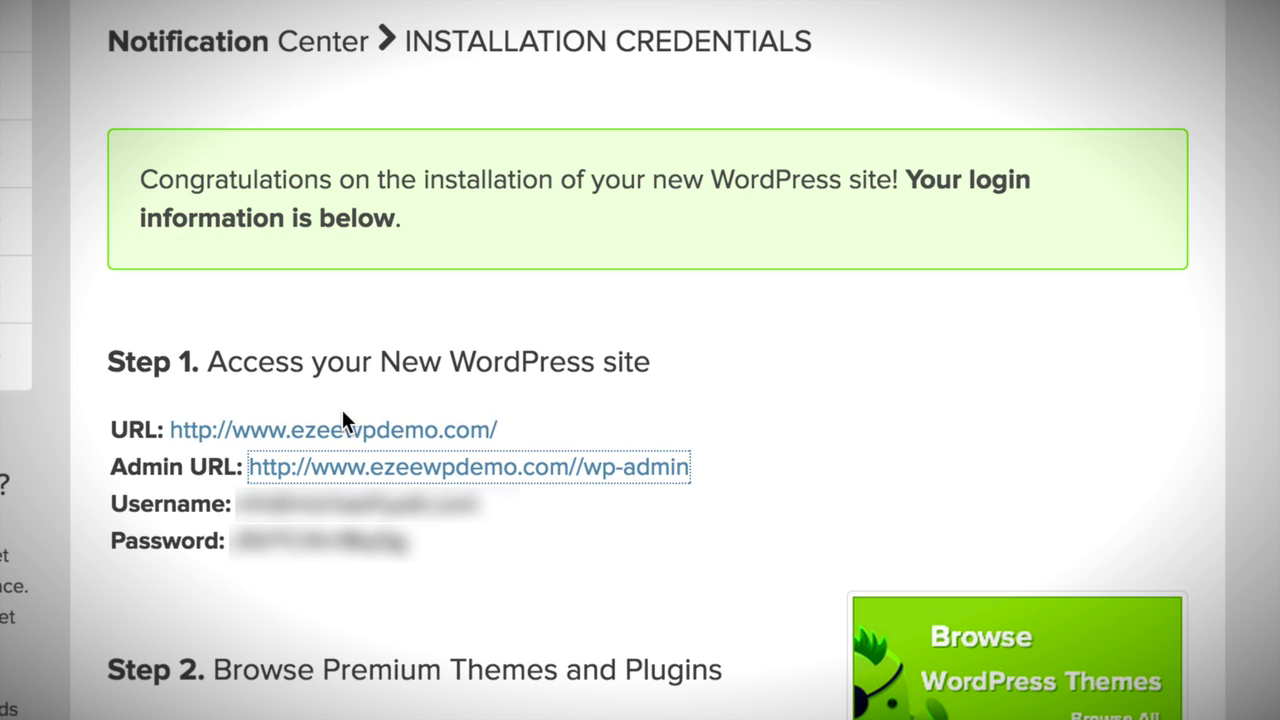
left_click_drag(231, 543, 416, 543)
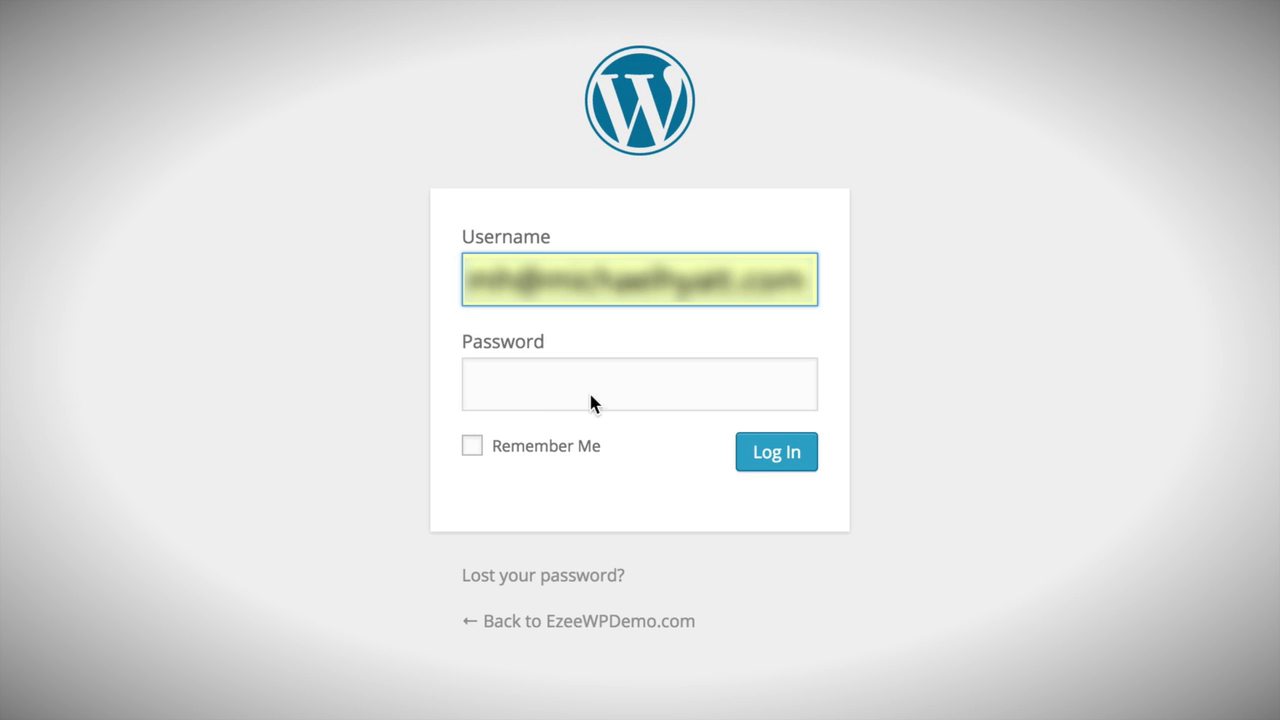
left_click(540, 394)
key("super+v")
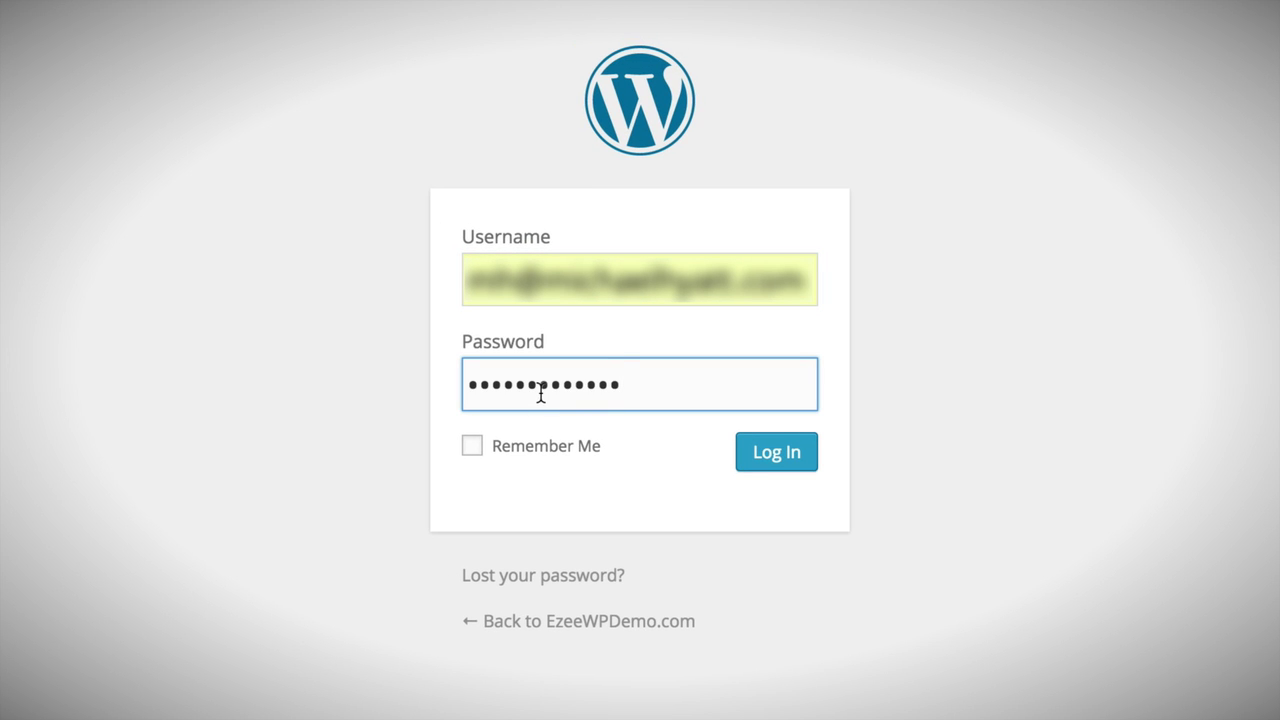
Step: Log in to WordPress with Remember Me enabled and save the new login in the 1Password Primary Vault
left_click(472, 447)
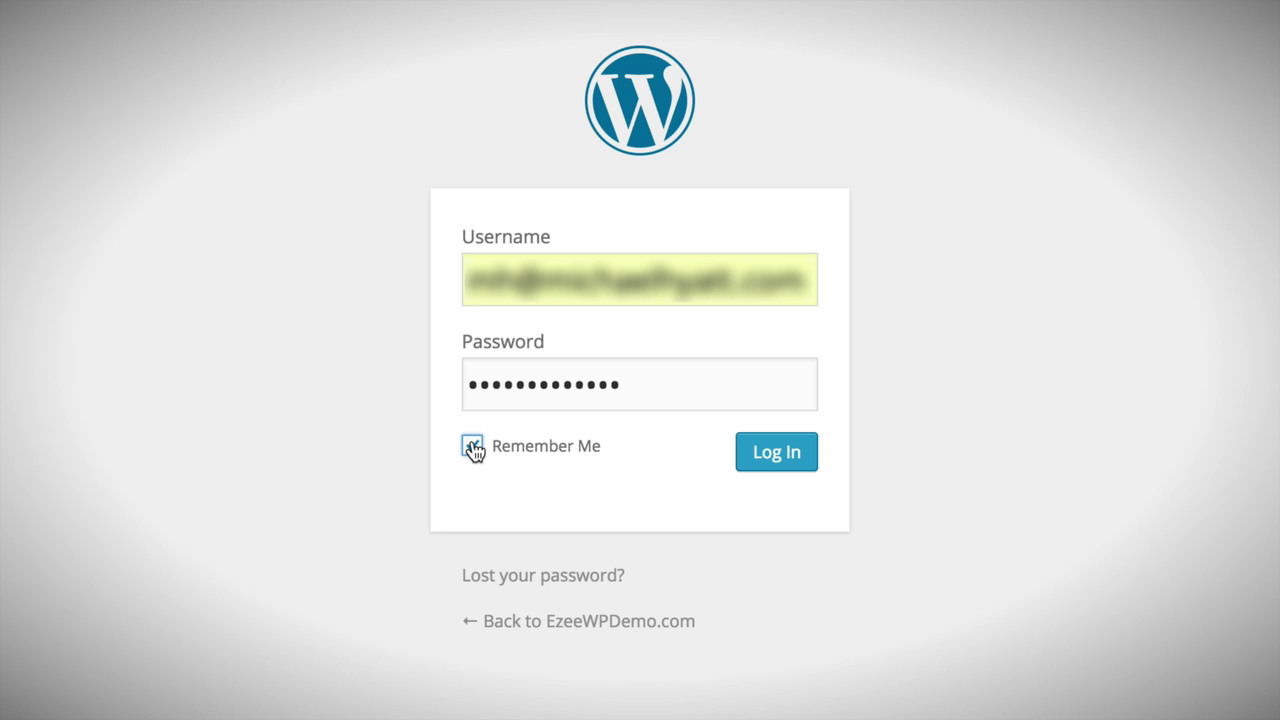
left_click(796, 453)
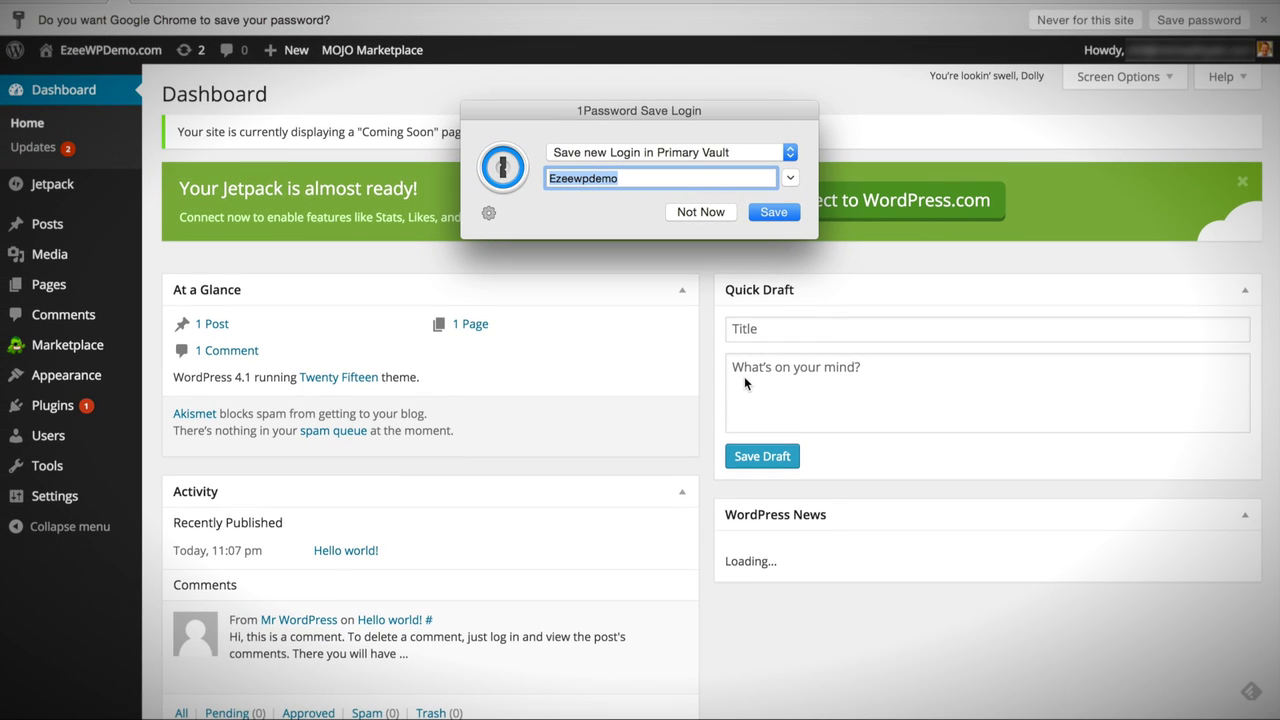
left_click(767, 213)
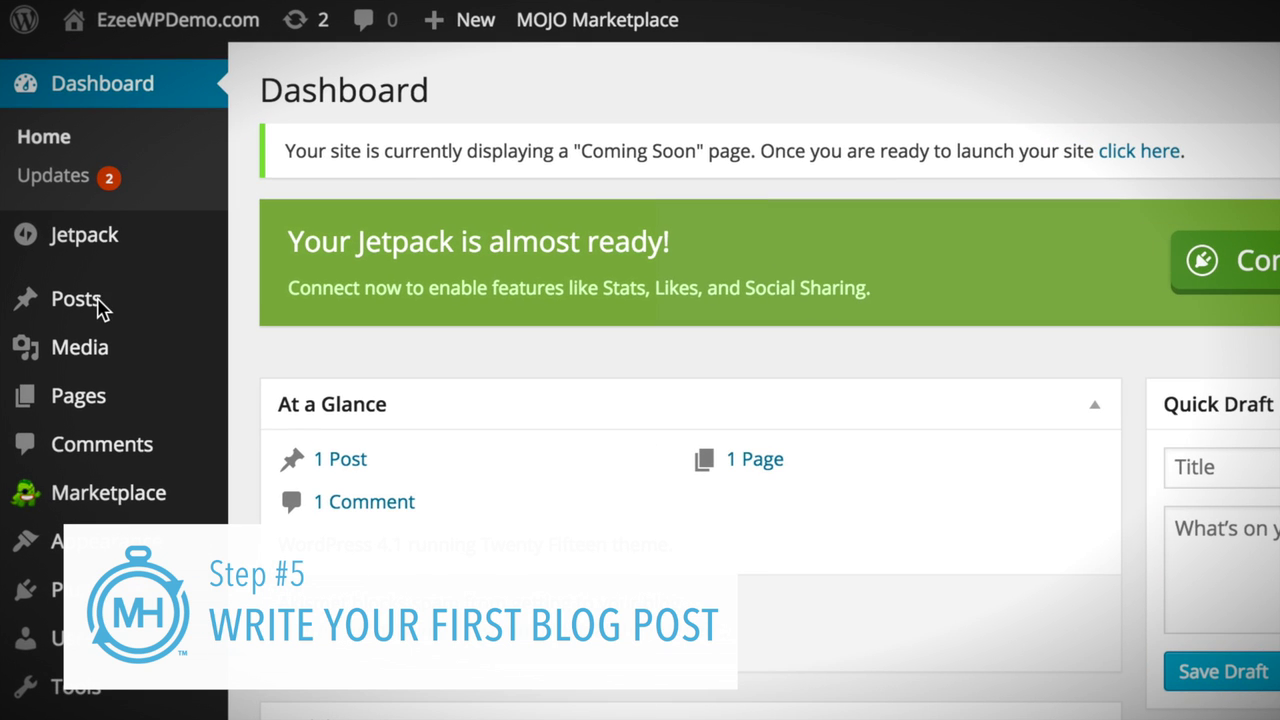
Step: Start a new post, dismiss the distraction-free writing tip and title the post "Welcome to My Blog"
mouse_move(88, 304)
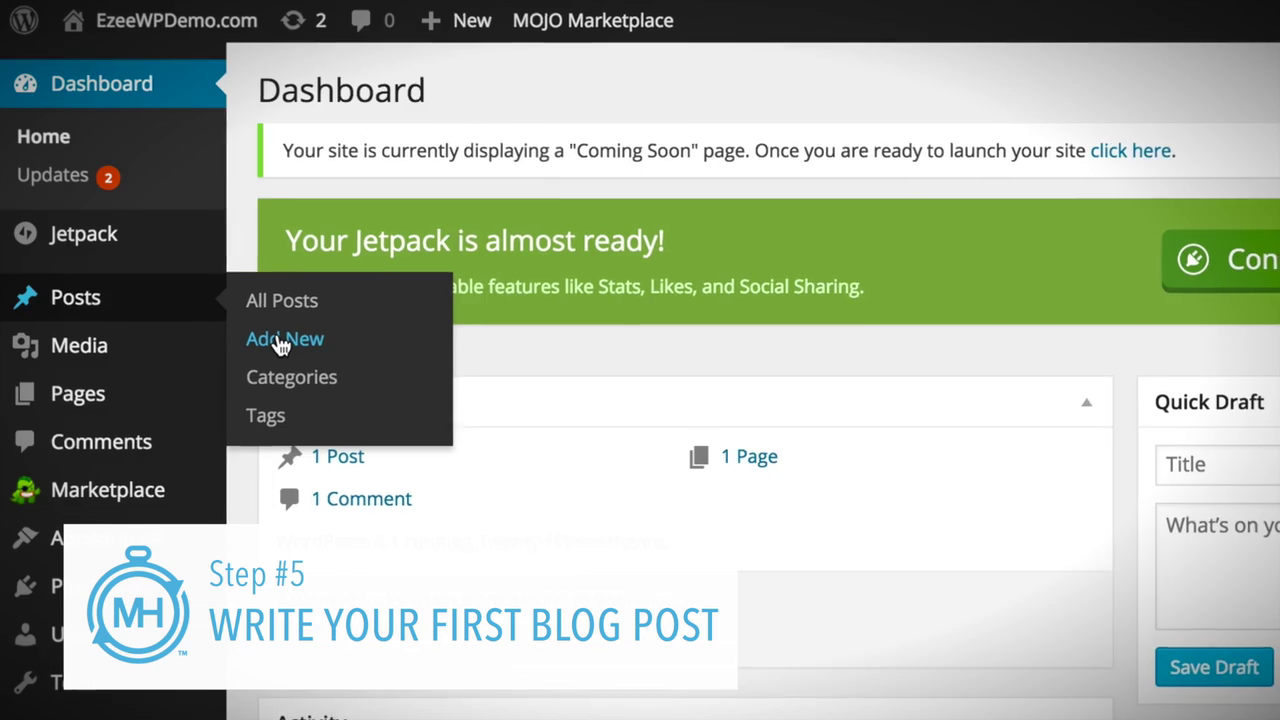
left_click(282, 340)
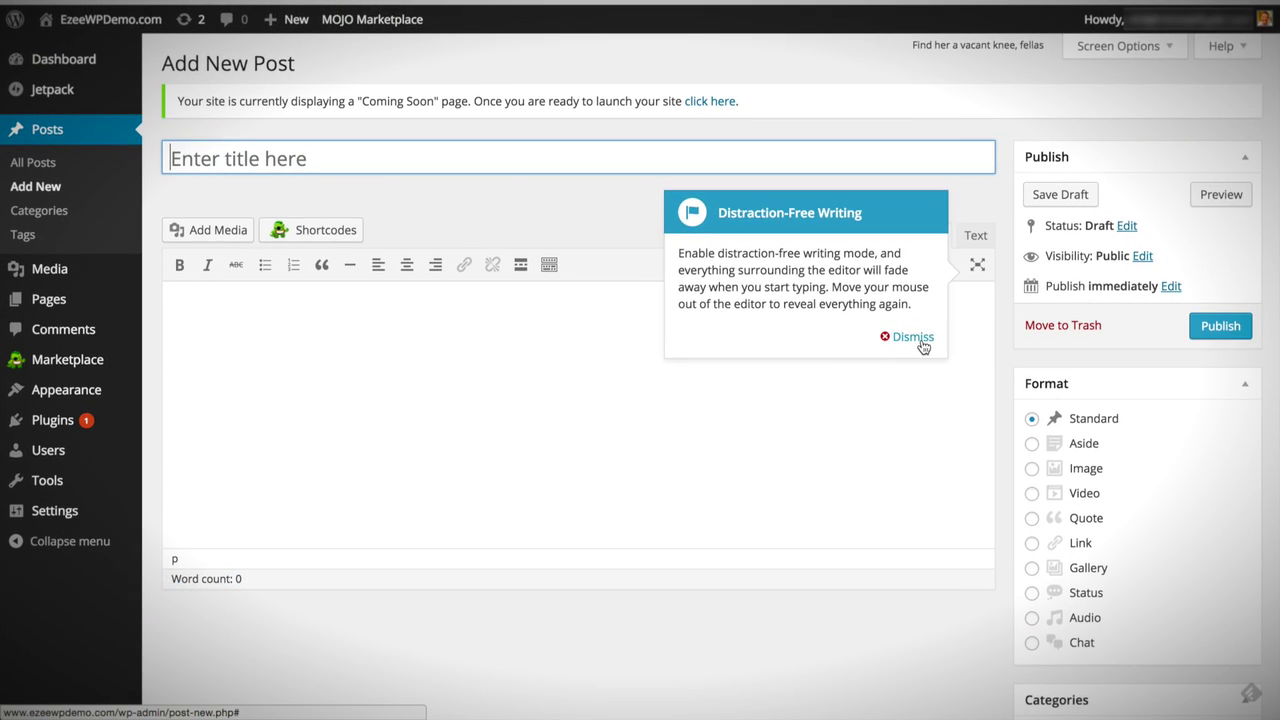
left_click(922, 345)
left_click(280, 156)
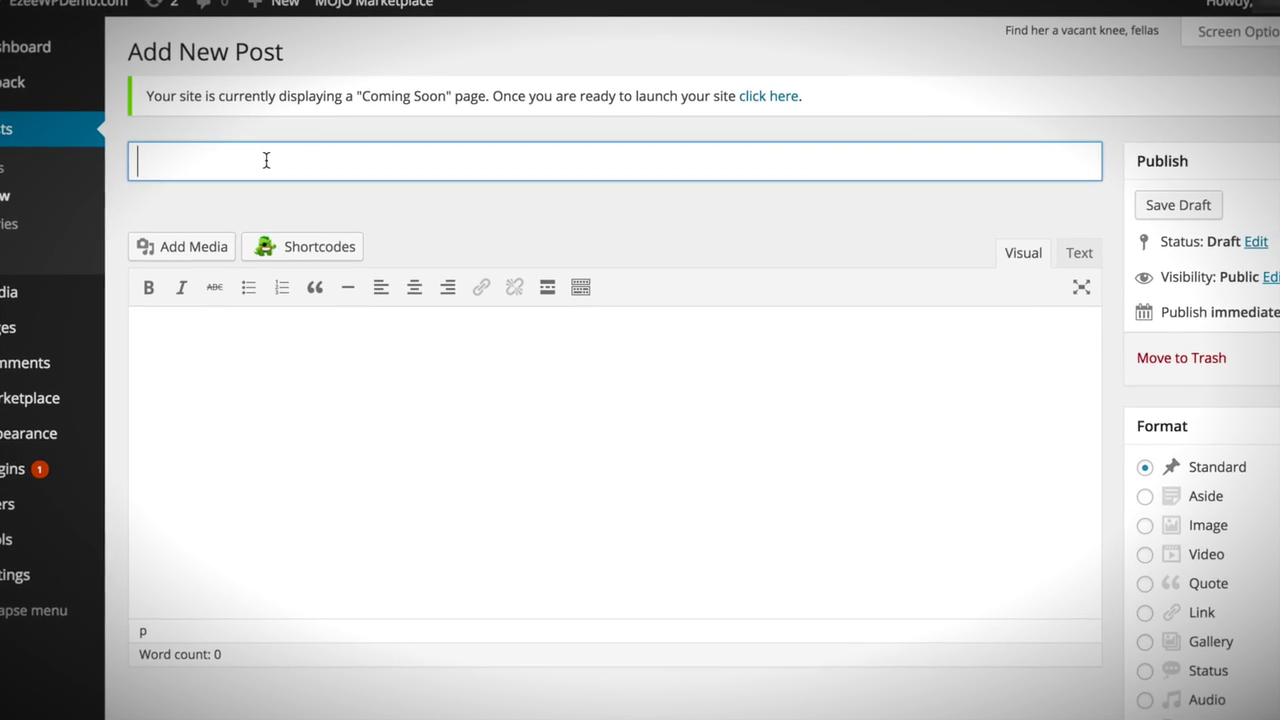
type("Welc")
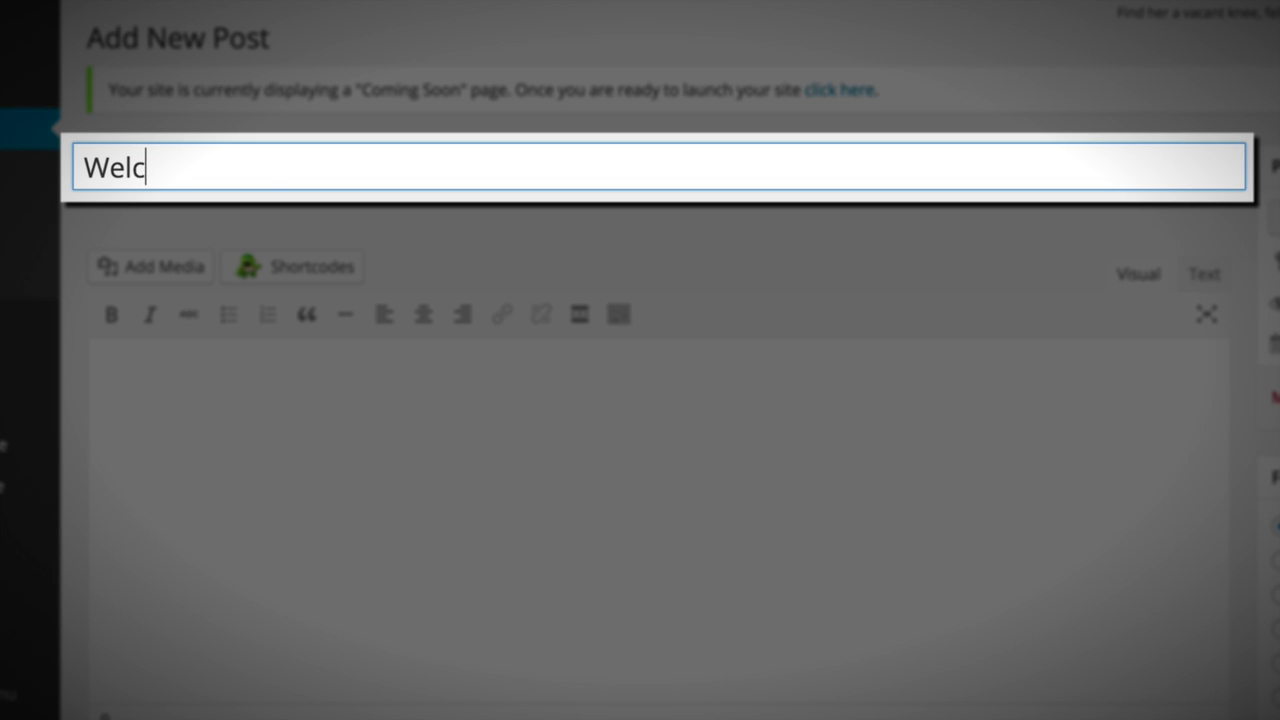
type("ome to My B")
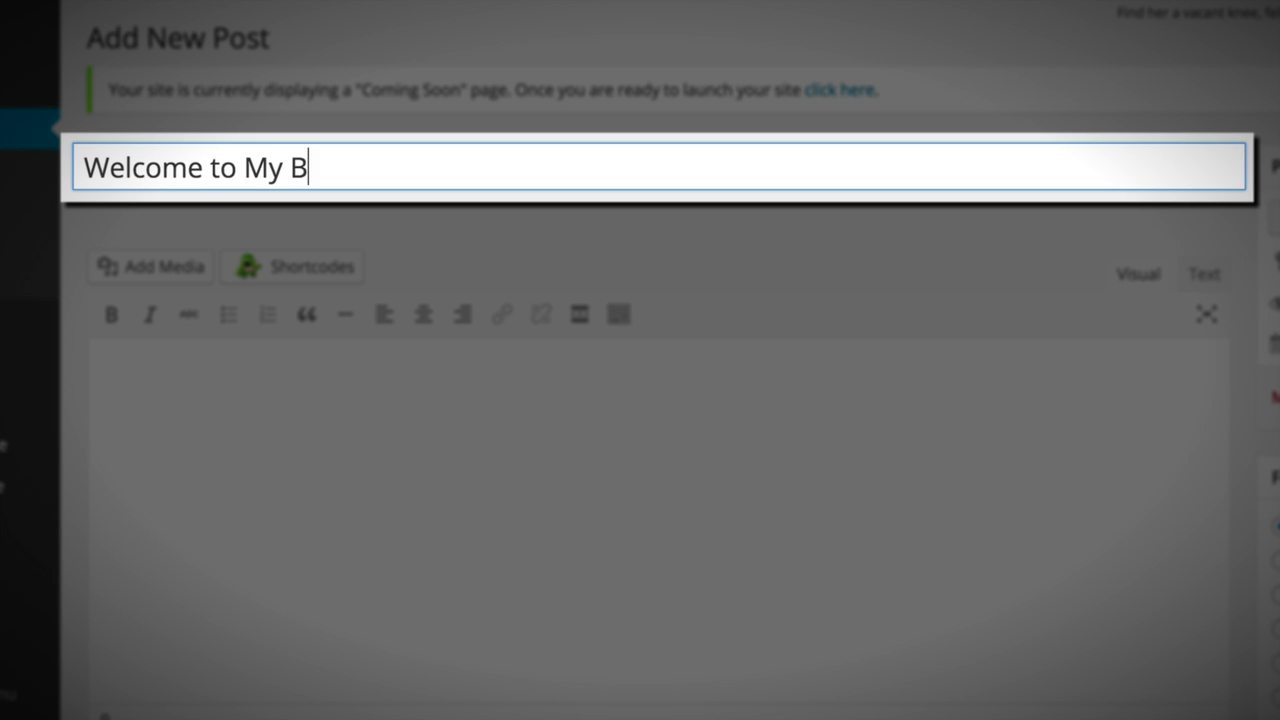
type("log")
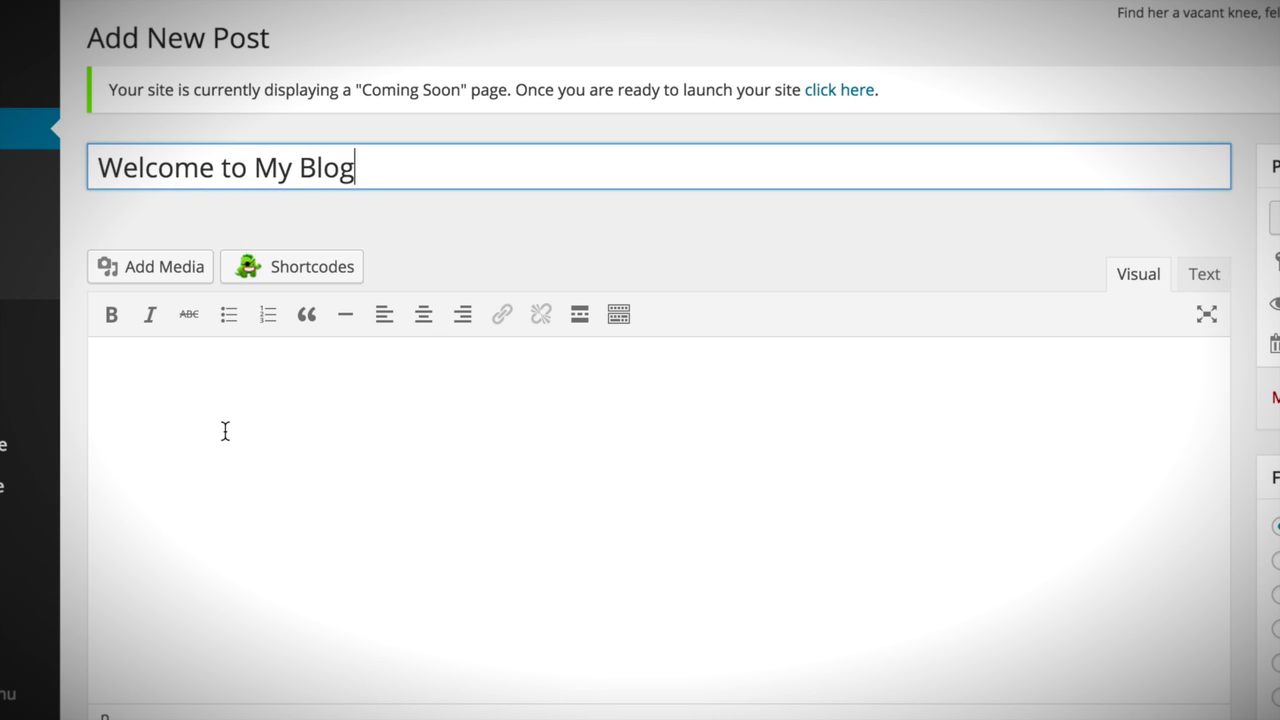
Step: Insert the prepared welcome text into the post body with the "~fp" snippet and publish the post
left_click(224, 432)
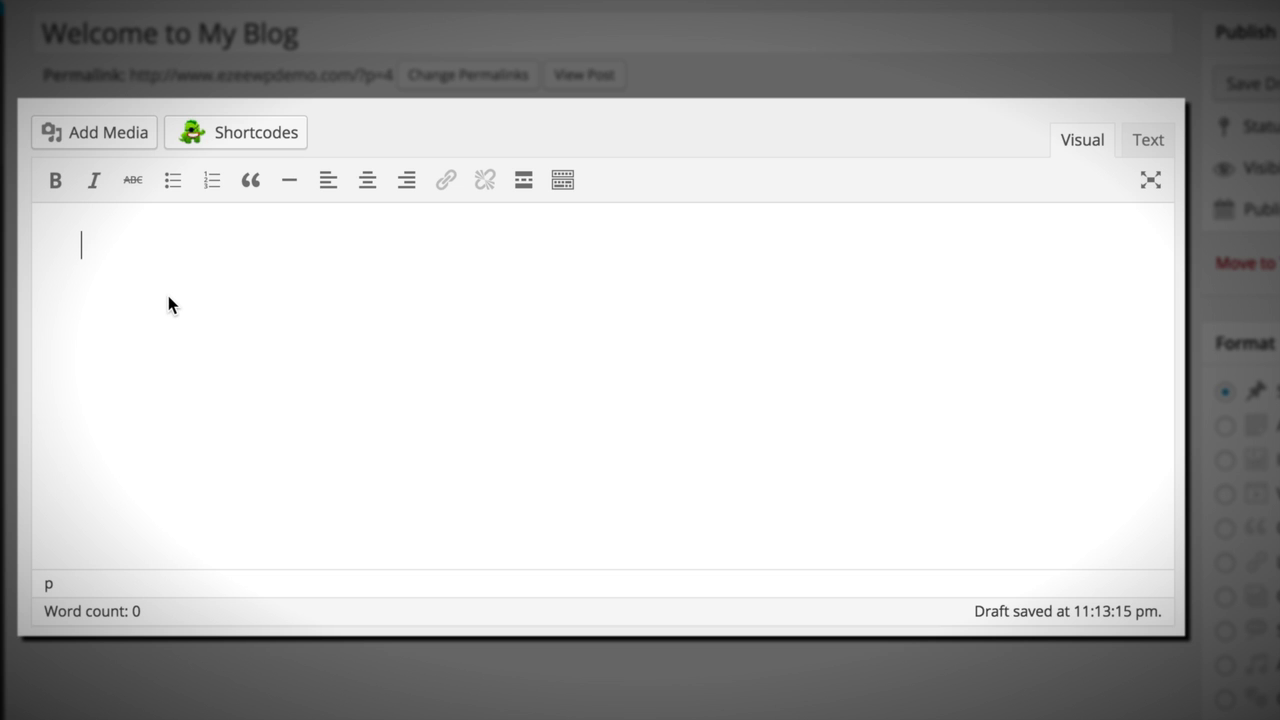
type("~fp")
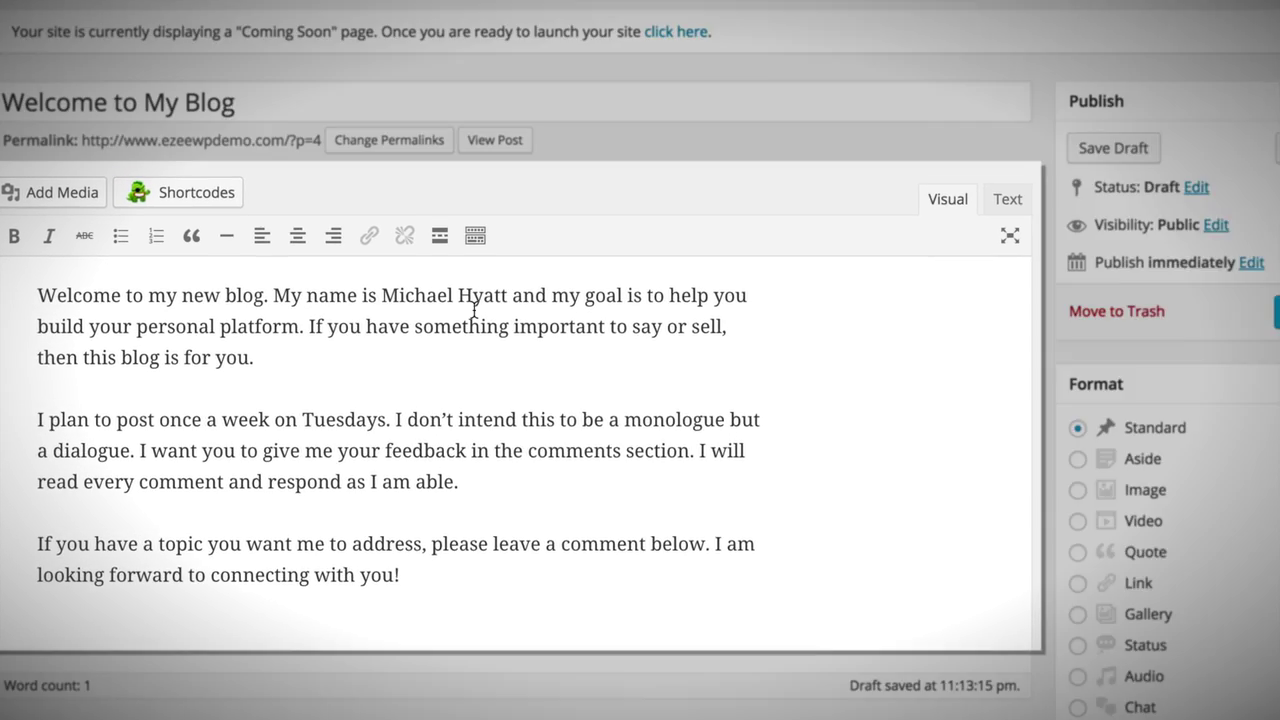
left_click(1277, 316)
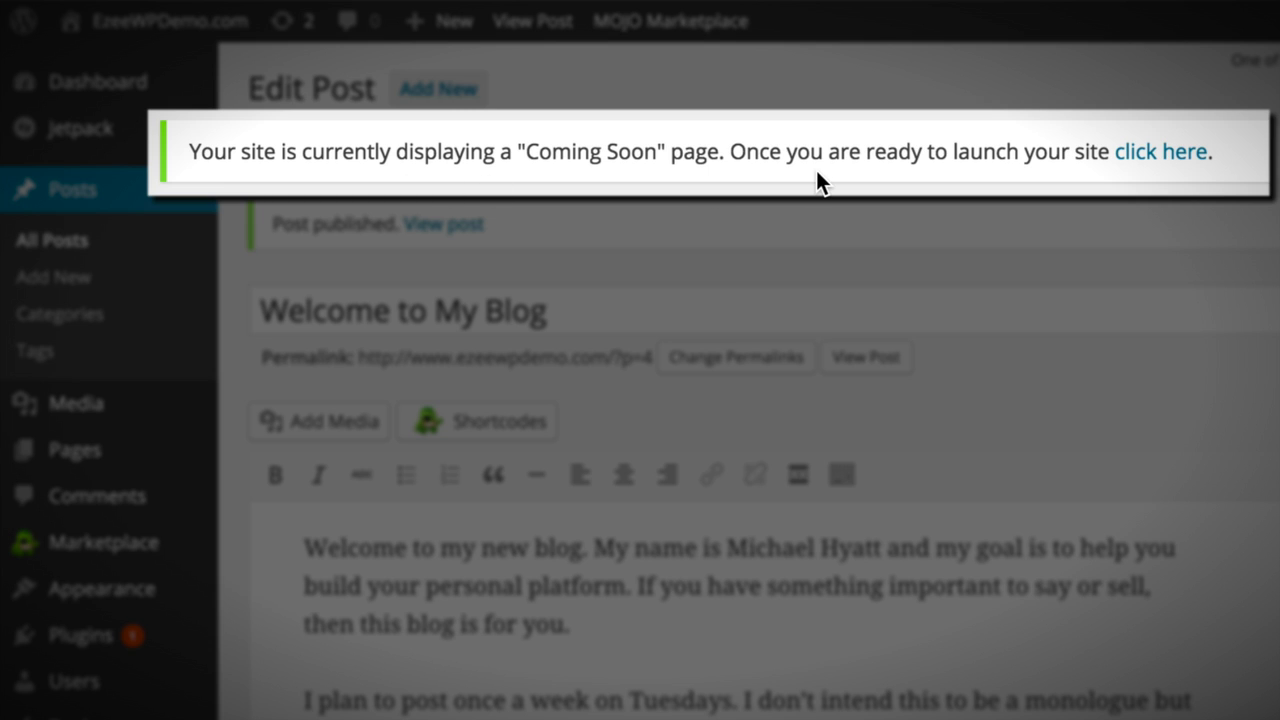
Step: Launch the site in place of its "Coming Soon" page and view the published post
left_click(1163, 155)
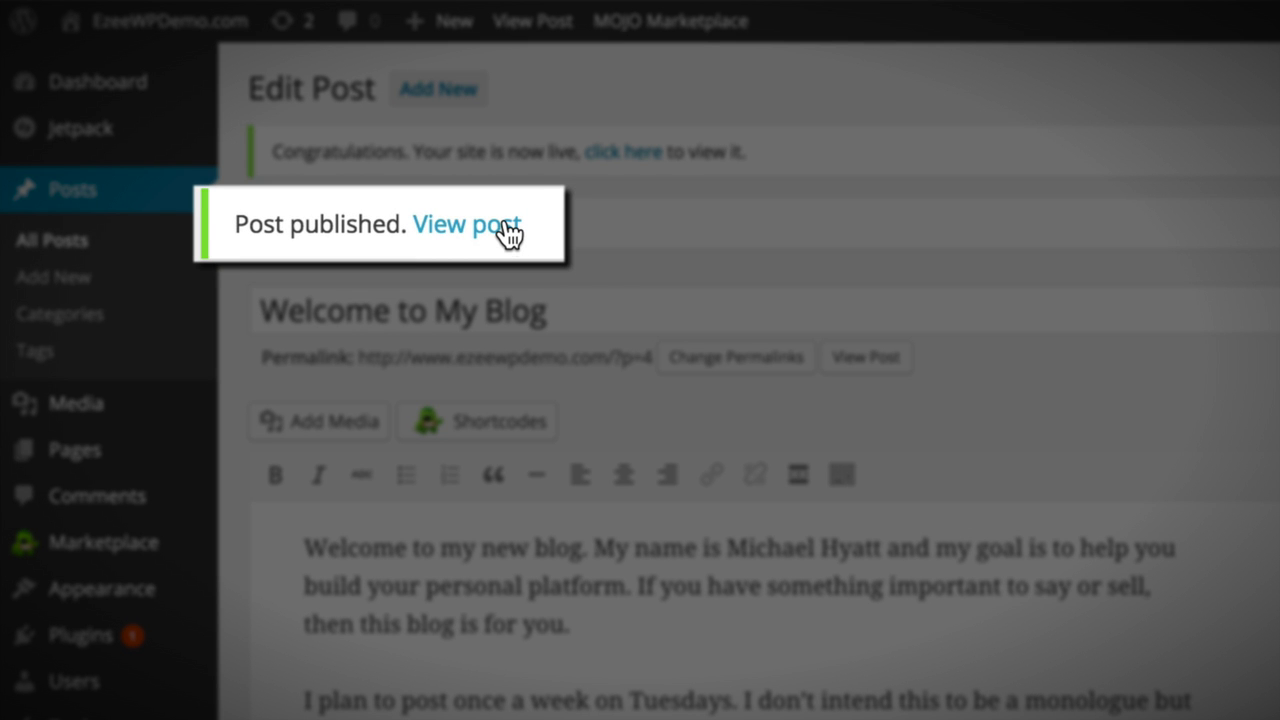
left_click(510, 233)
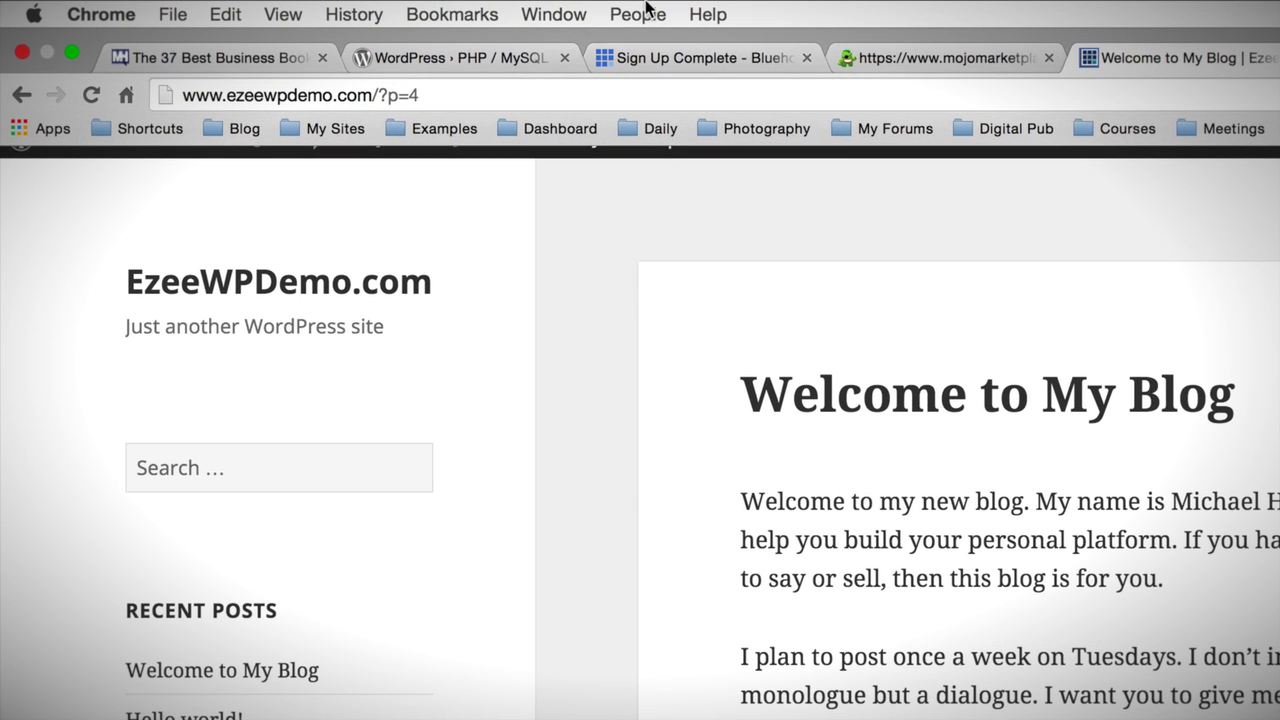
Step: Bookmark the published post's page and shorten the bookmark name to "EzeeWPDemo.com"
left_click(457, 18)
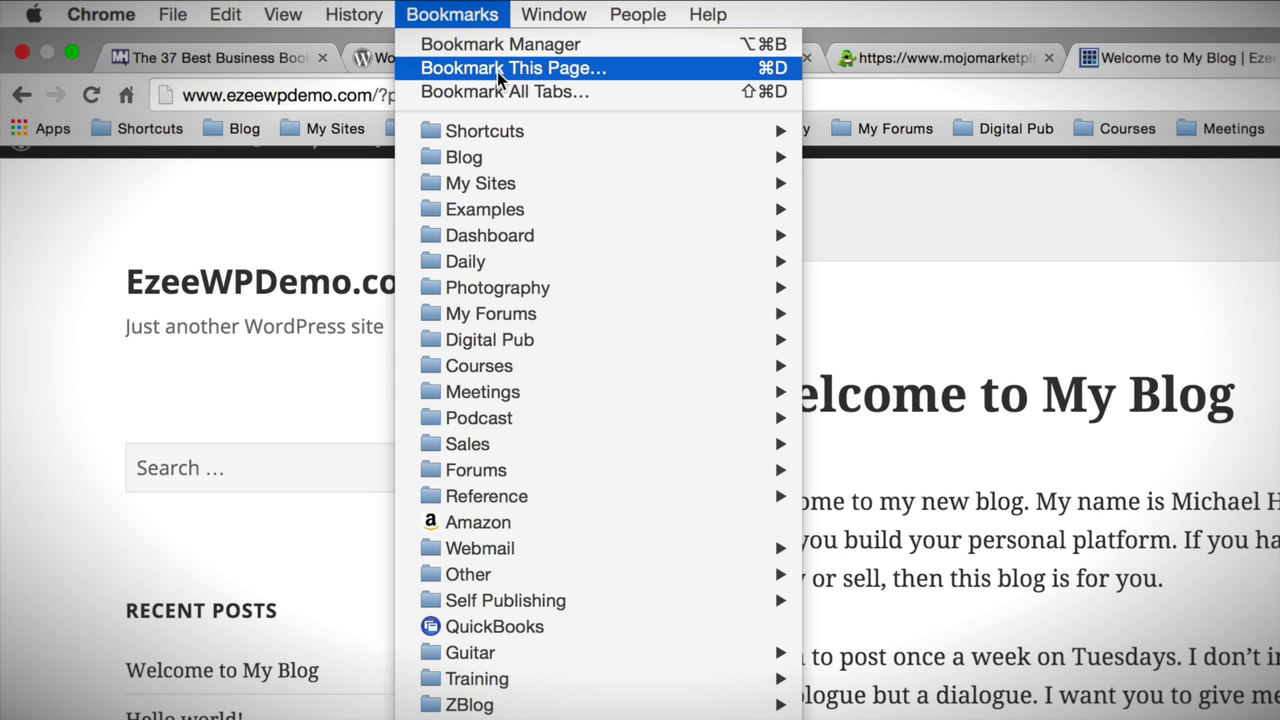
left_click(497, 71)
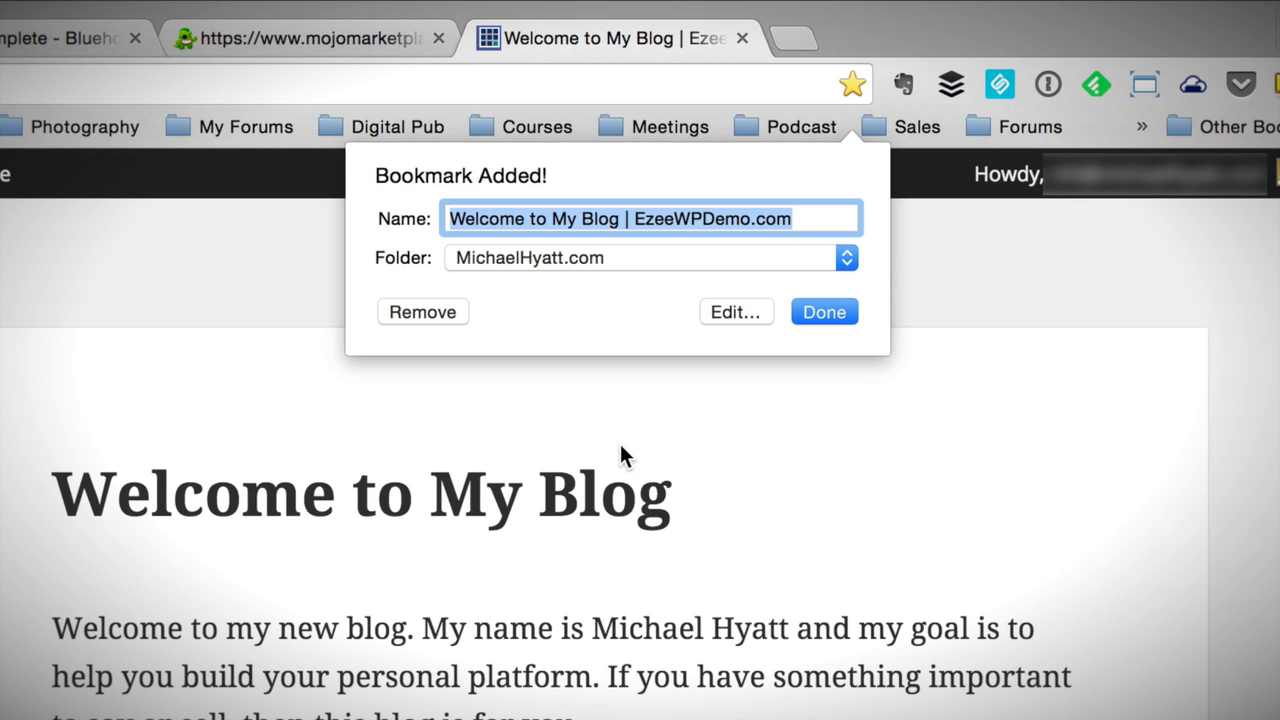
key("Left")
key("shift+alt+Right")
key("shift+alt+Right")
key("shift+alt+Right")
key("shift+alt+Right")
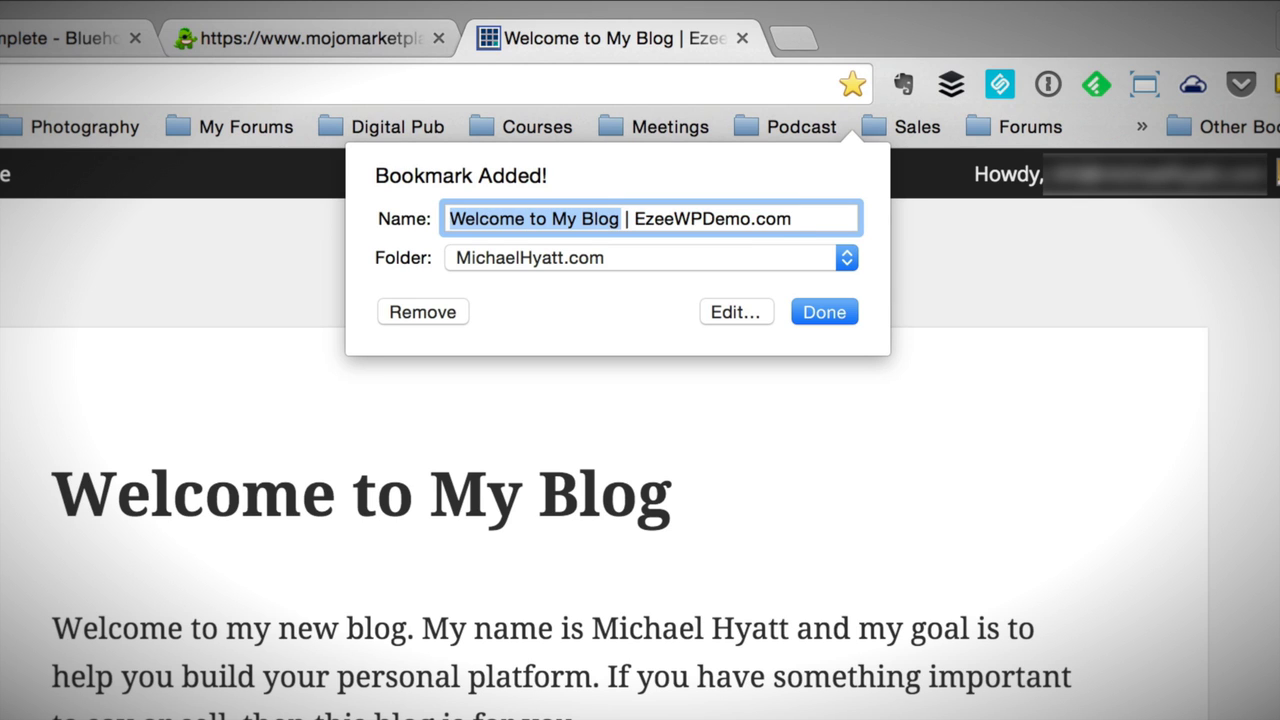
key("shift+Right")
key("shift+Right")
key("shift+Right")
key("BackSpace")
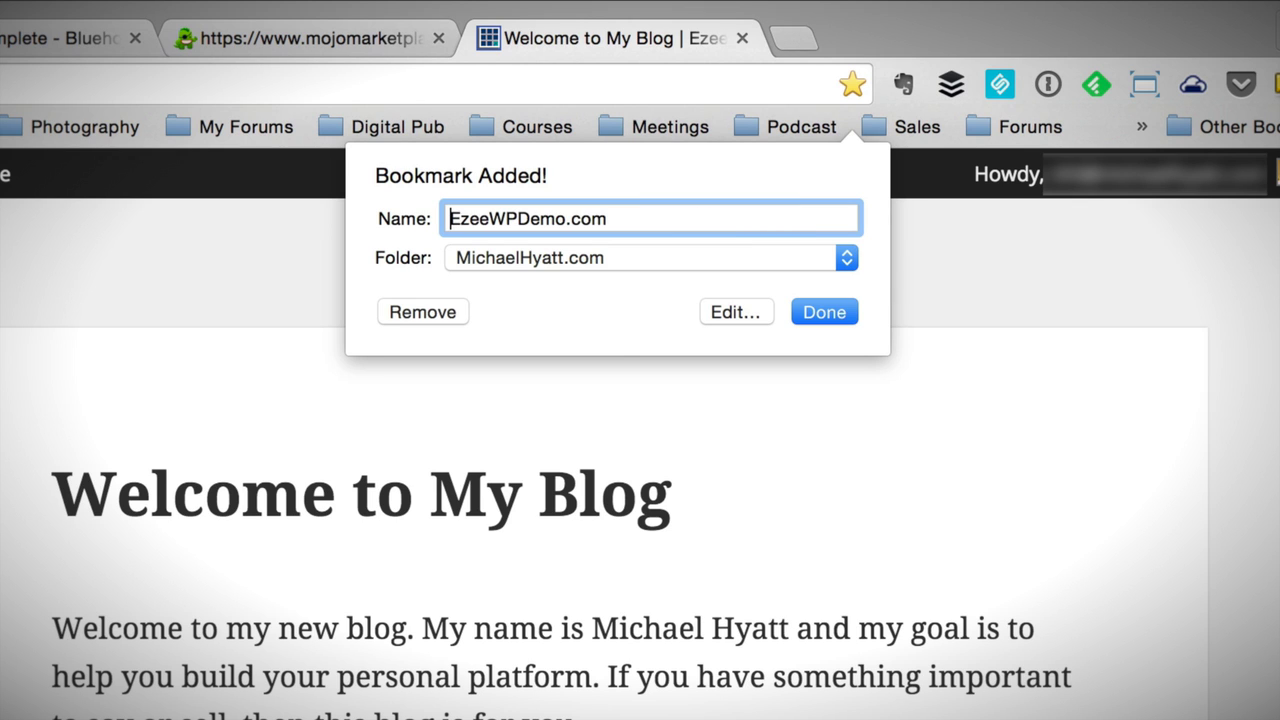
Step: Save the EzeeWPDemo.com bookmark in the Blog folder and check the folder's contents
left_click(586, 259)
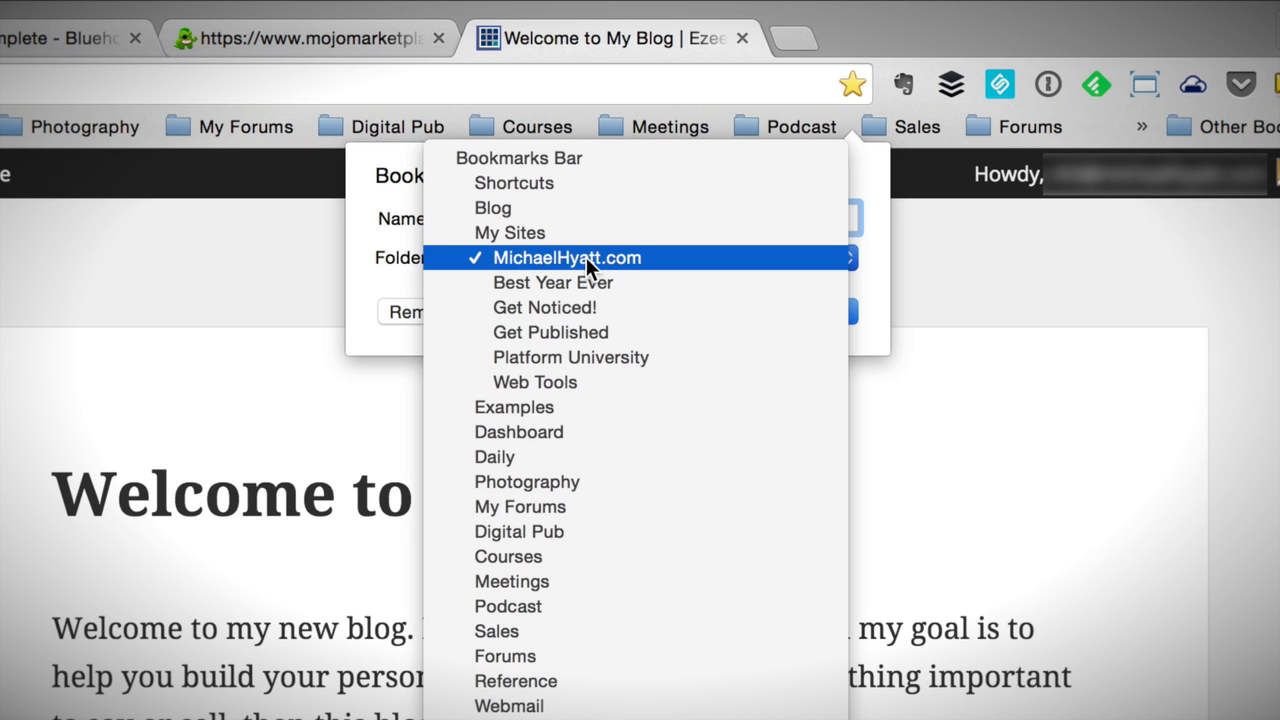
left_click(533, 207)
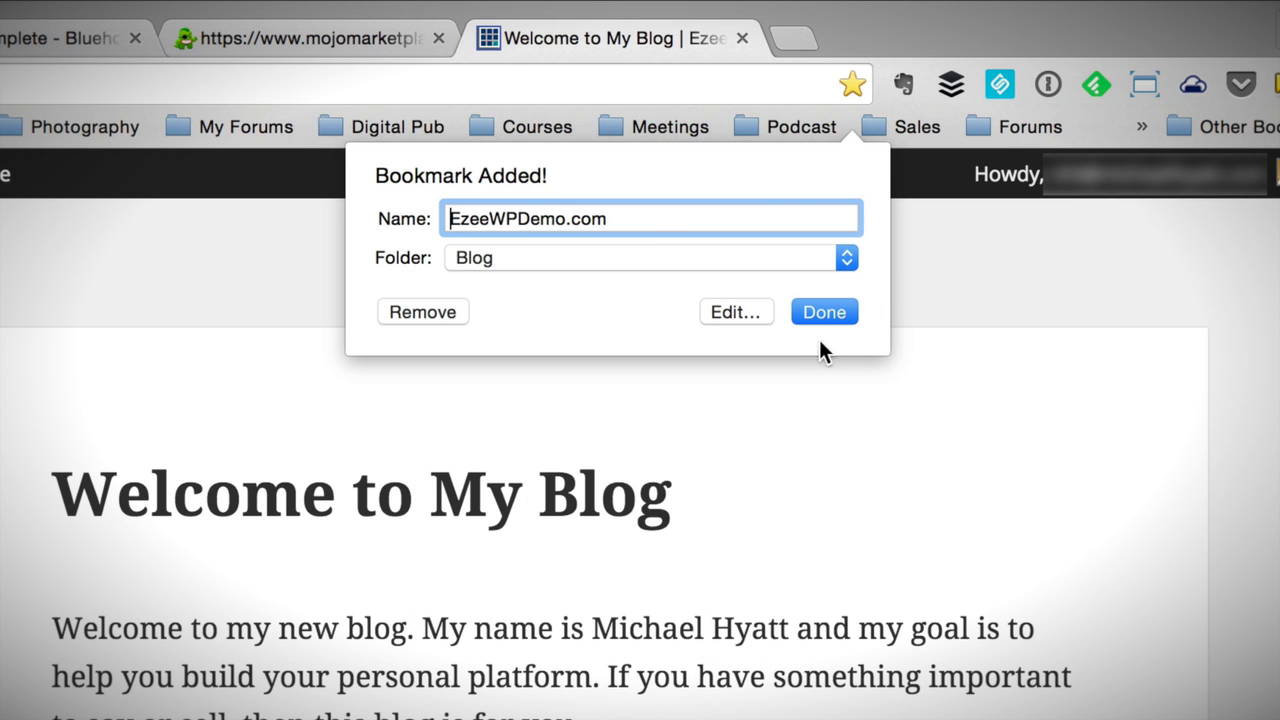
left_click(828, 310)
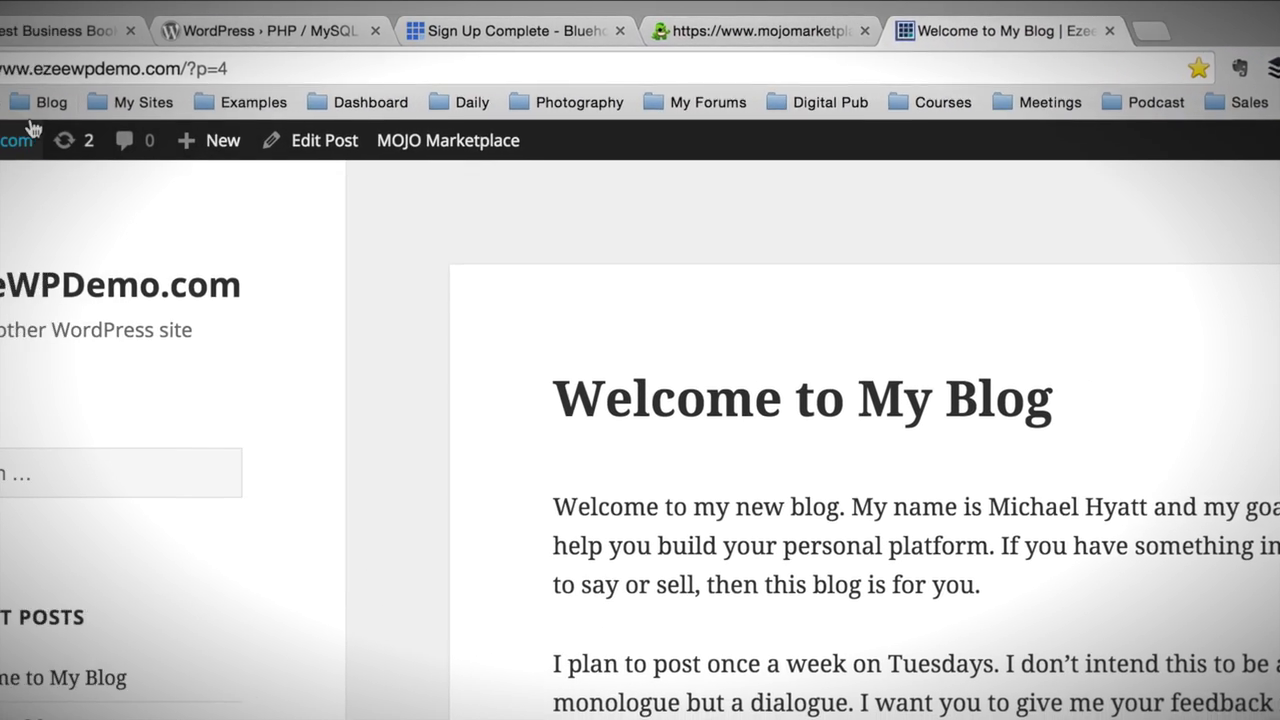
left_click(201, 93)
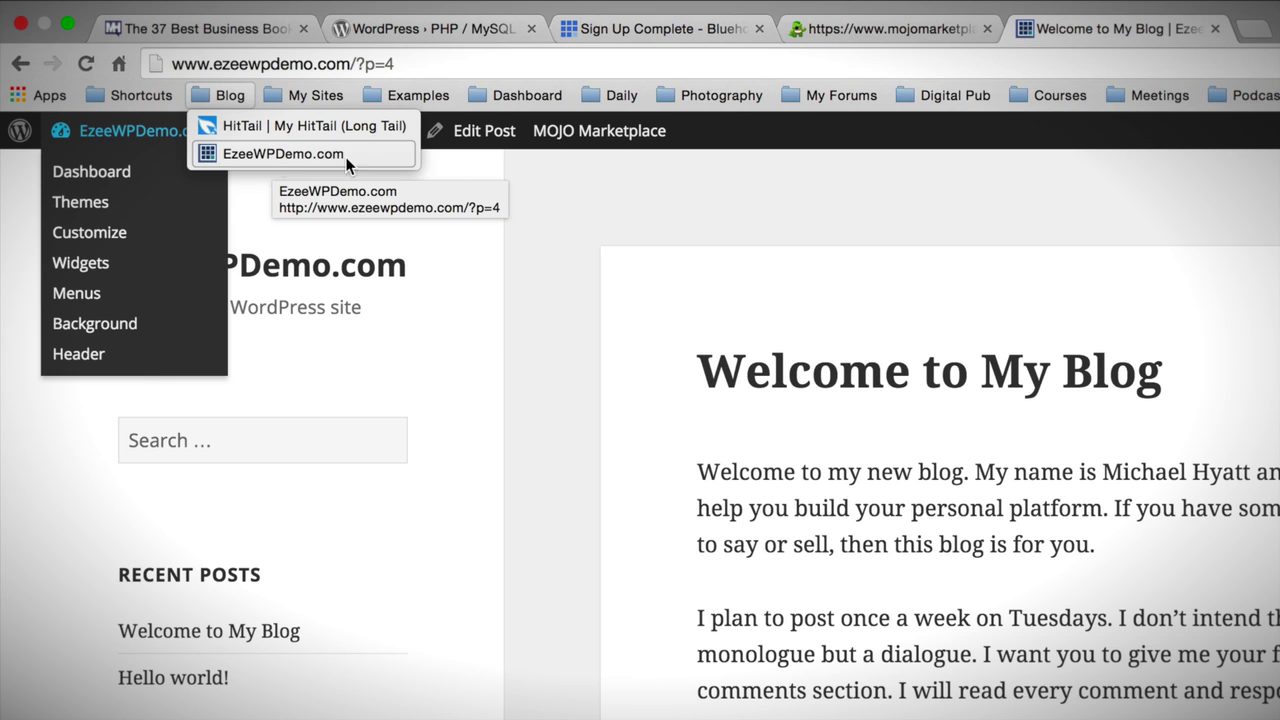
left_click(644, 203)
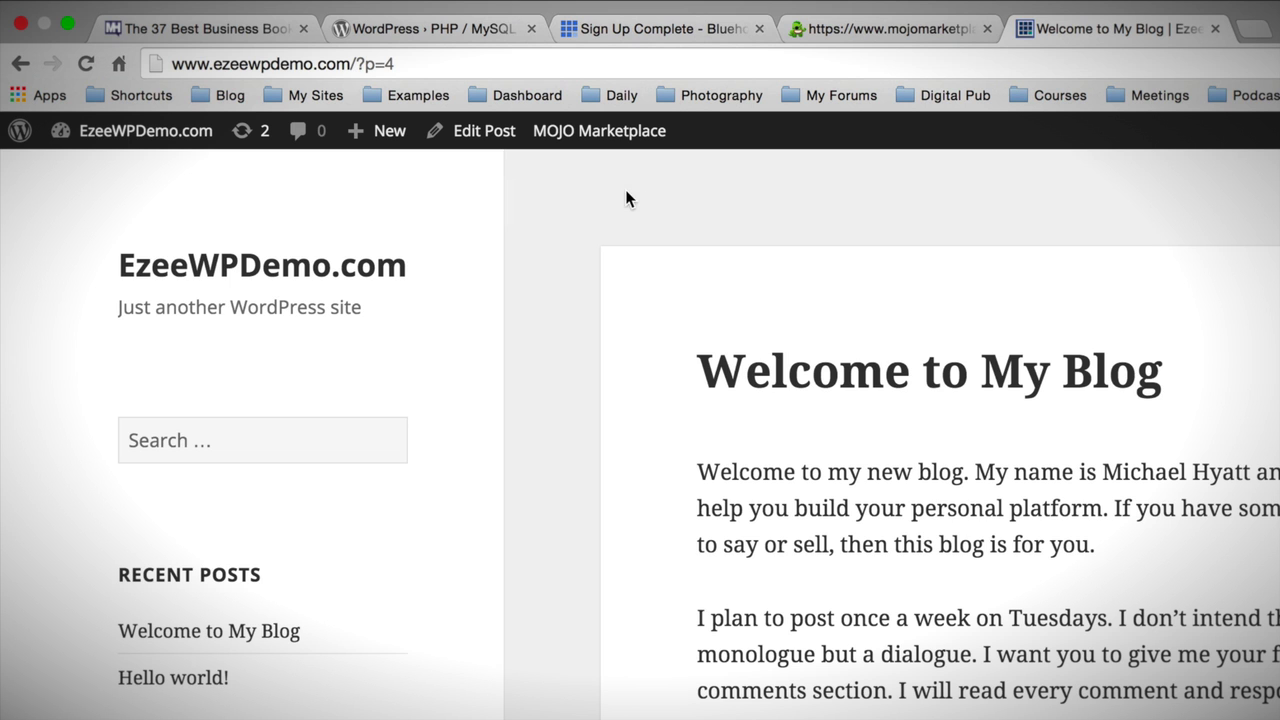
Step: Return to the WordPress admin Dashboard and bookmark that page
key("super+bracketleft")
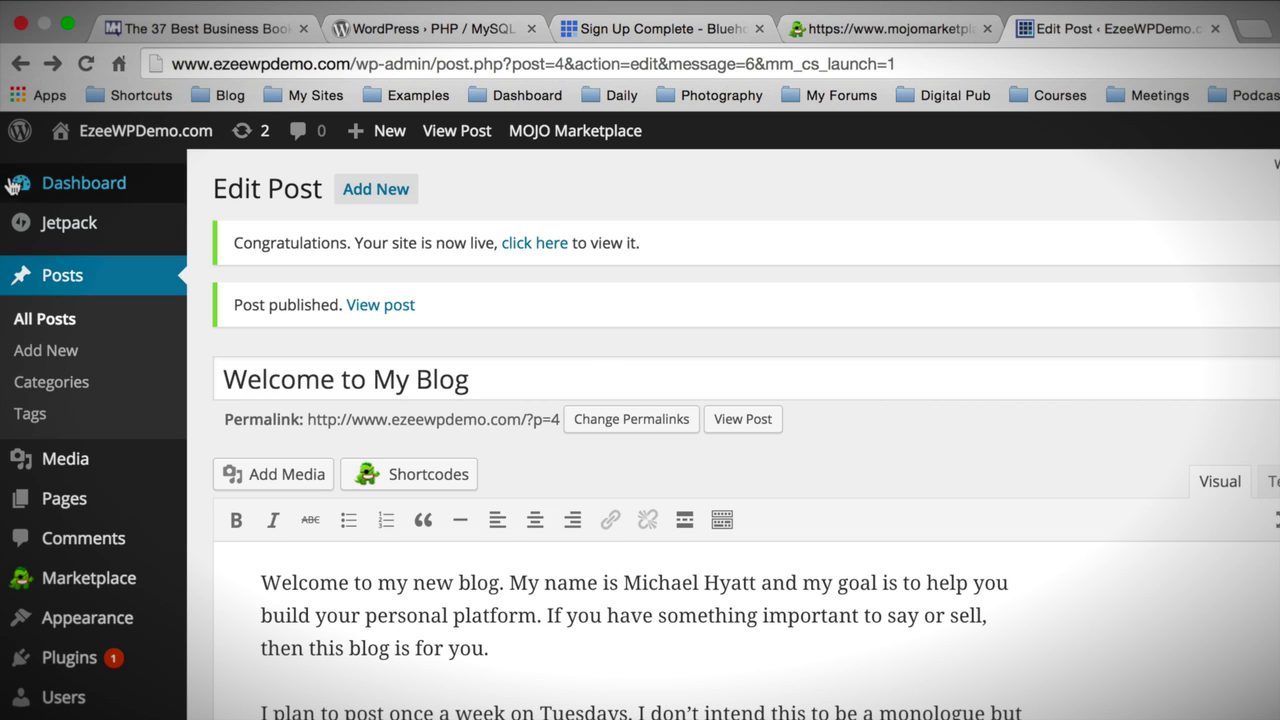
left_click(84, 183)
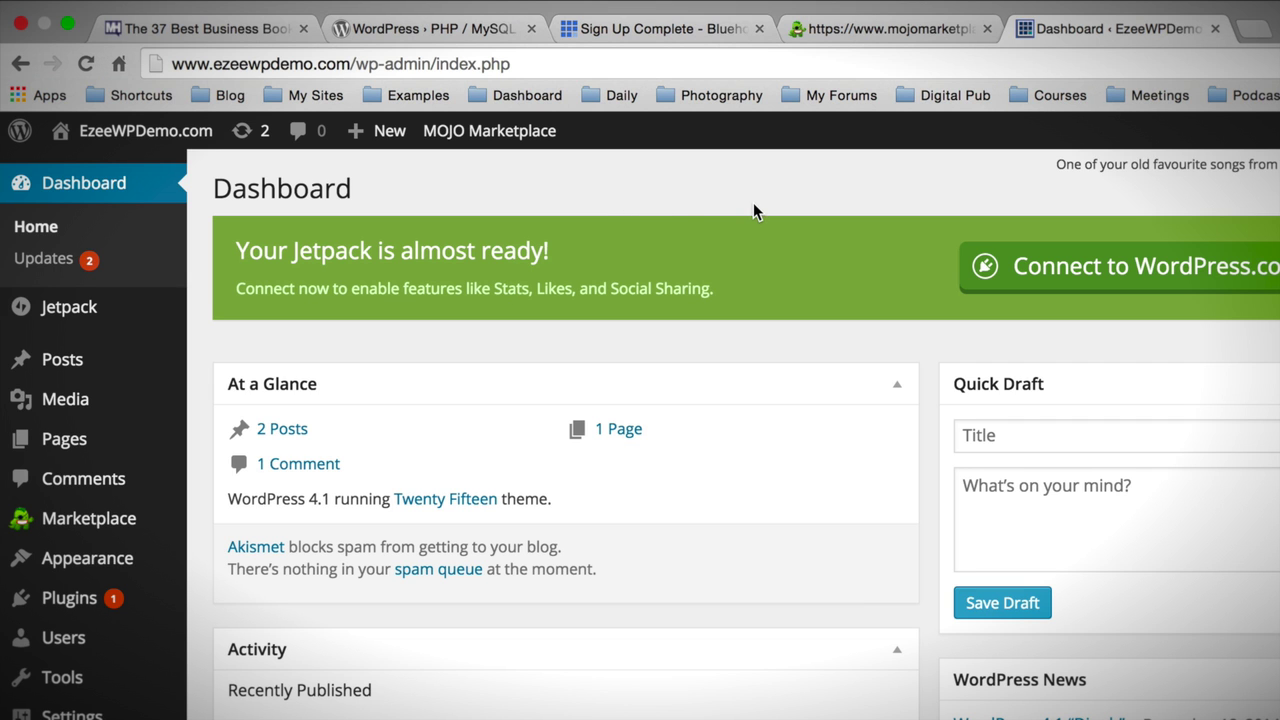
left_click(453, 14)
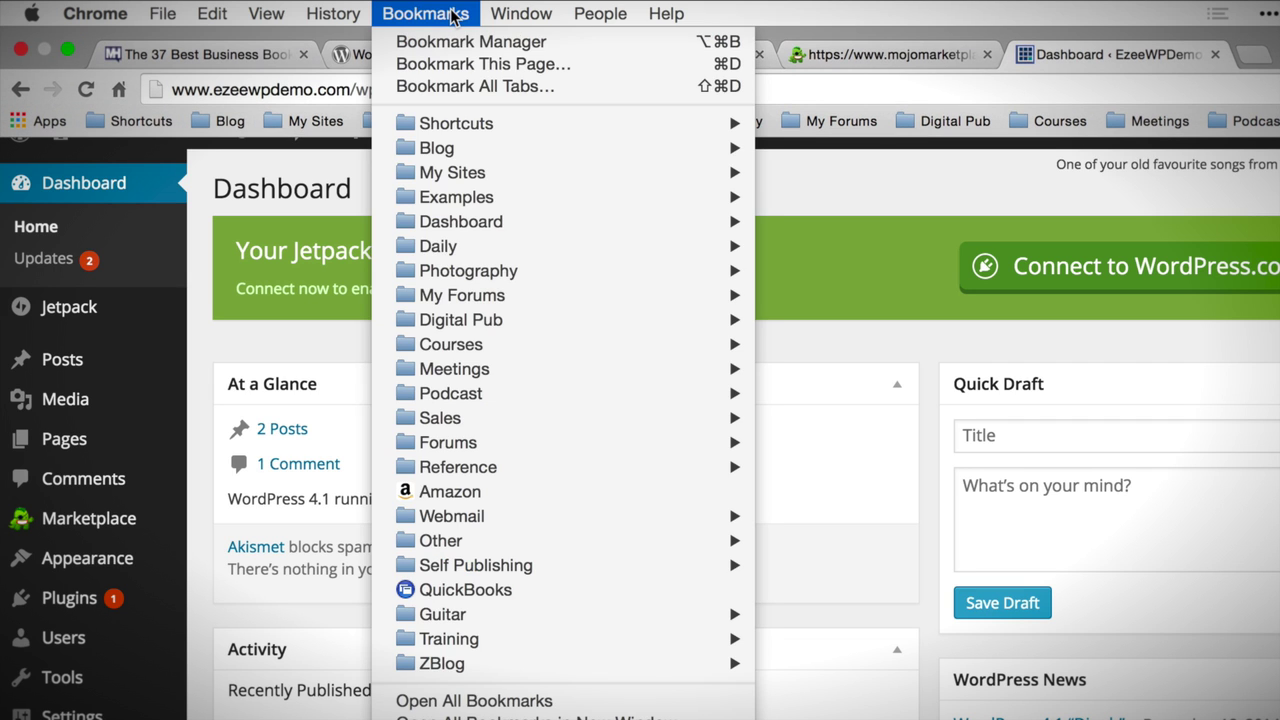
left_click(463, 60)
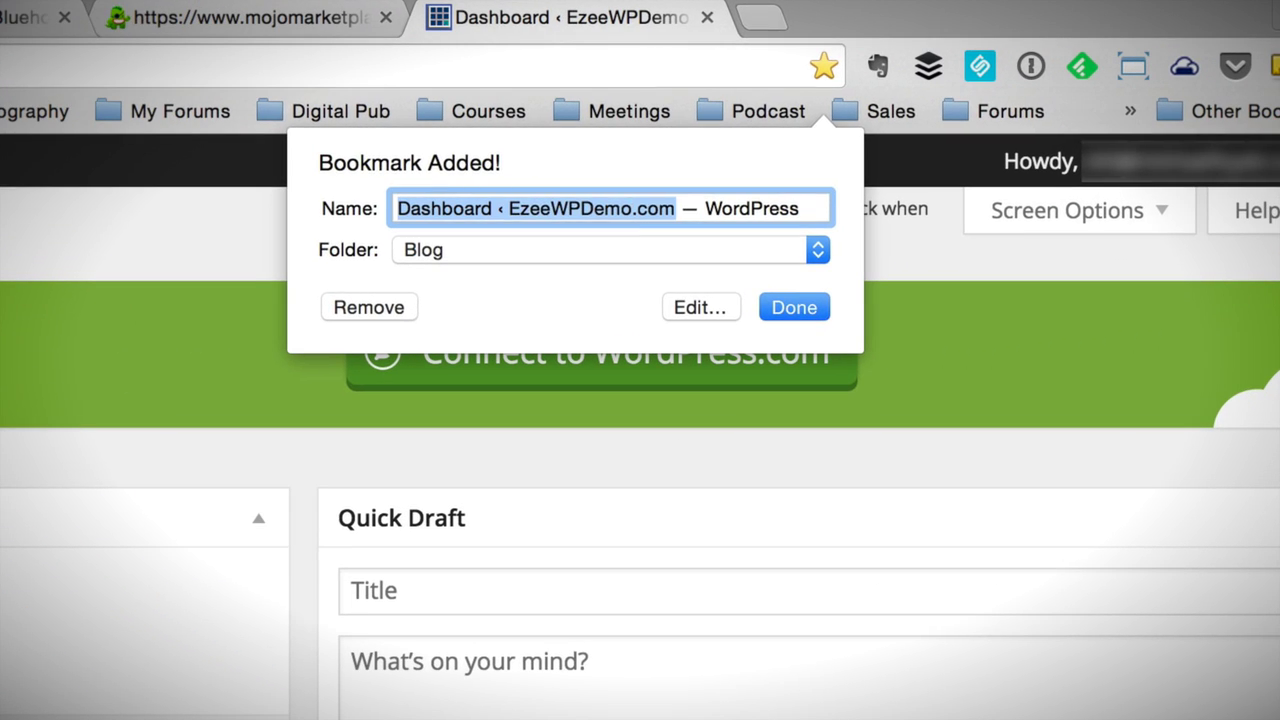
Step: Rename the dashboard bookmark "EzeeWPDemo.com - Admin" and save it in the Blog folder
key("alt+shift+Left")
key("BackSpace")
key("alt+Right")
key("alt+Right")
key("alt+Right")
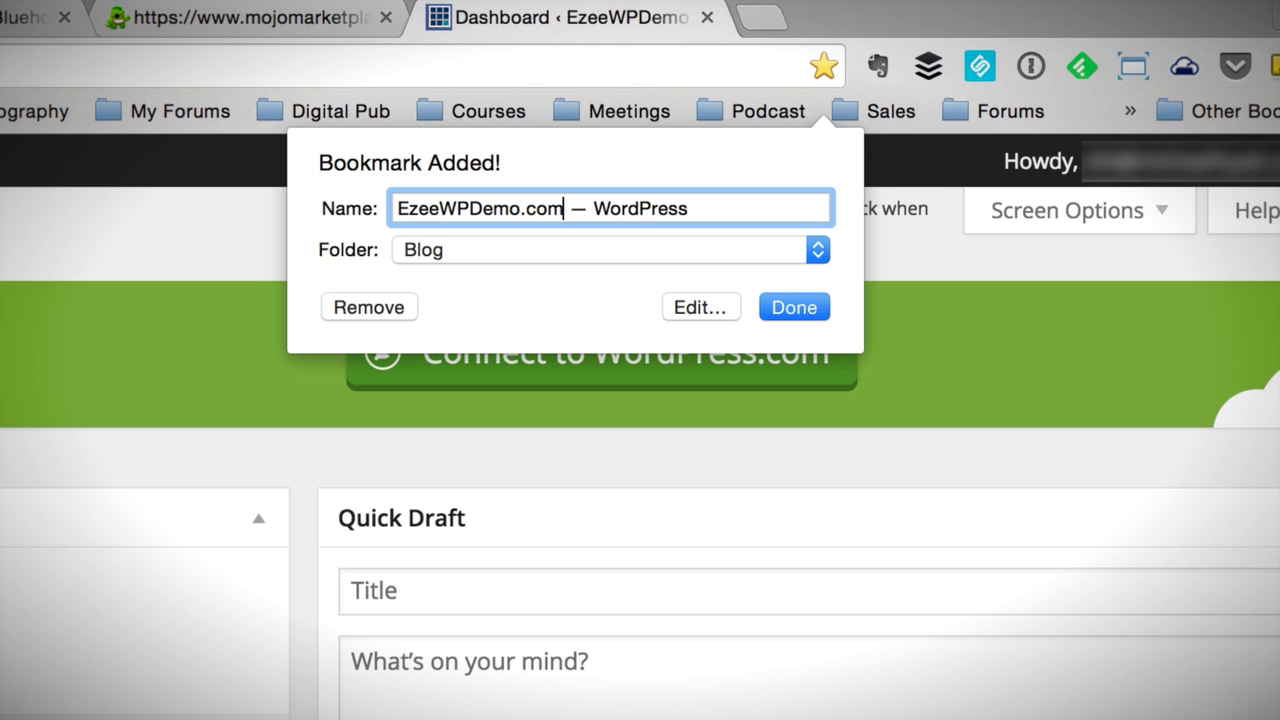
key("BackSpace")
key("BackSpace")
key("BackSpace")
key("BackSpace")
key("BackSpace")
key("BackSpace")
key("BackSpace")
key("BackSpace")
key("BackSpace")
key("BackSpace")
key("BackSpace")
key("BackSpace")
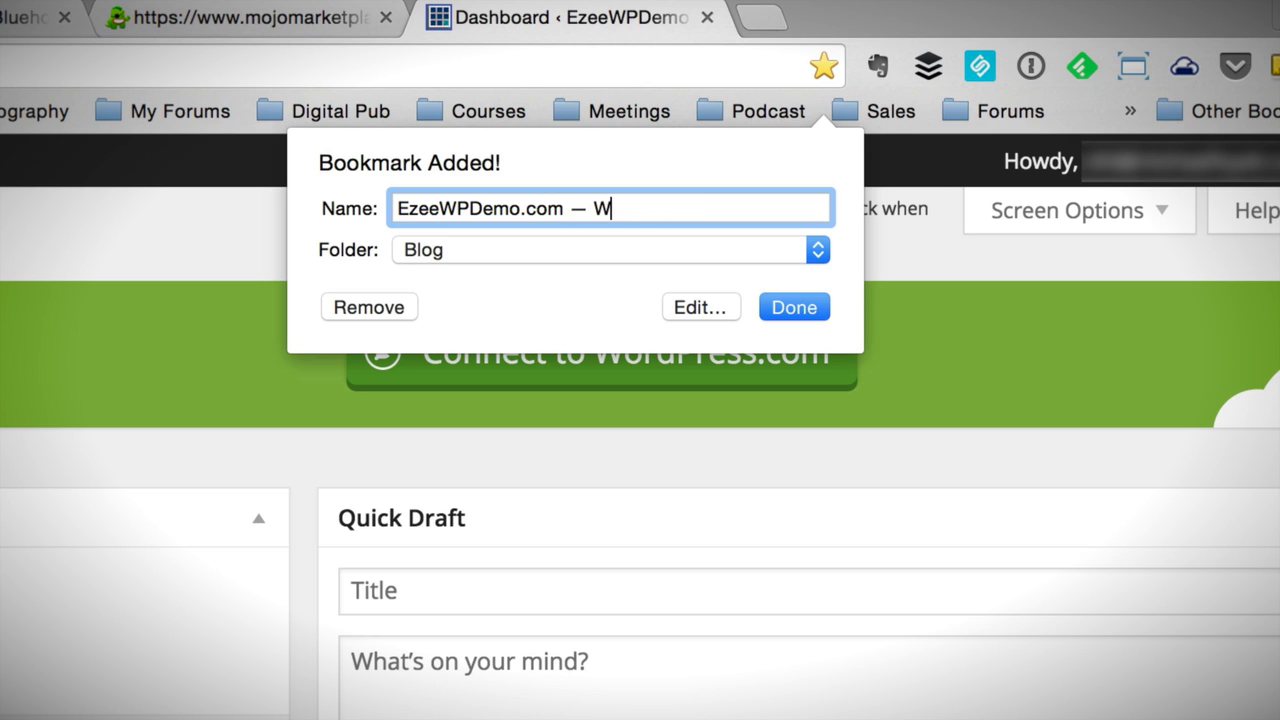
type("- Admin")
left_click(808, 302)
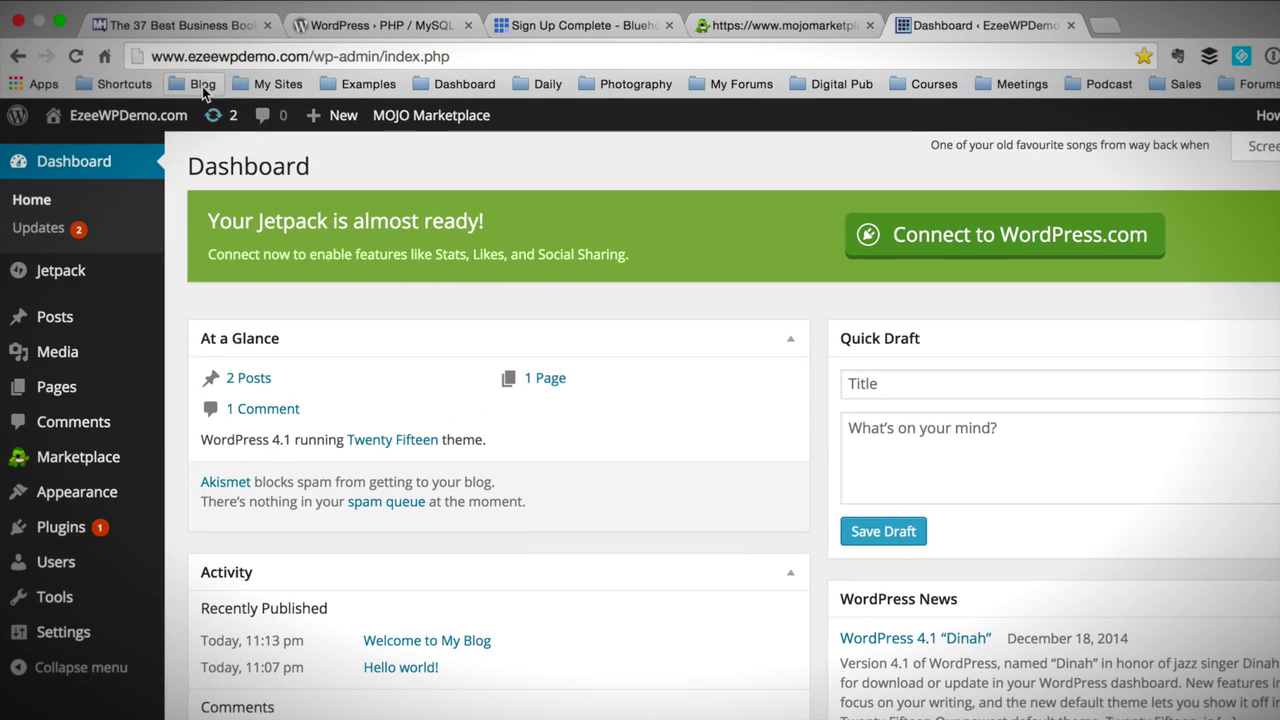
Step: Test the Blog folder's bookmarks by opening EzeeWPDemo.com first and EzeeWPDemo.com - Admin second
left_click(202, 85)
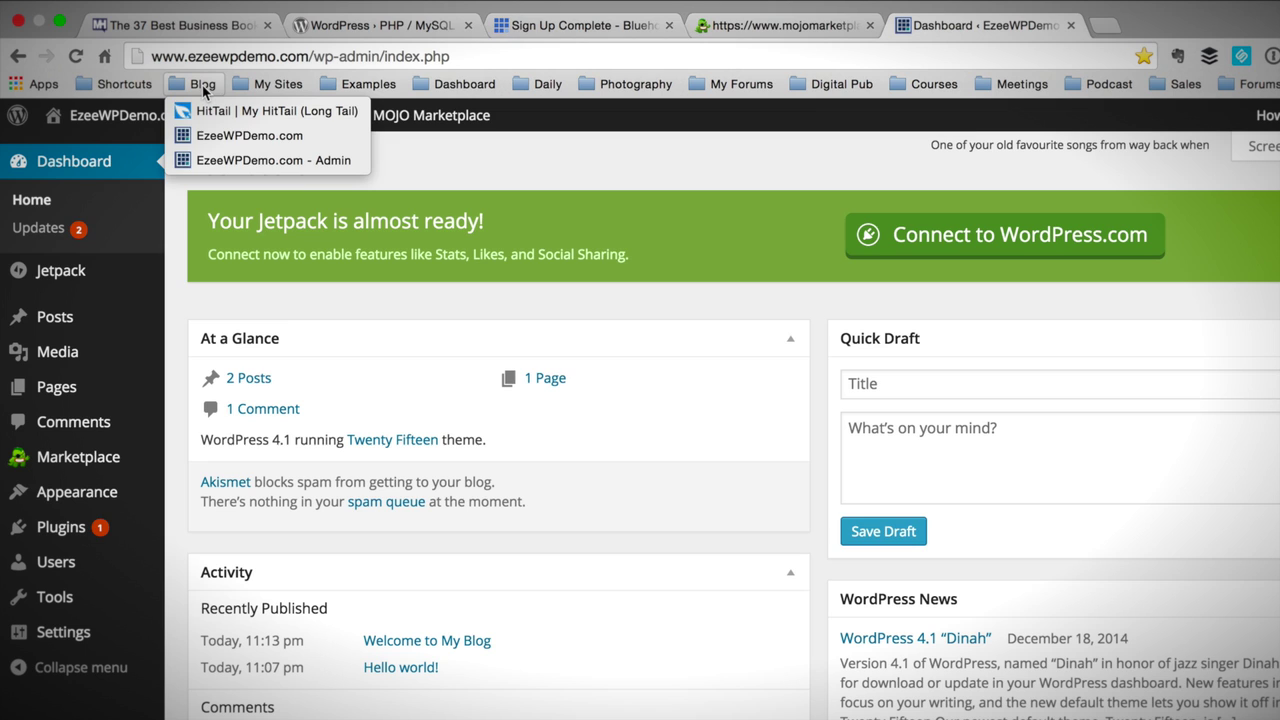
left_click(208, 140)
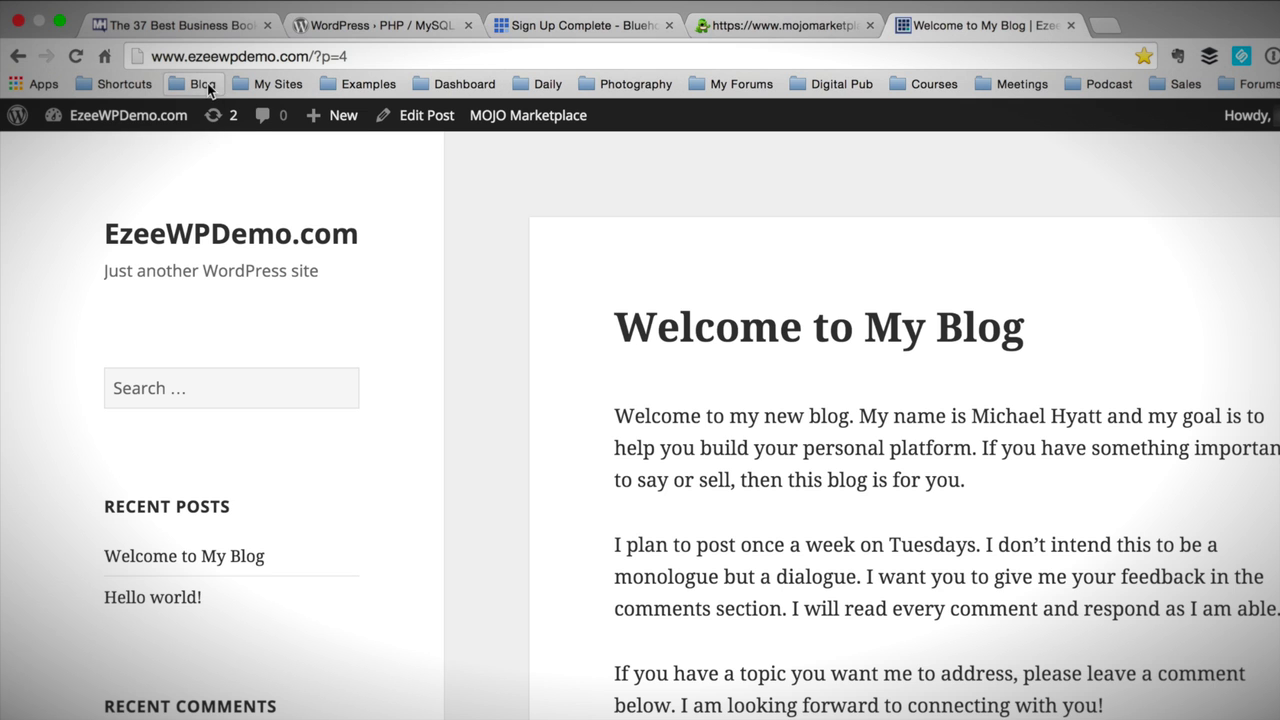
left_click(205, 84)
left_click(229, 161)
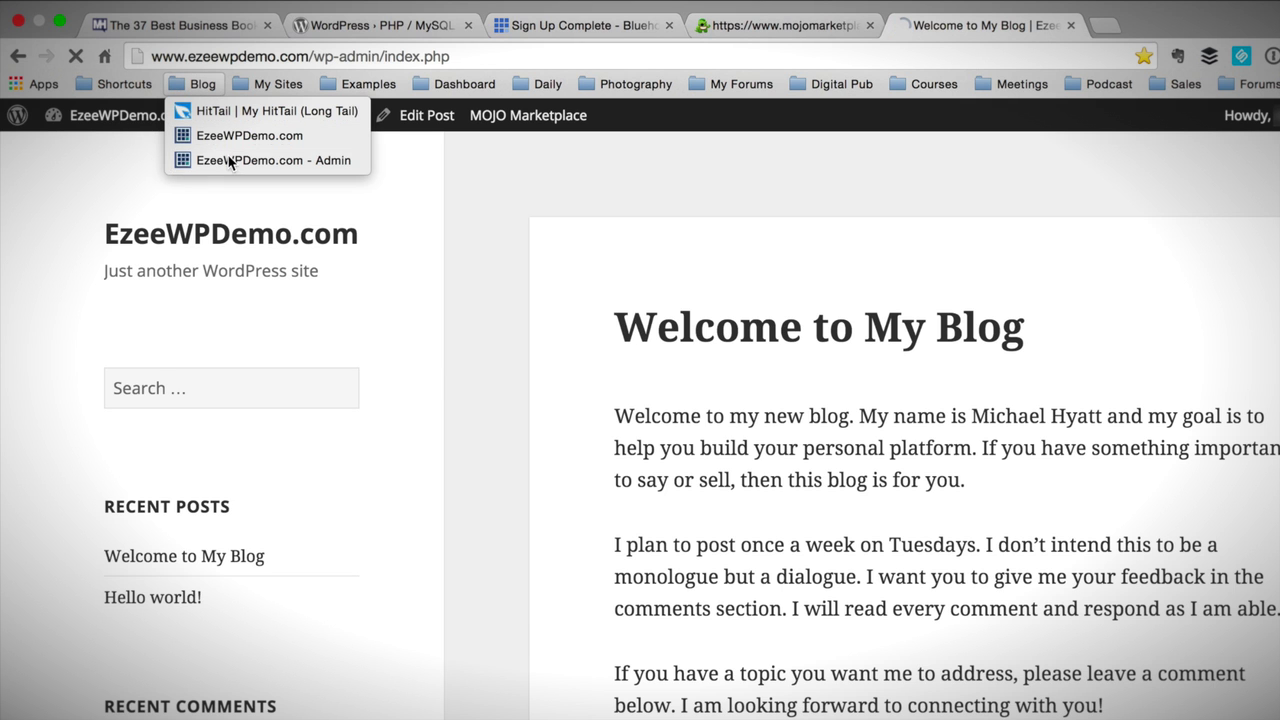